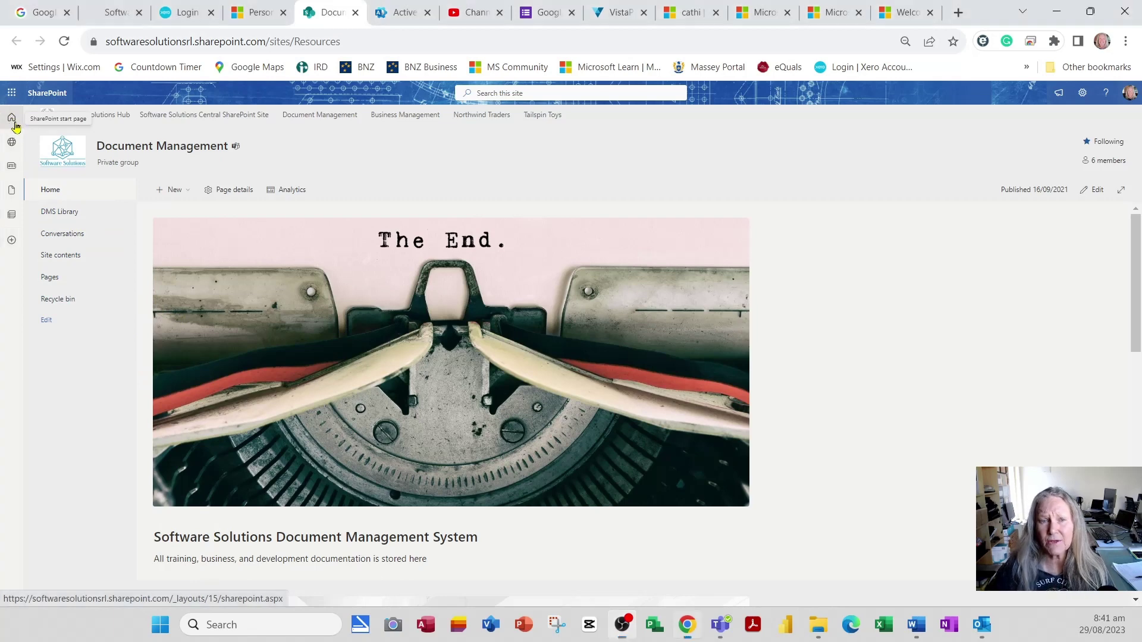
Go to the SharePoint start page and zoom the browser to view its followed and frequent sites
{"action": "left_click", "coordinate": [13, 122]}
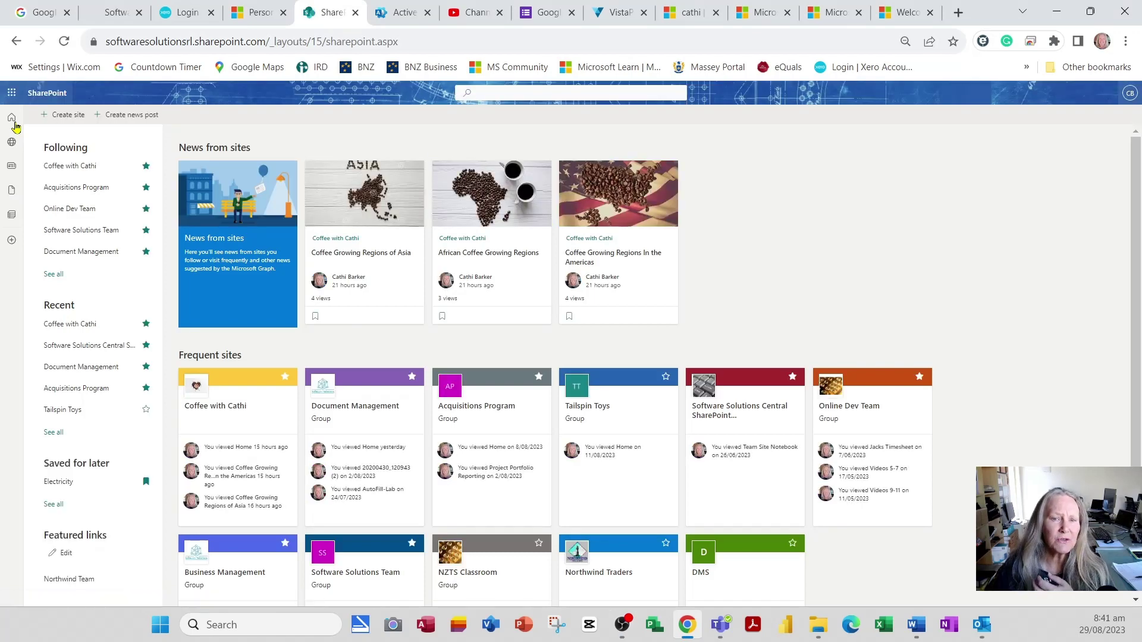
{"action": "left_click", "coordinate": [15, 98]}
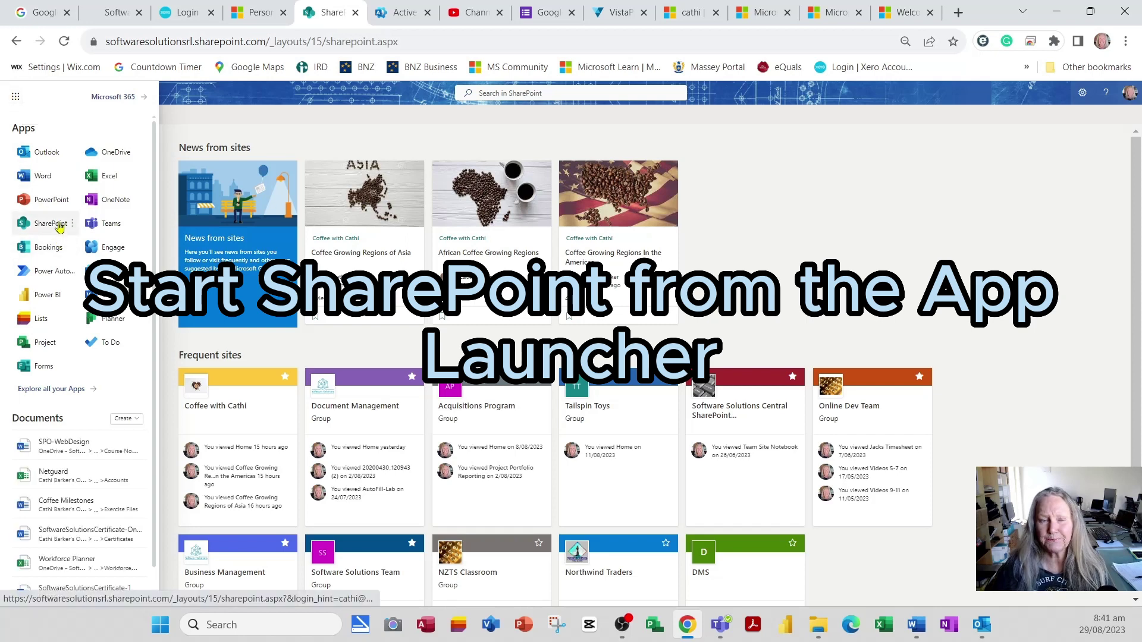
{"action": "left_click", "coordinate": [15, 96]}
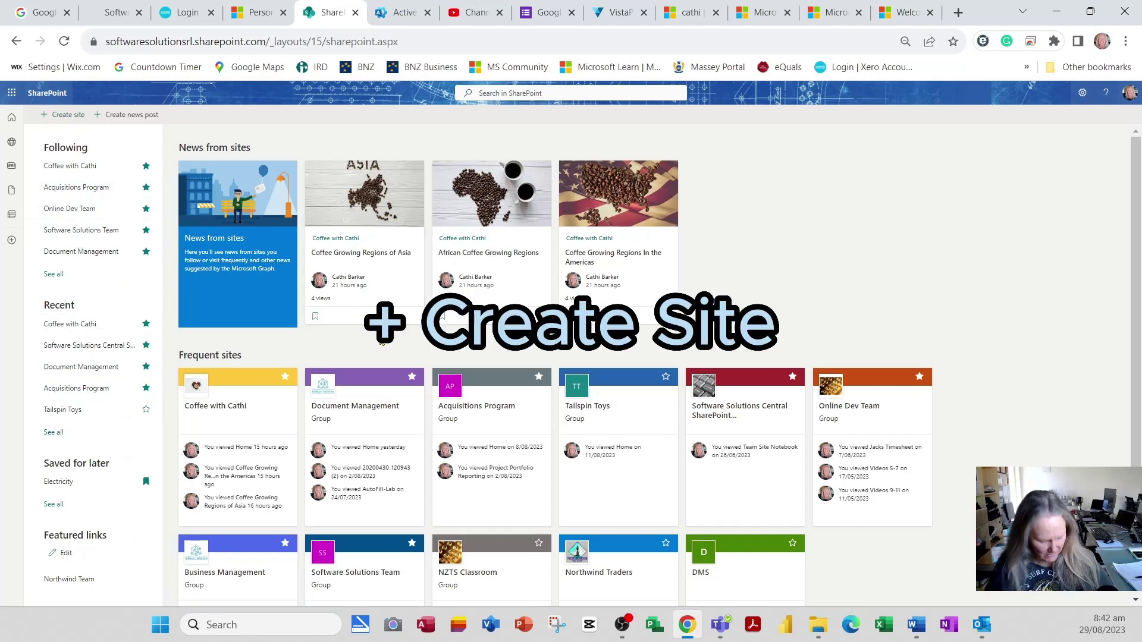
{"action": "key", "text": "ctrl+plus"}
{"action": "key", "text": "ctrl+plus"}
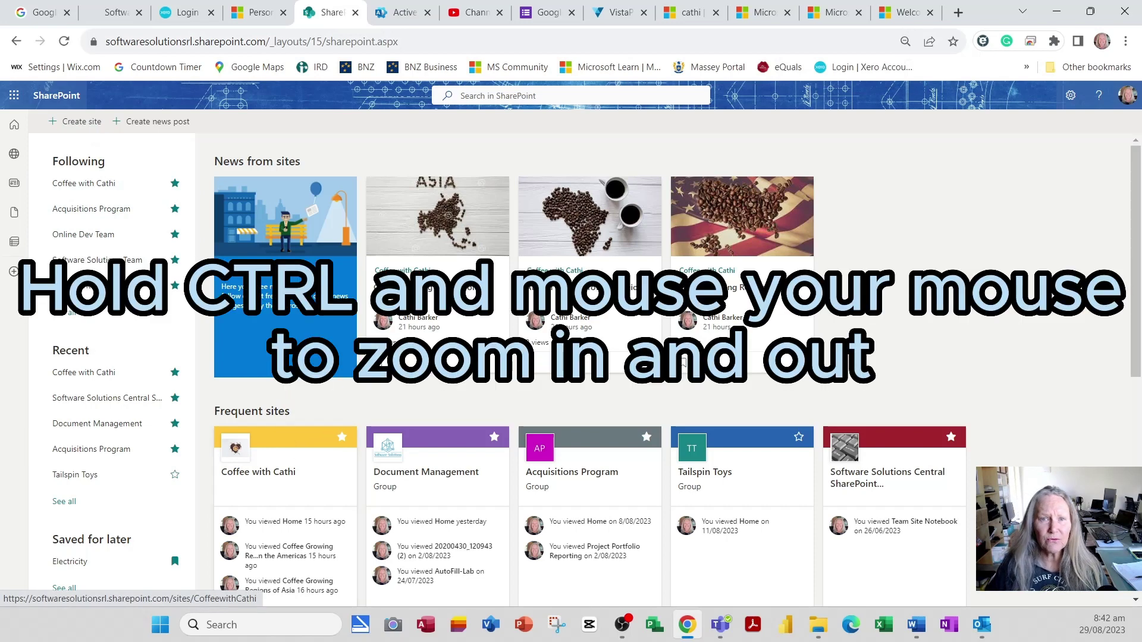
{"action": "scroll", "coordinate": [349, 418], "scroll_direction": "up", "scroll_amount": 2, "text": "ctrl"}
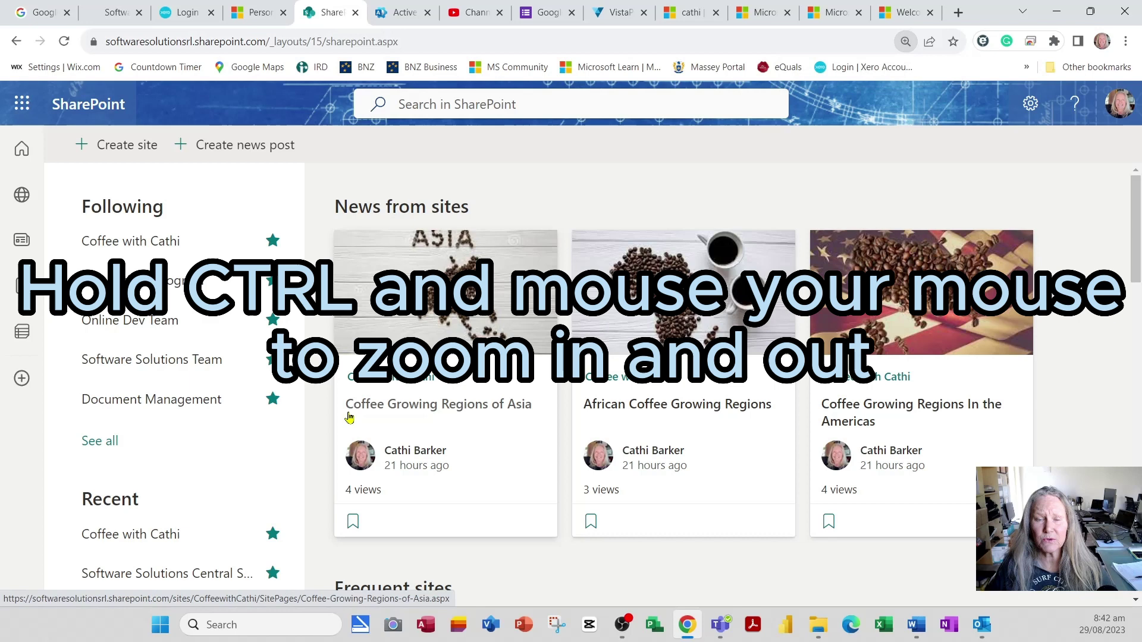
{"action": "scroll", "coordinate": [348, 412], "scroll_direction": "down", "scroll_amount": 2, "text": "ctrl"}
{"action": "scroll", "coordinate": [348, 412], "scroll_direction": "down", "scroll_amount": 1, "text": "ctrl"}
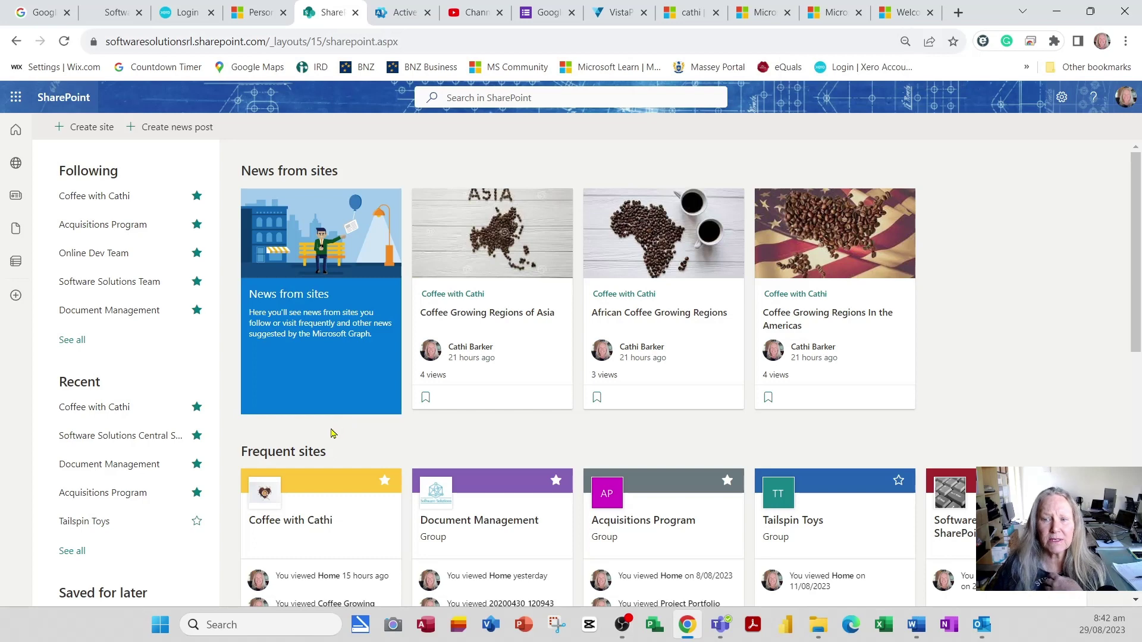
Start creating a new site and choose the Communication site type
{"action": "left_click", "coordinate": [84, 127]}
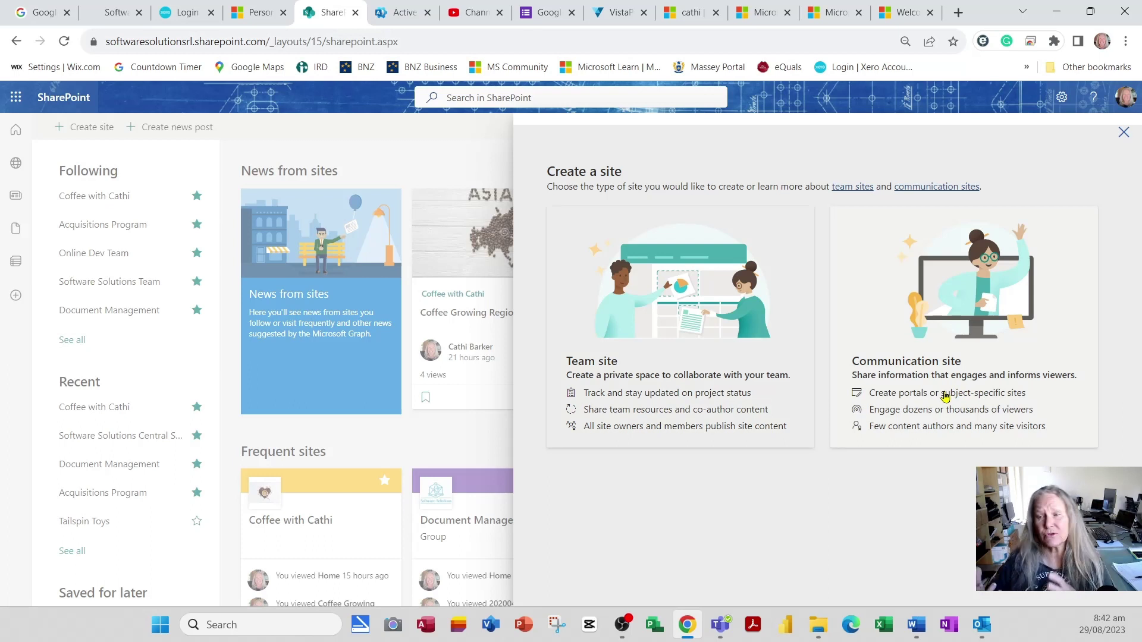
{"action": "left_click", "coordinate": [979, 320]}
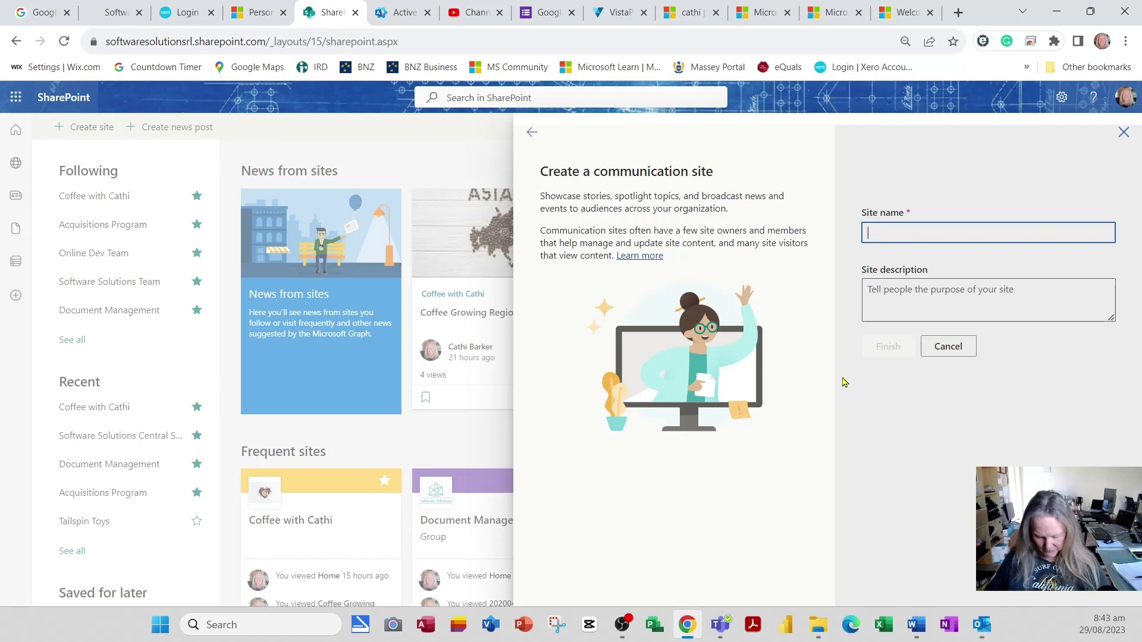
Name the site 'Coffee with Cathi', paste its coffee-loving description, and finish creating it
{"action": "type", "text": "Coffee with "}
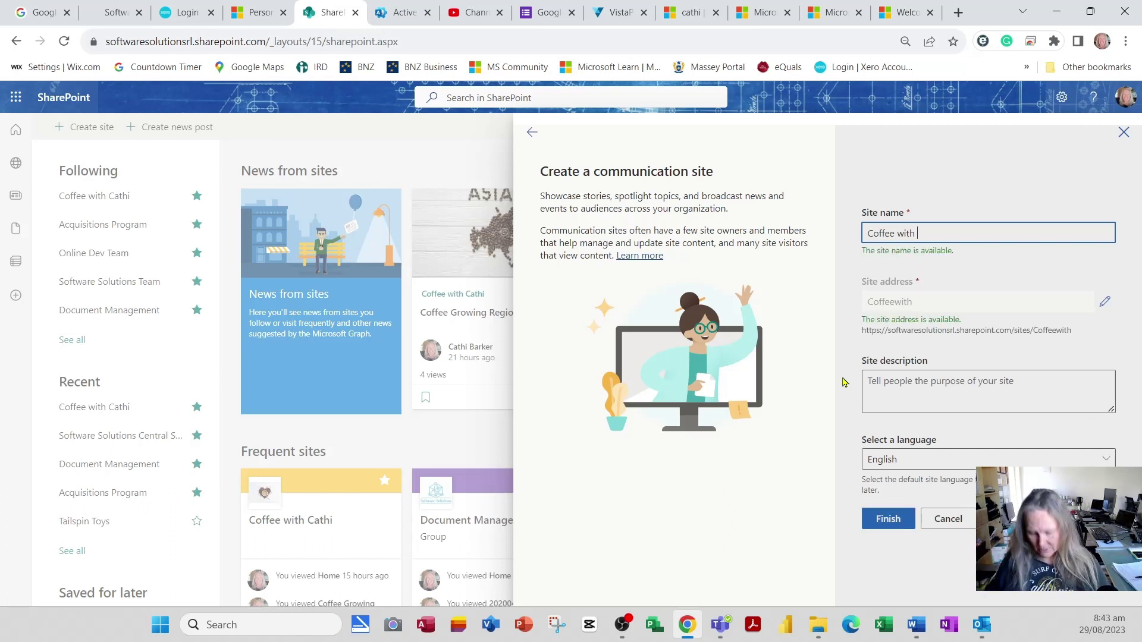
{"action": "type", "text": "Cathi"}
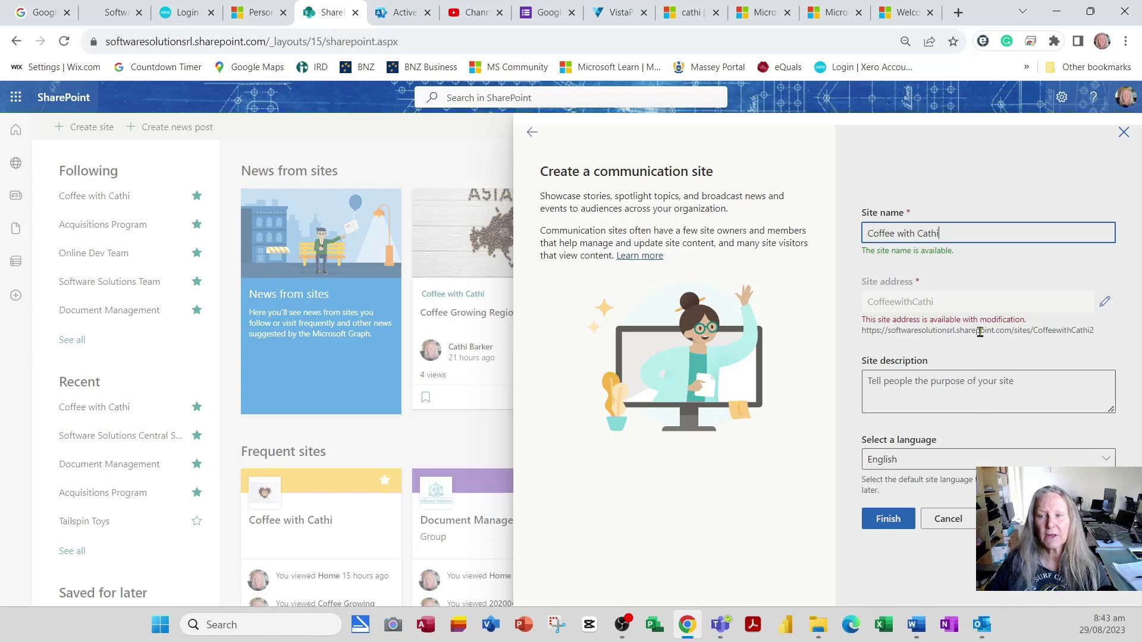
{"action": "left_click", "coordinate": [923, 381]}
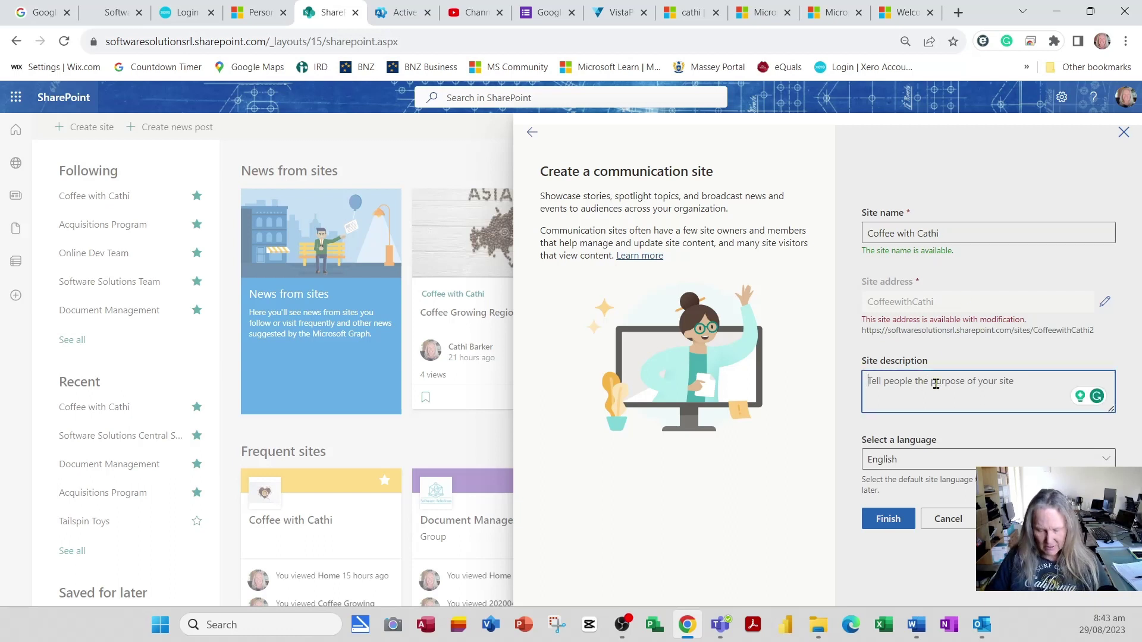
{"action": "type", "text": "Let me share my love of coffee with you, its fascinating history, interesting facts, upcoming events, current news, special offers and more."}
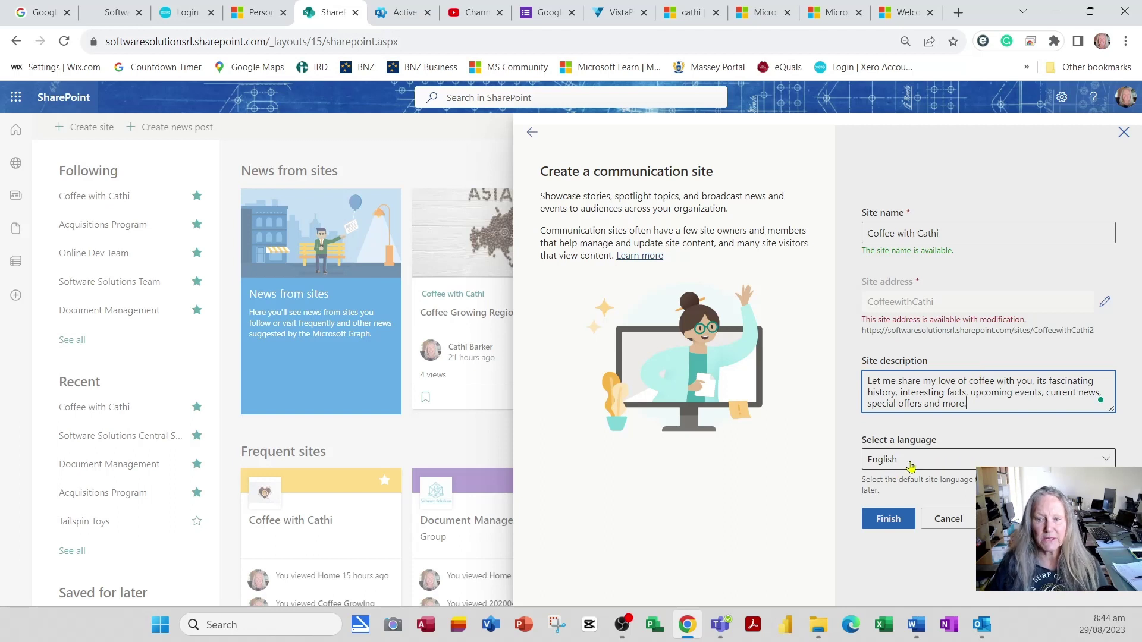
{"action": "left_click", "coordinate": [889, 518]}
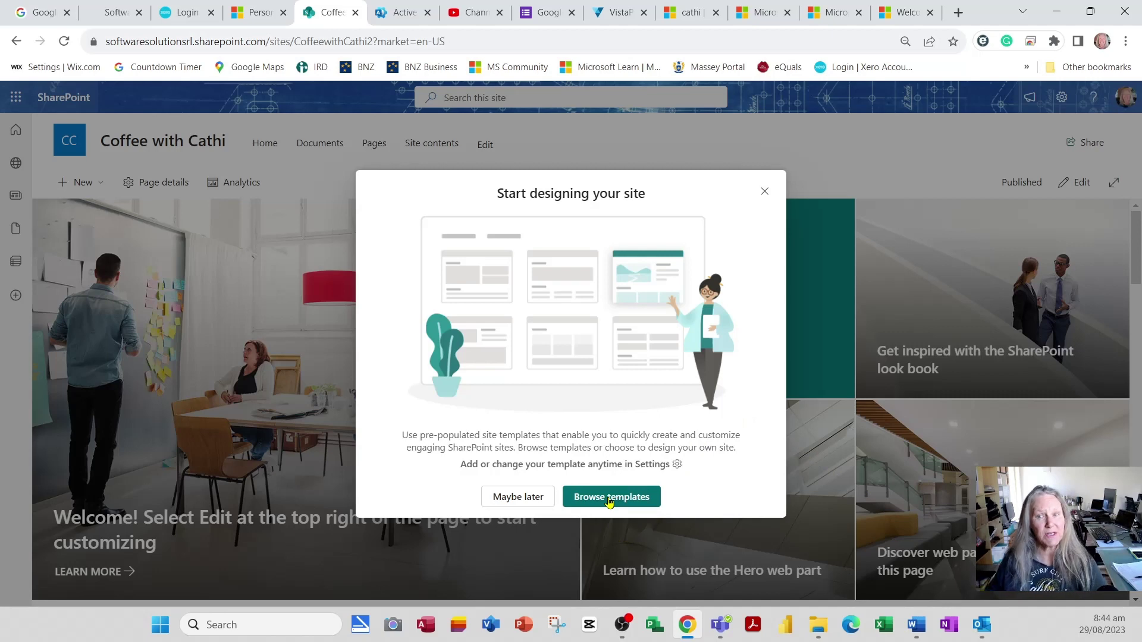
Dismiss the site design prompt, check the start page, and return to the Coffee with Cathi home
{"action": "left_click", "coordinate": [764, 191]}
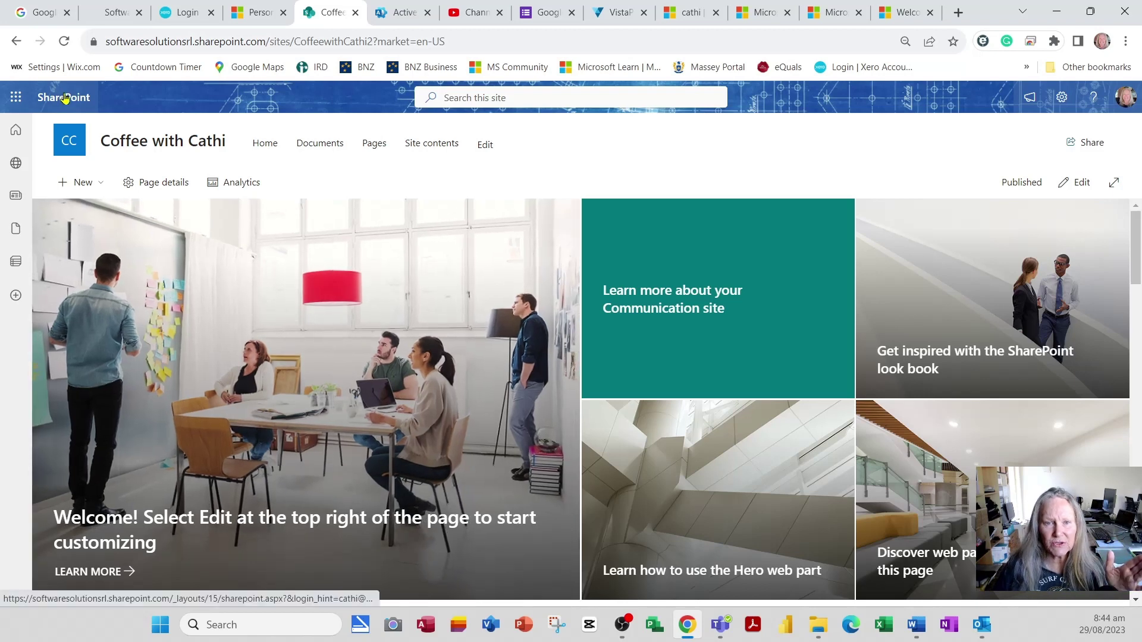
{"action": "left_click", "coordinate": [14, 136]}
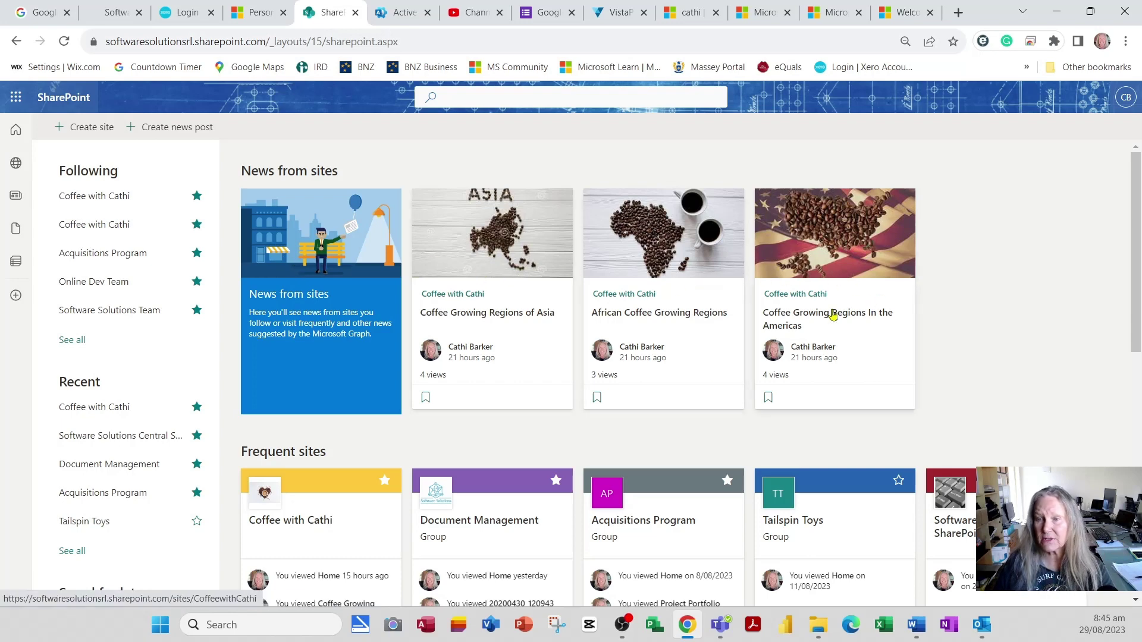
{"action": "scroll", "coordinate": [369, 543], "scroll_direction": "down", "scroll_amount": 2}
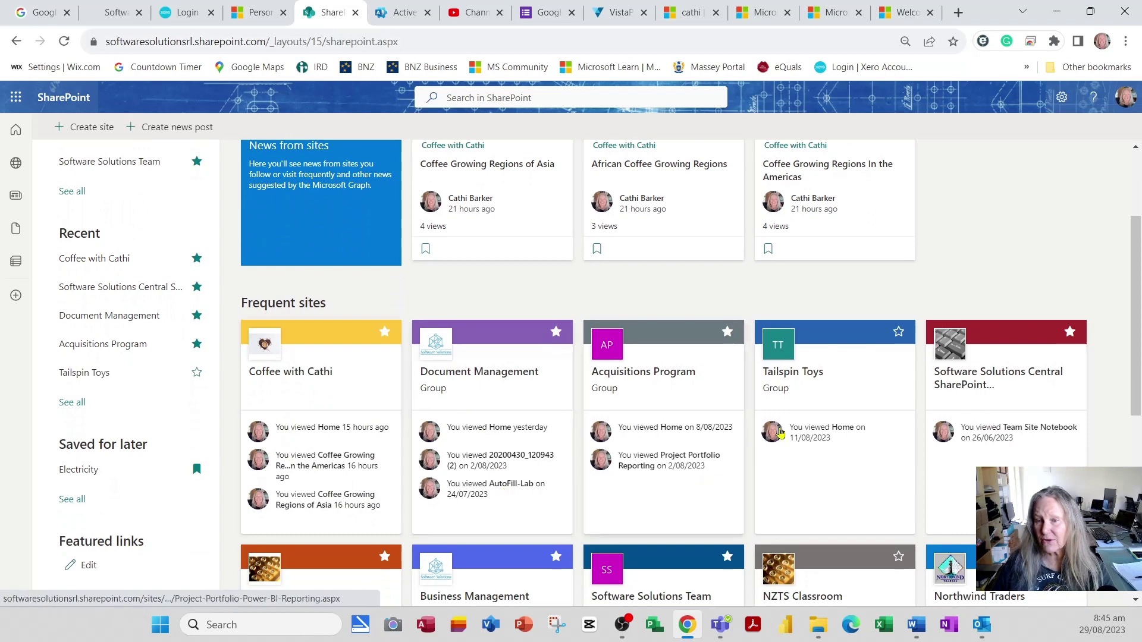
{"action": "scroll", "coordinate": [898, 387], "scroll_direction": "down", "scroll_amount": 3}
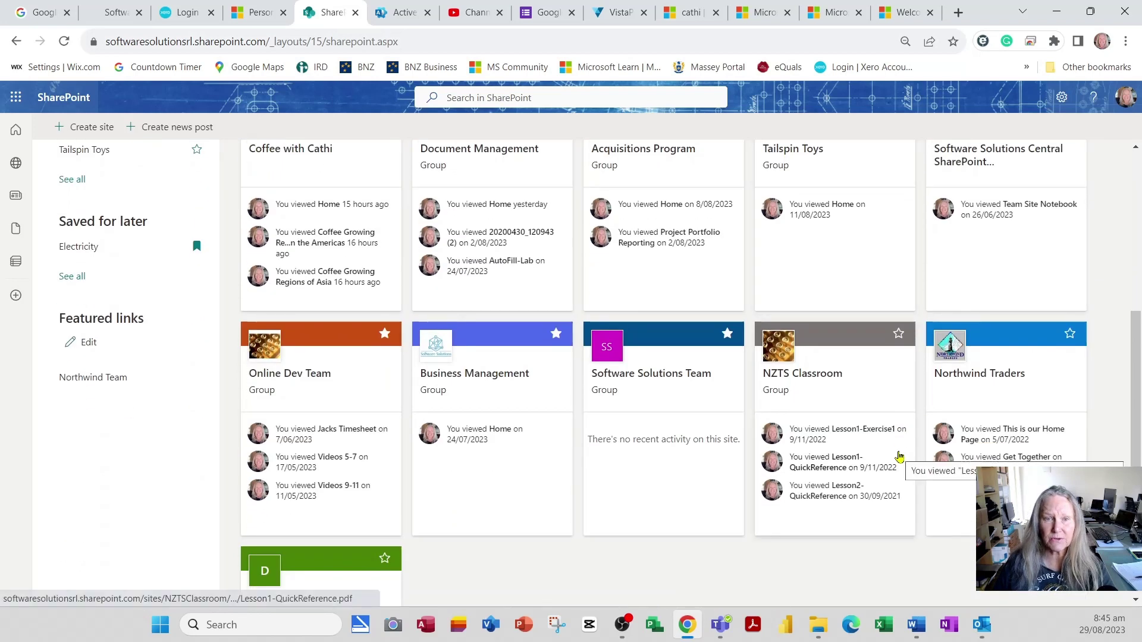
{"action": "left_click", "coordinate": [16, 41]}
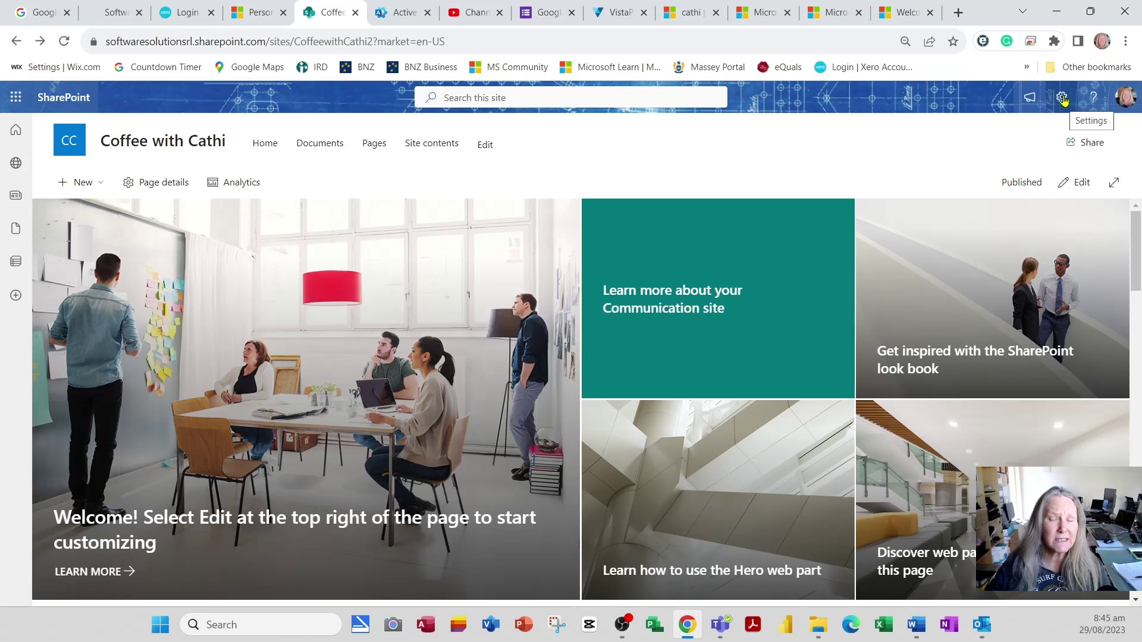
{"action": "left_click", "coordinate": [1062, 98]}
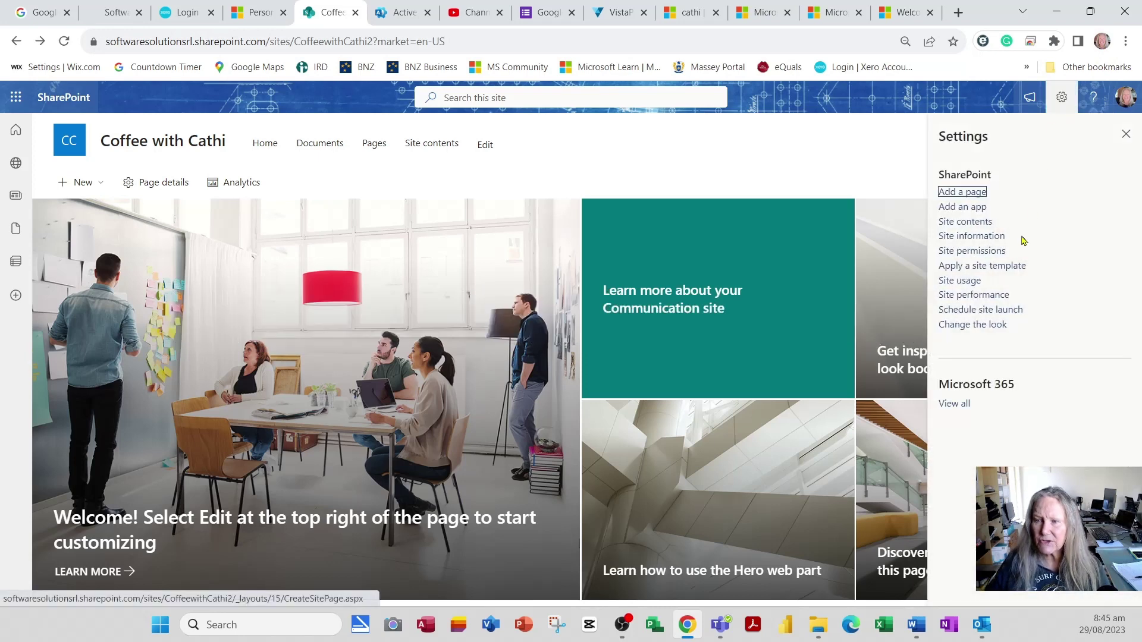
{"action": "left_click", "coordinate": [994, 239]}
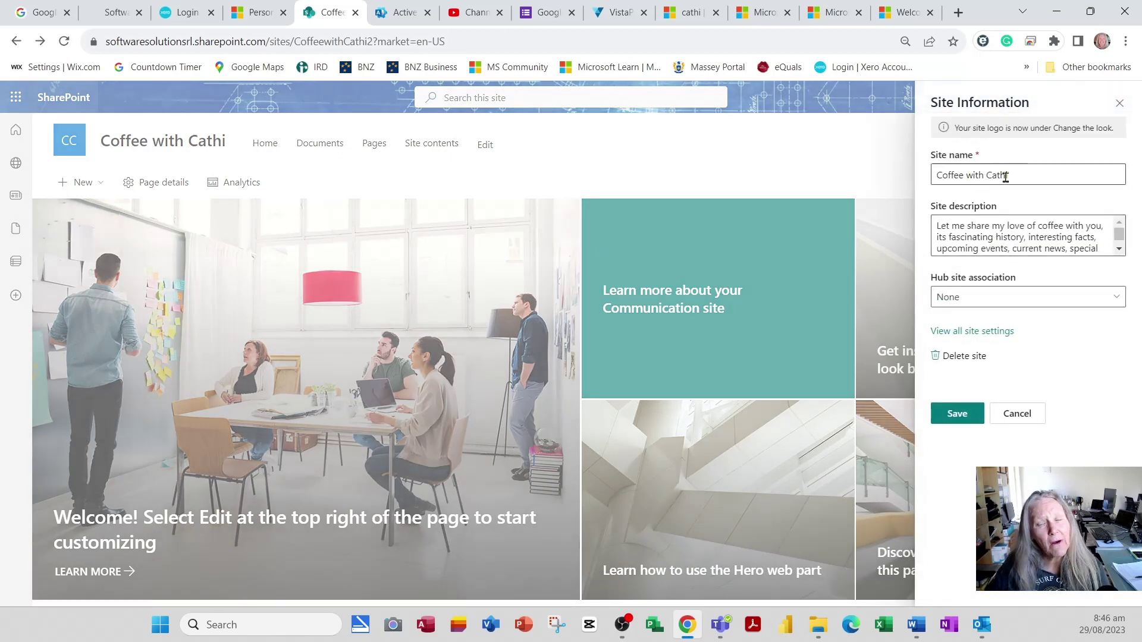
{"action": "left_click", "coordinate": [1005, 177]}
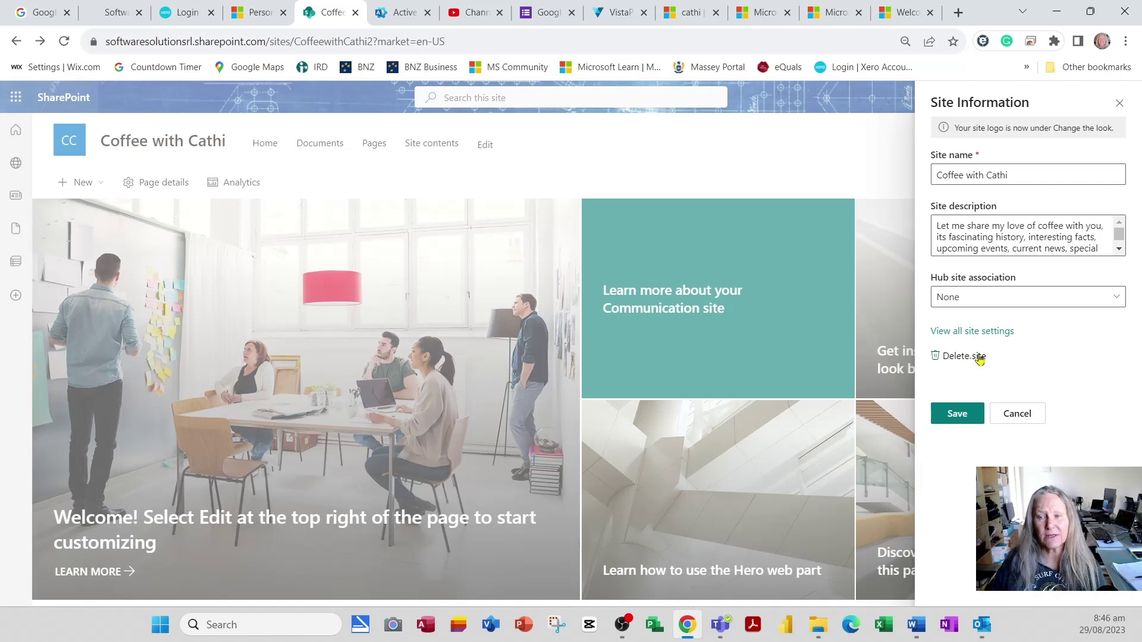
{"action": "left_click", "coordinate": [1017, 414]}
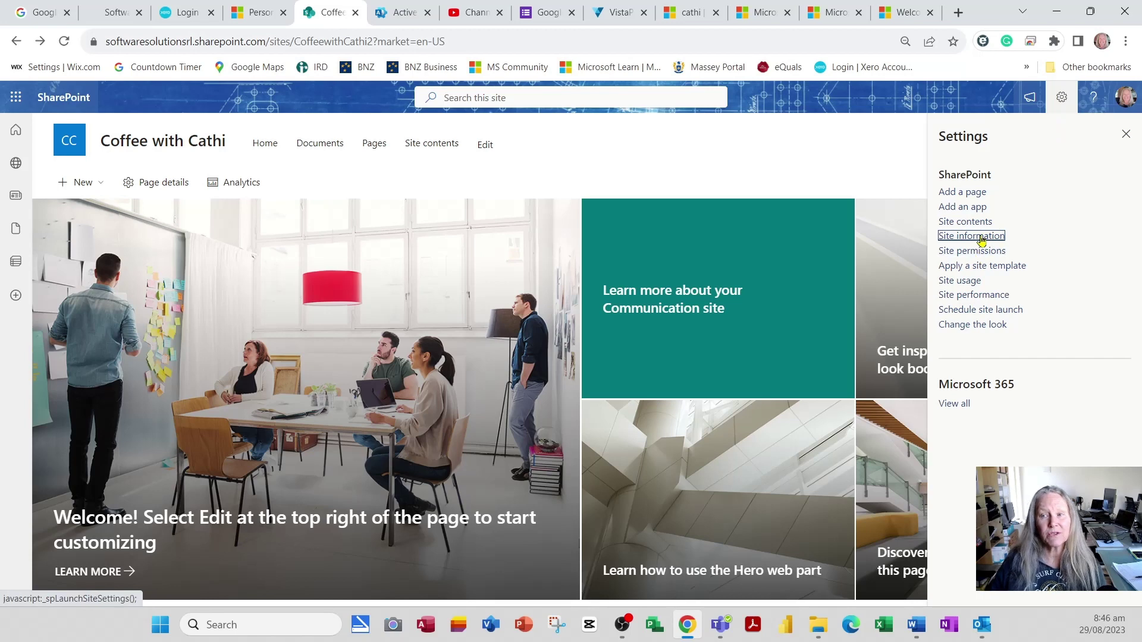
{"action": "left_click", "coordinate": [1125, 134]}
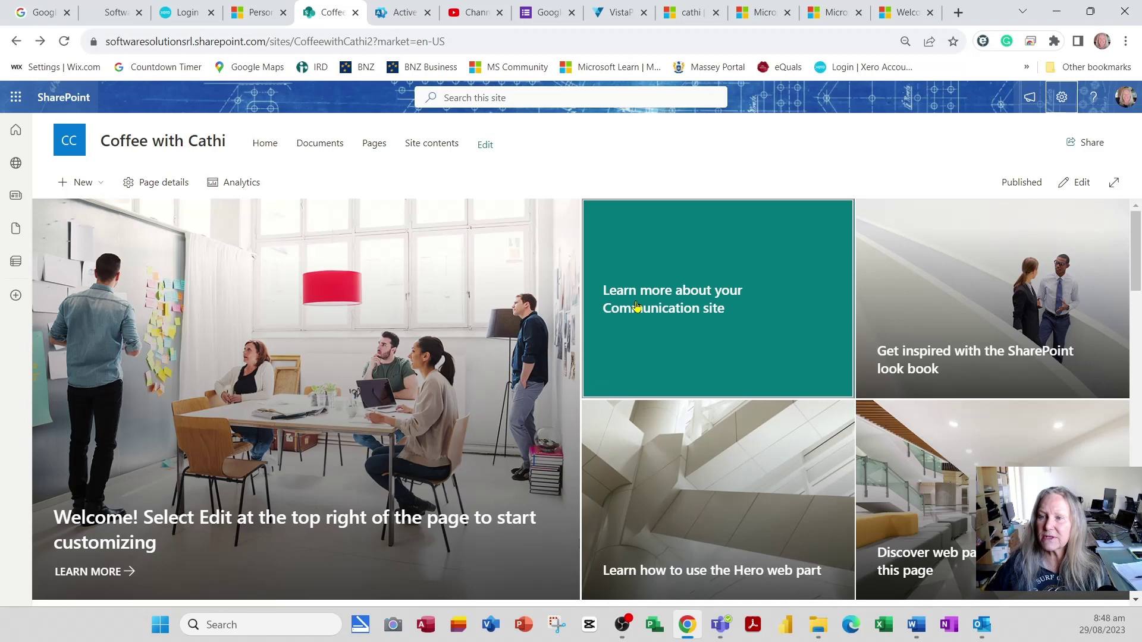
From Settings > Apply a site template, pick Showcase and use it on the site
{"action": "left_click", "coordinate": [1062, 98]}
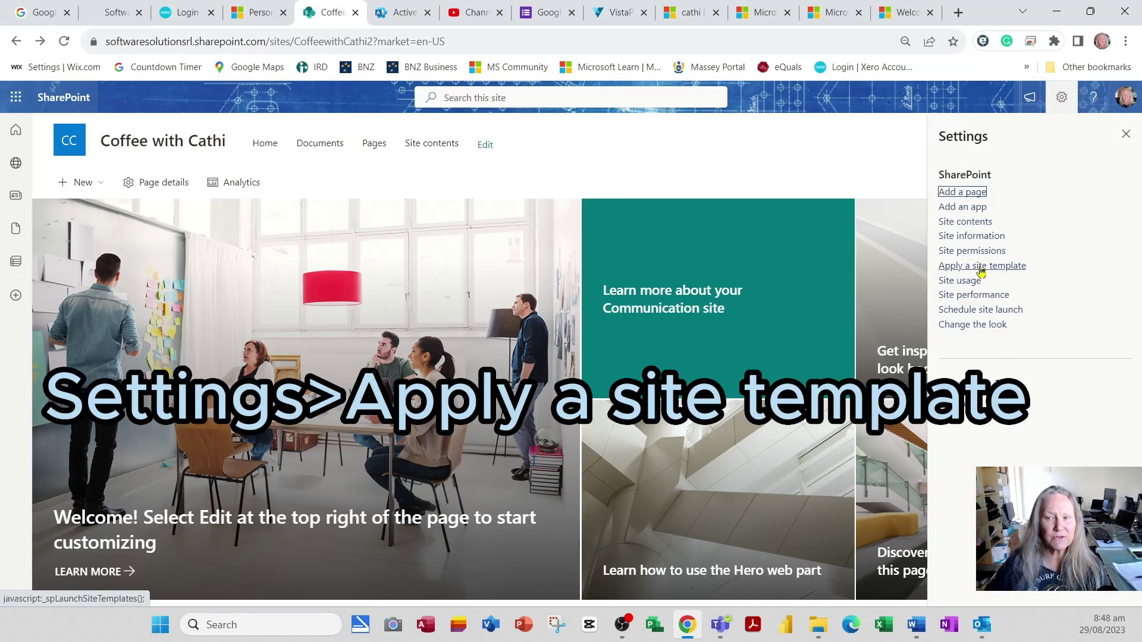
{"action": "left_click", "coordinate": [981, 267]}
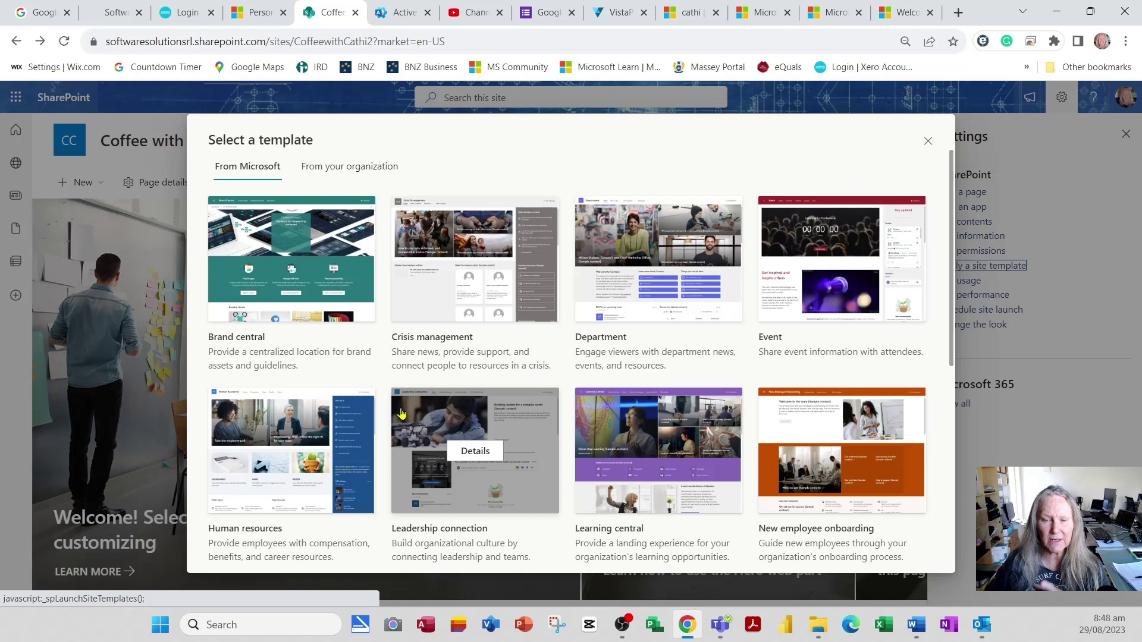
{"action": "mouse_move", "coordinate": [664, 438]}
{"action": "scroll", "coordinate": [664, 438], "scroll_direction": "down", "scroll_amount": 5}
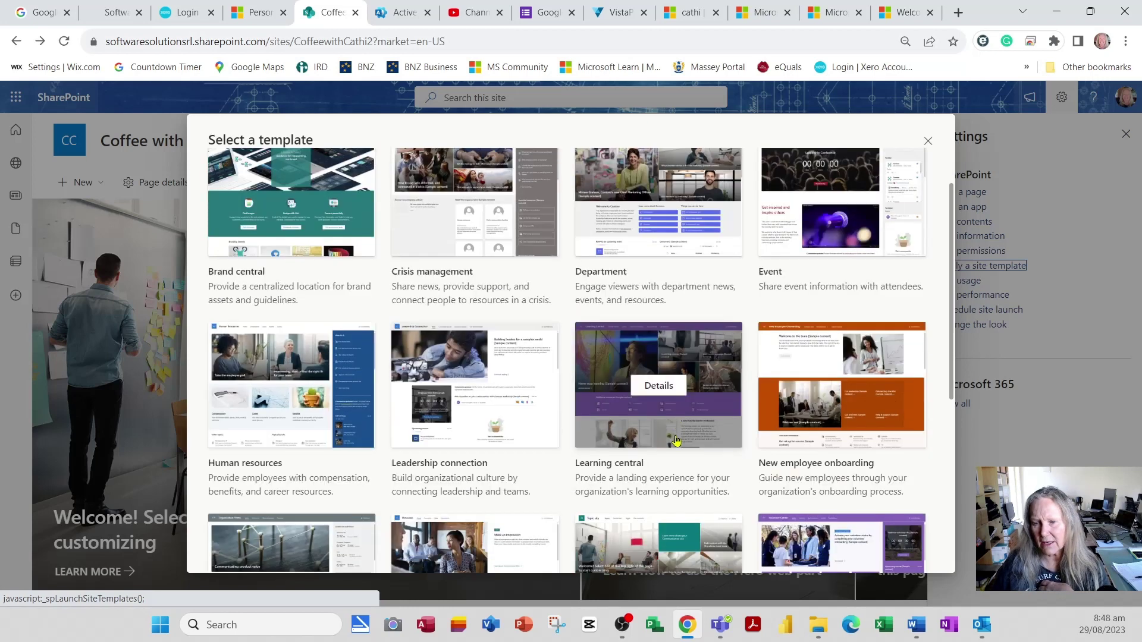
{"action": "scroll", "coordinate": [677, 441], "scroll_direction": "down", "scroll_amount": 1}
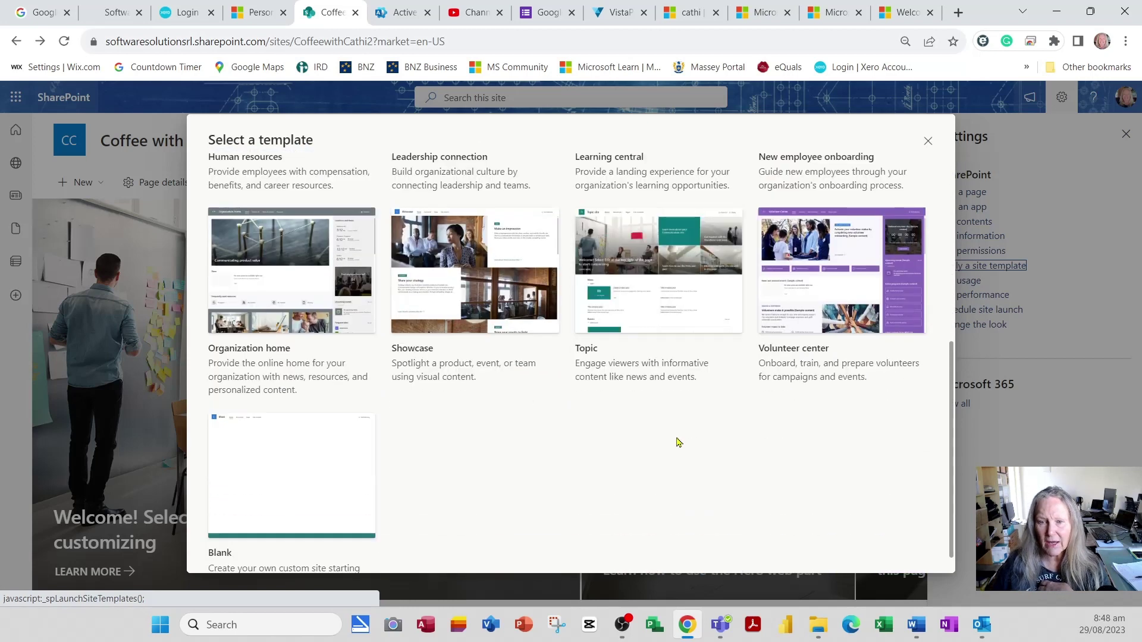
{"action": "left_click", "coordinate": [502, 300]}
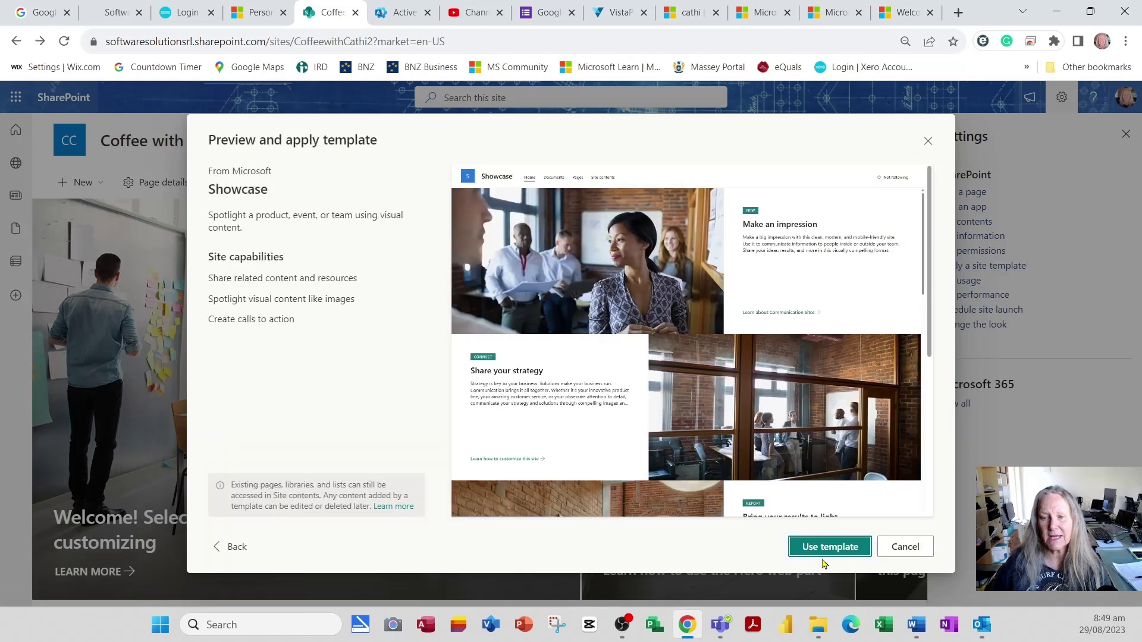
{"action": "left_click", "coordinate": [833, 547]}
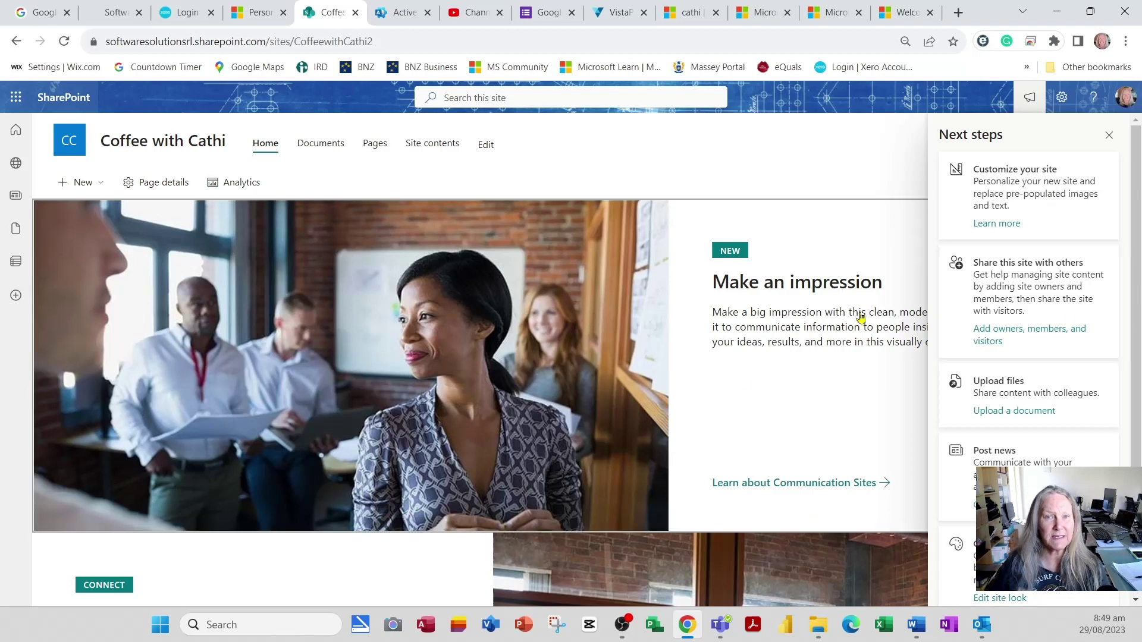
Close the Next steps panel and bring up the Settings gear options
{"action": "left_click", "coordinate": [1109, 135]}
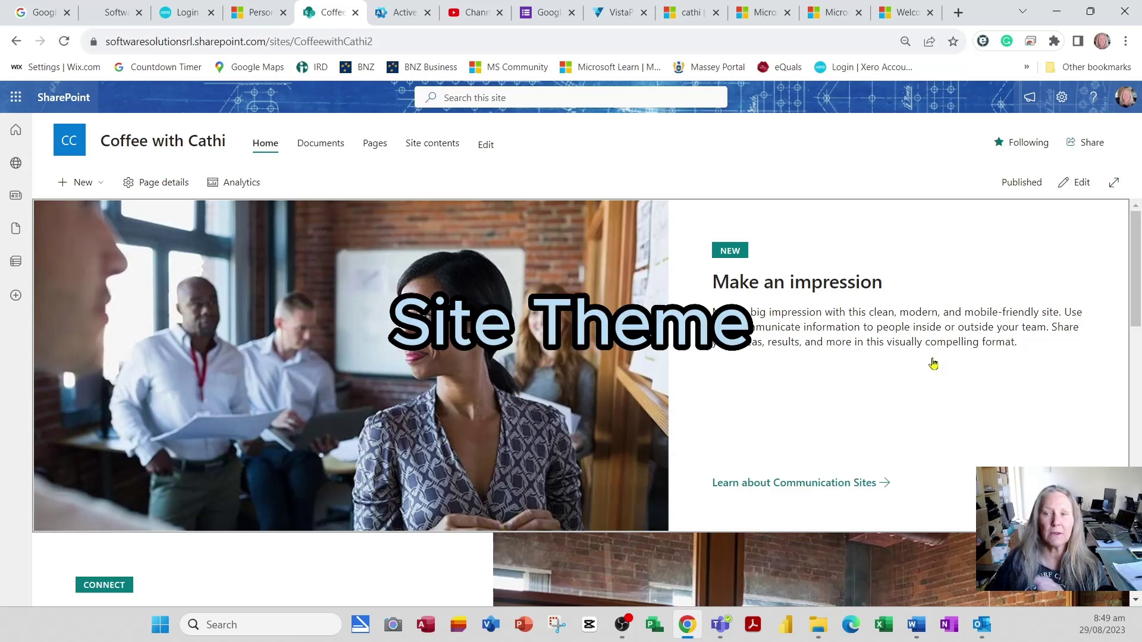
{"action": "left_click", "coordinate": [1062, 98]}
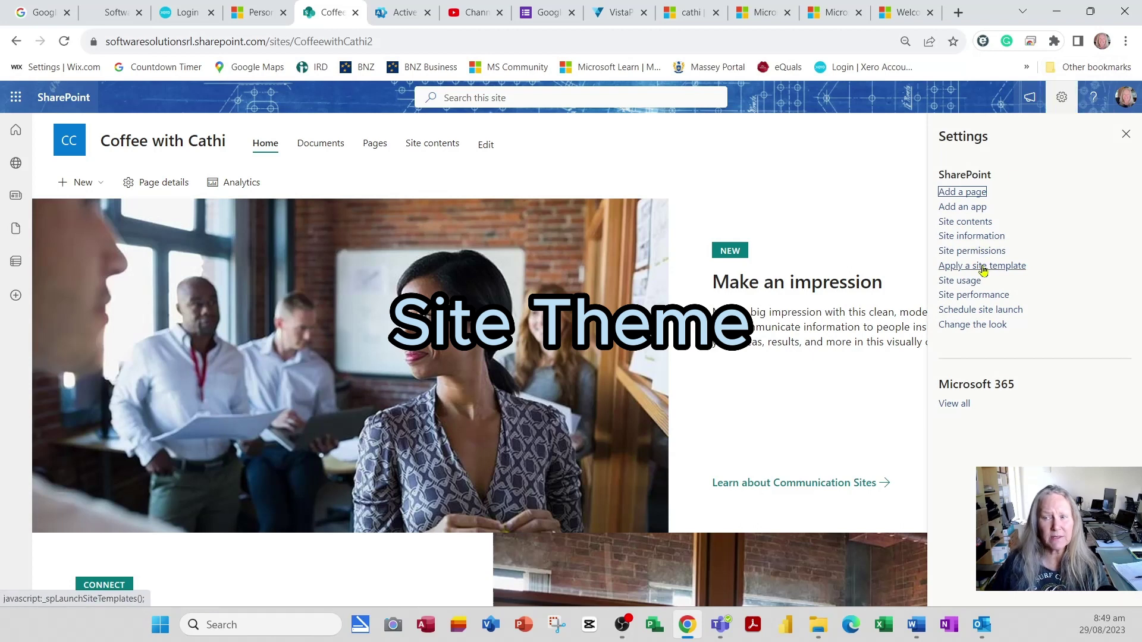
Open Change the look and its Theme choices
{"action": "left_click", "coordinate": [983, 333]}
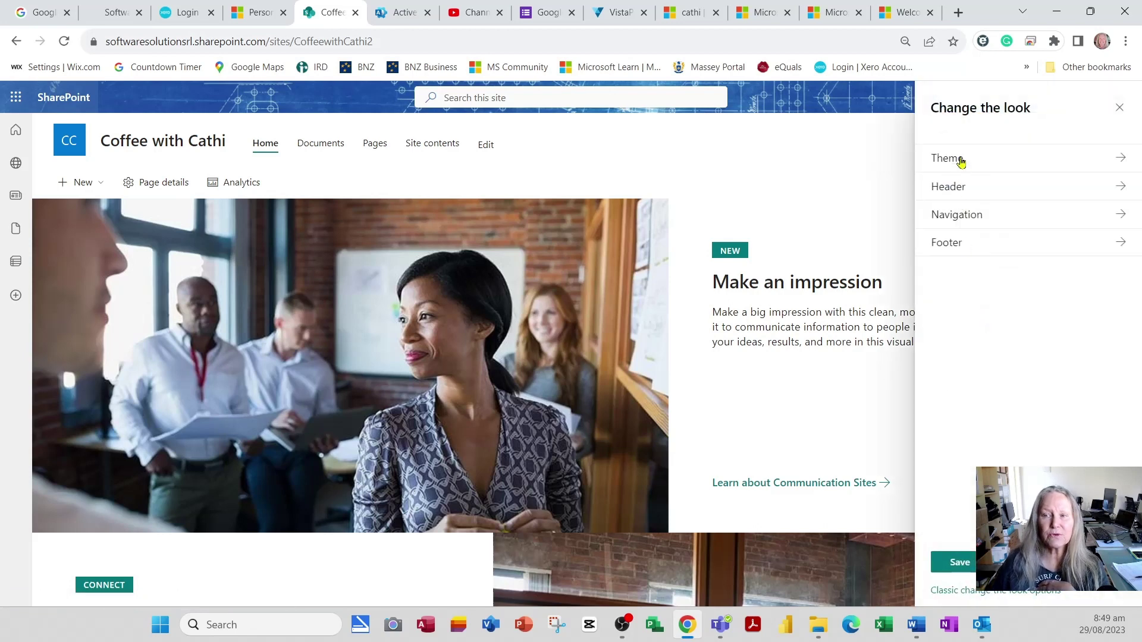
{"action": "left_click", "coordinate": [959, 160]}
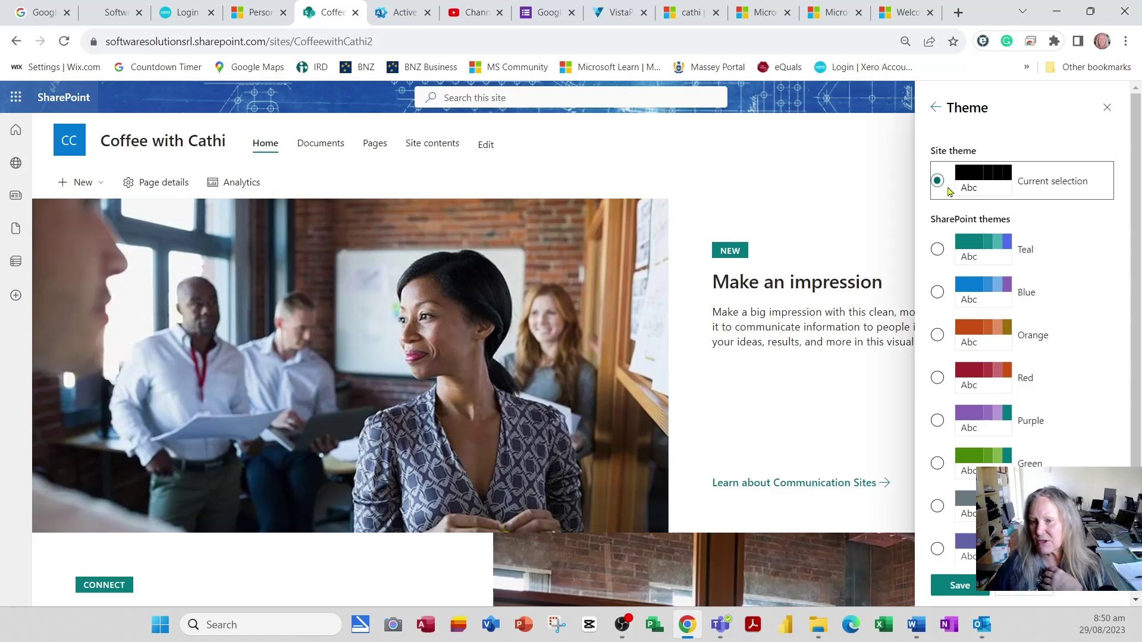
Preview the yellow-accent dark, Periwinkle, Gray, Green, Purple and Red themes, then pick the blue-accent dark theme
{"action": "scroll", "coordinate": [1069, 387], "scroll_direction": "down", "scroll_amount": 2}
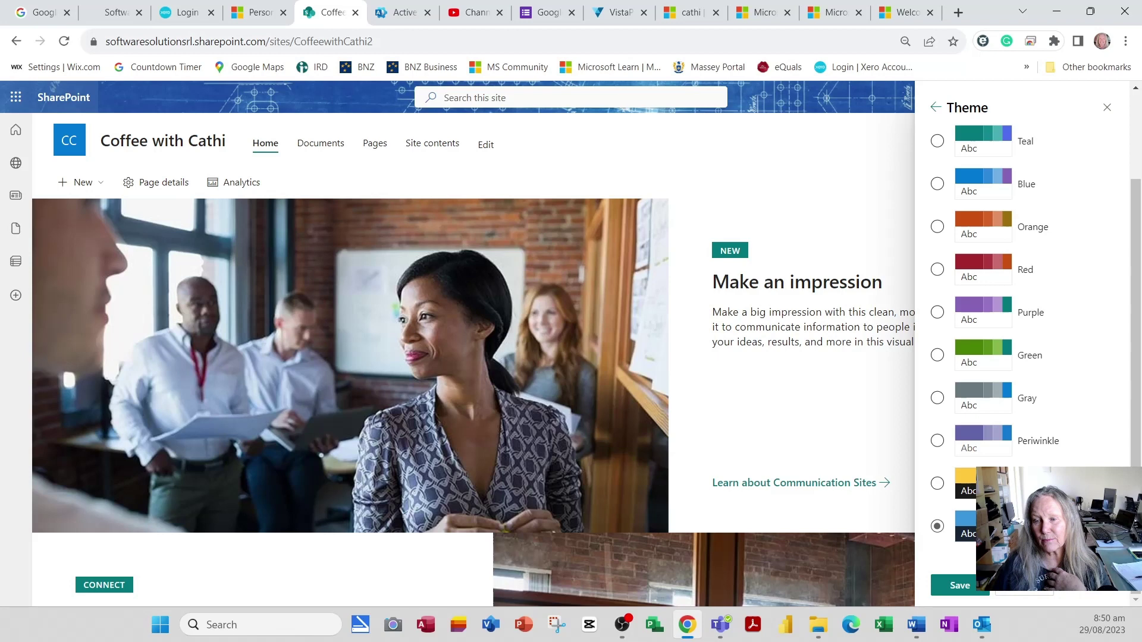
{"action": "left_click", "coordinate": [938, 526]}
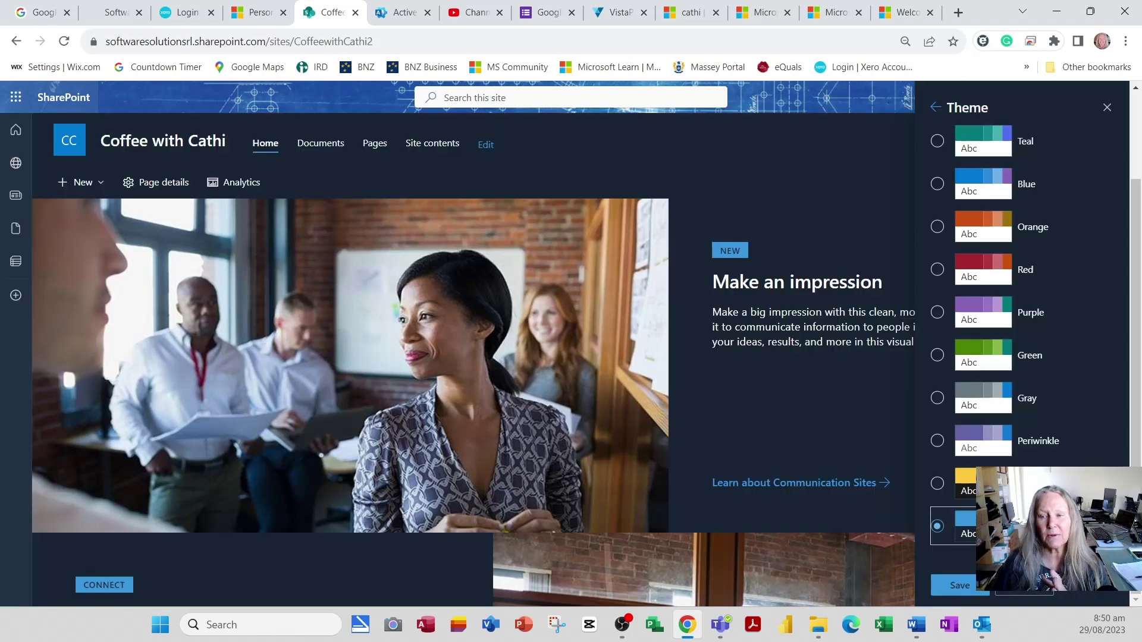
{"action": "key", "text": "Up"}
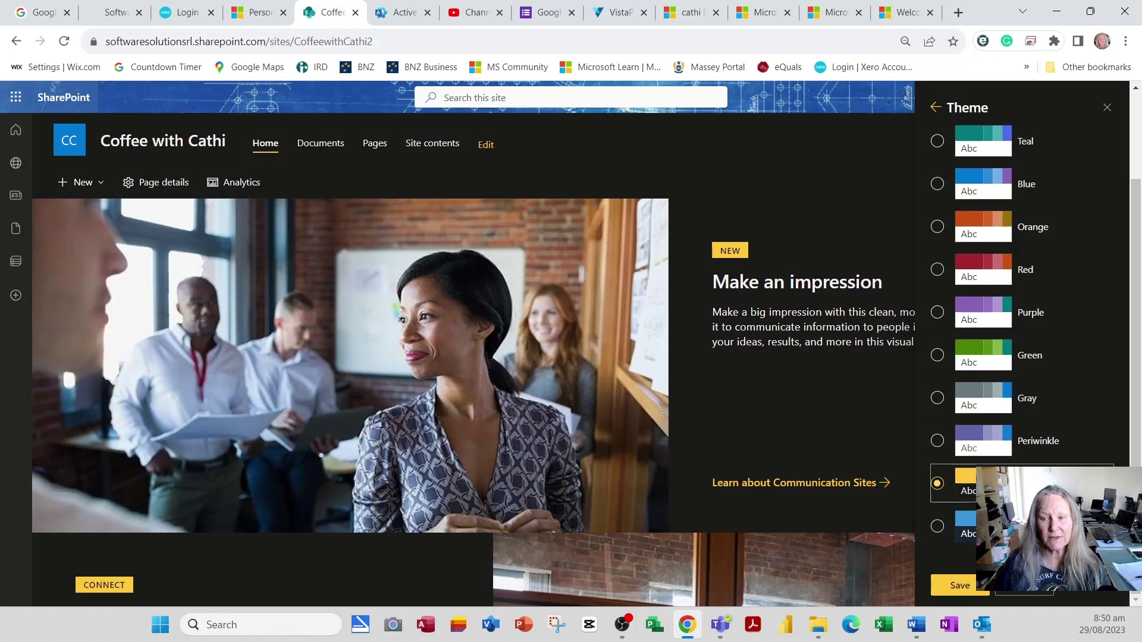
{"action": "left_click", "coordinate": [1050, 452]}
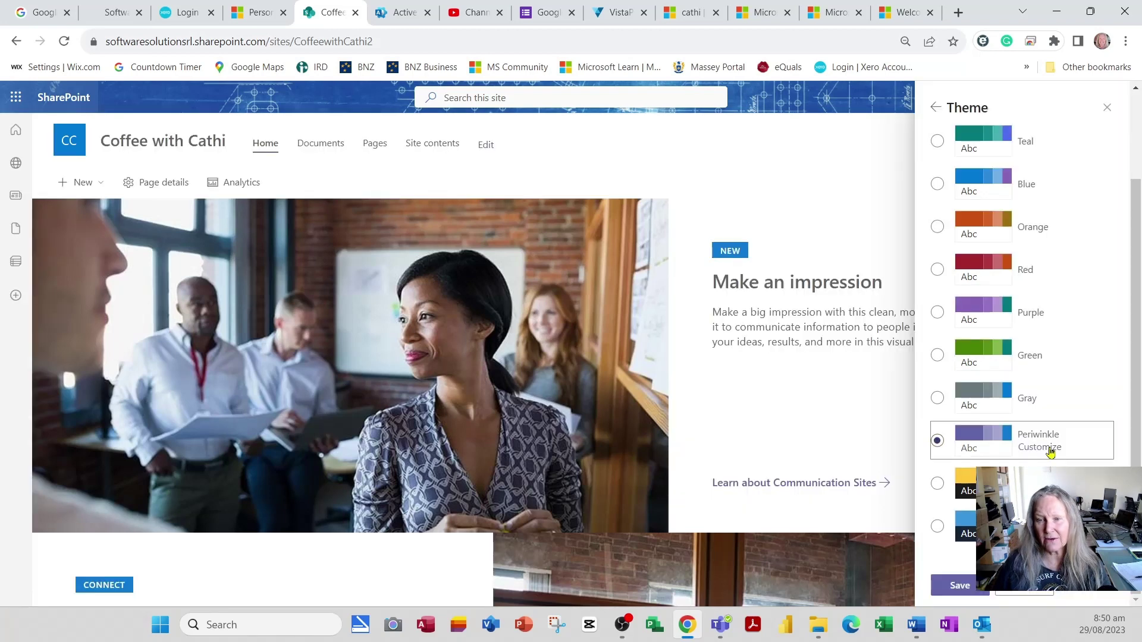
{"action": "left_click", "coordinate": [1040, 401]}
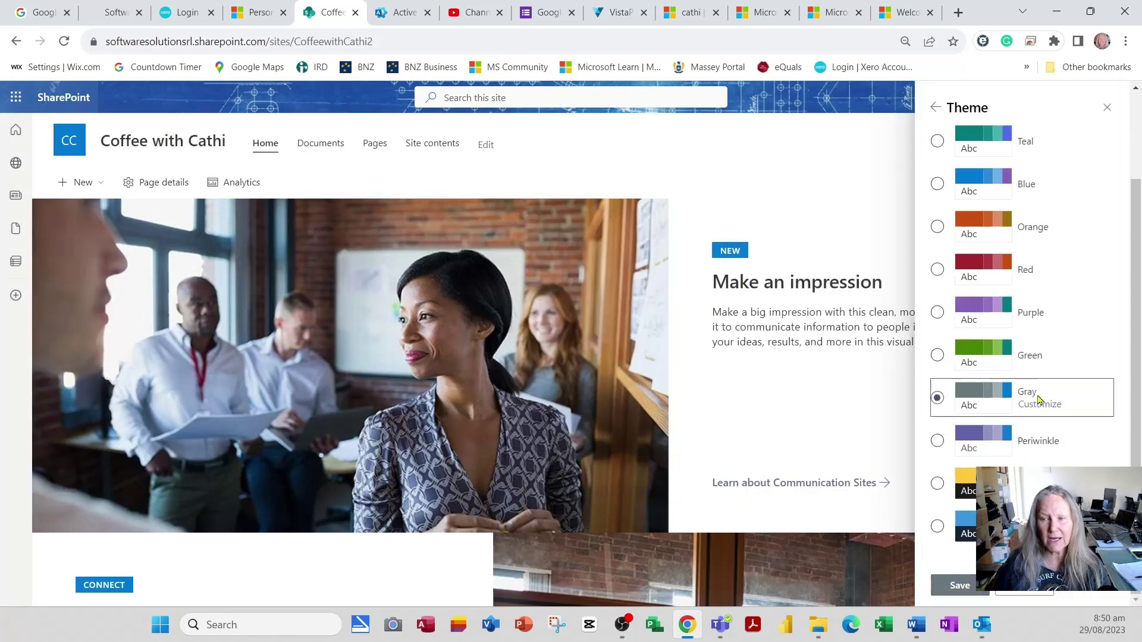
{"action": "left_click", "coordinate": [1025, 357]}
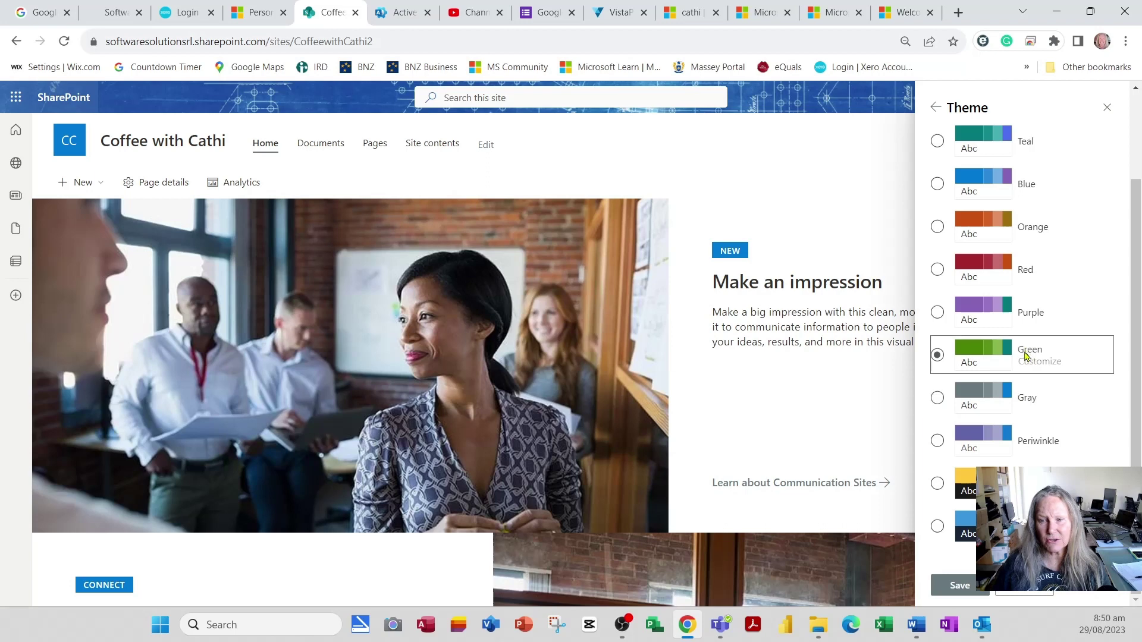
{"action": "left_click", "coordinate": [1018, 318]}
{"action": "left_click", "coordinate": [1017, 270]}
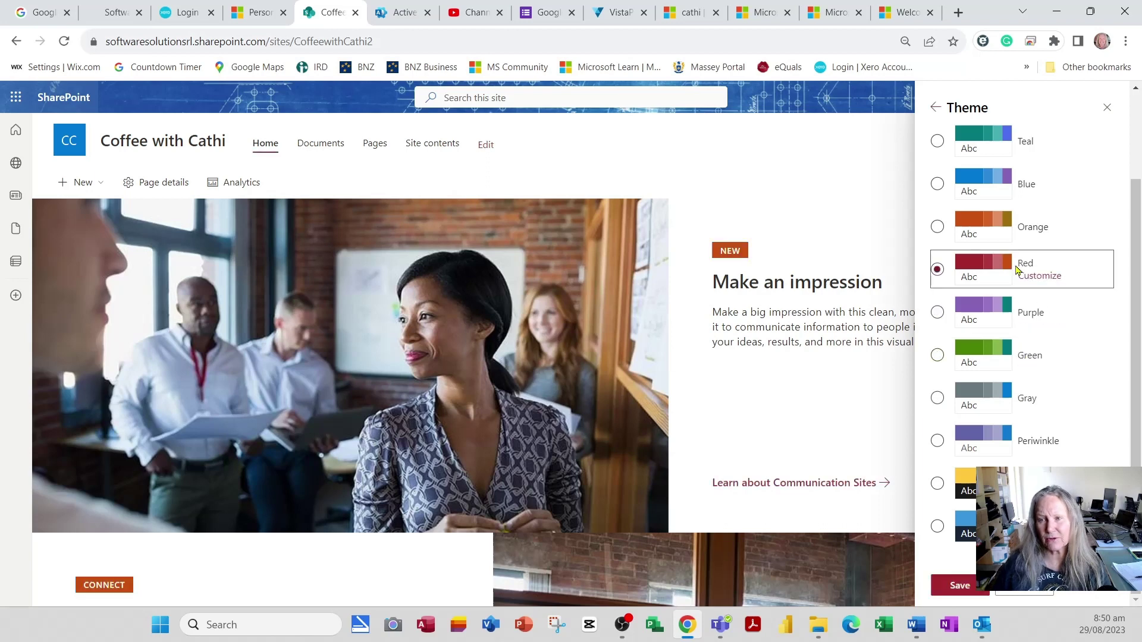
{"action": "left_click", "coordinate": [937, 526]}
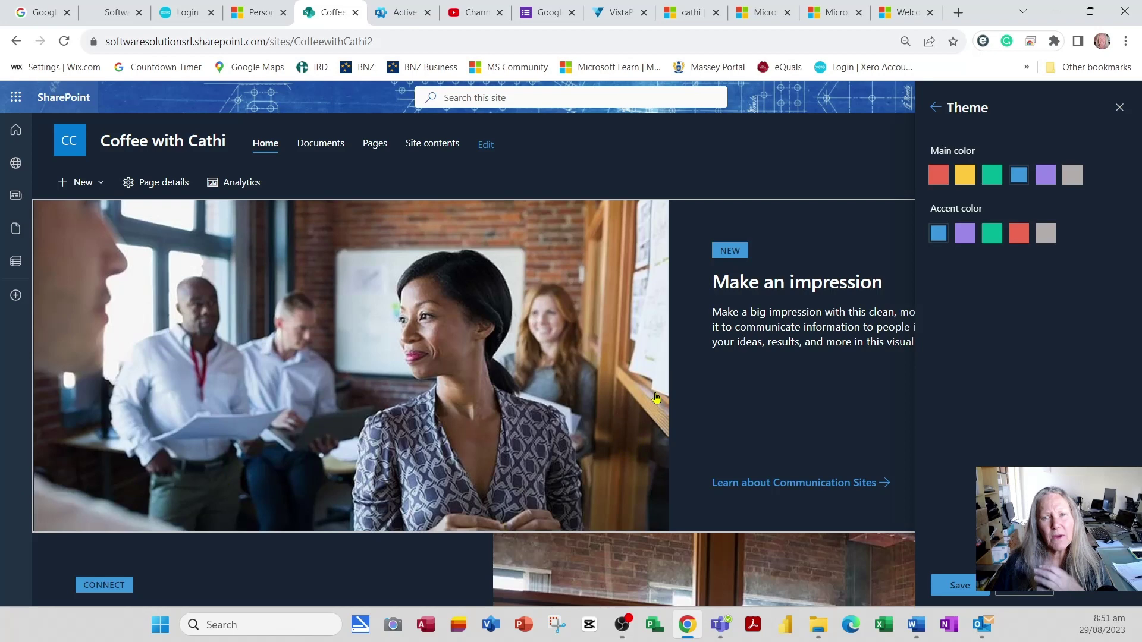
Set the dark theme's main colour to yellow and accent colour to blue, then save it
{"action": "left_click", "coordinate": [965, 177]}
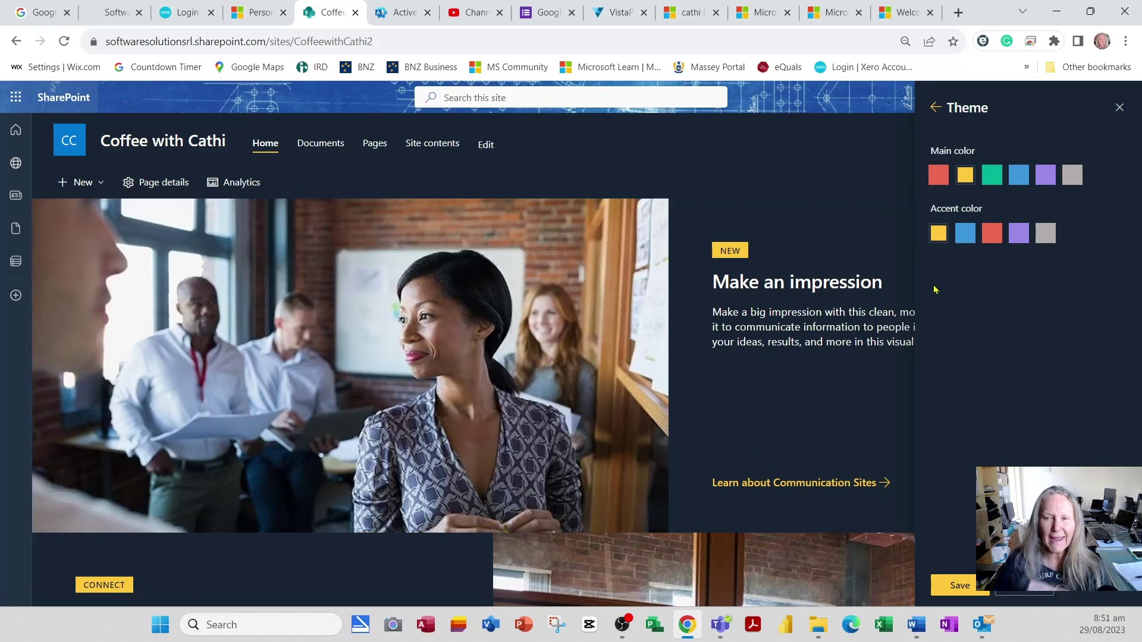
{"action": "left_click", "coordinate": [967, 237]}
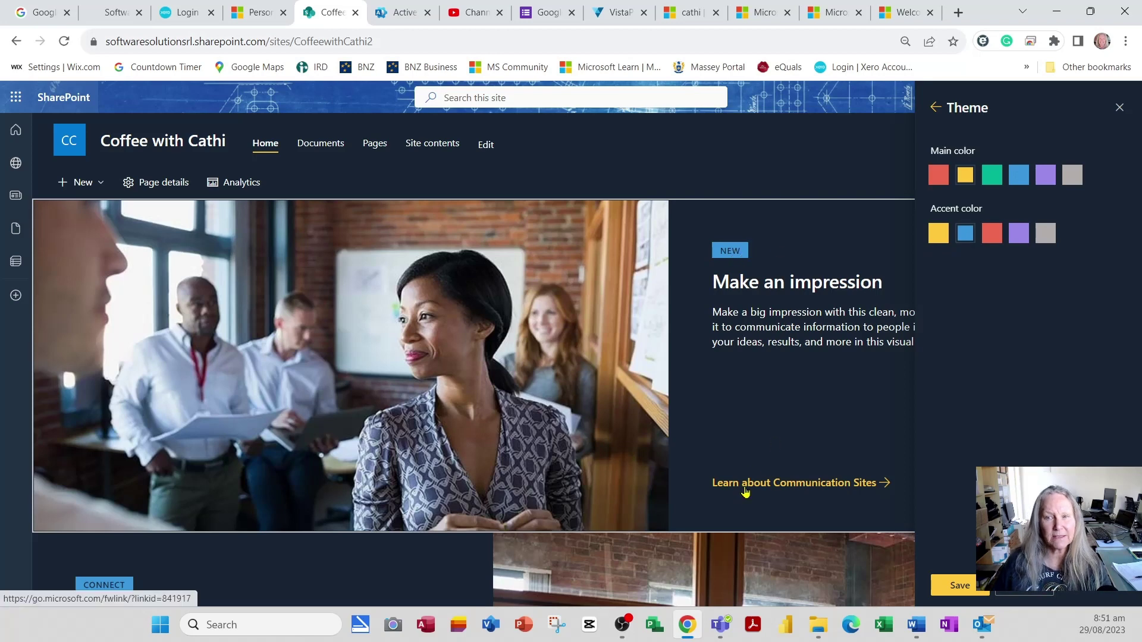
{"action": "left_click", "coordinate": [959, 585]}
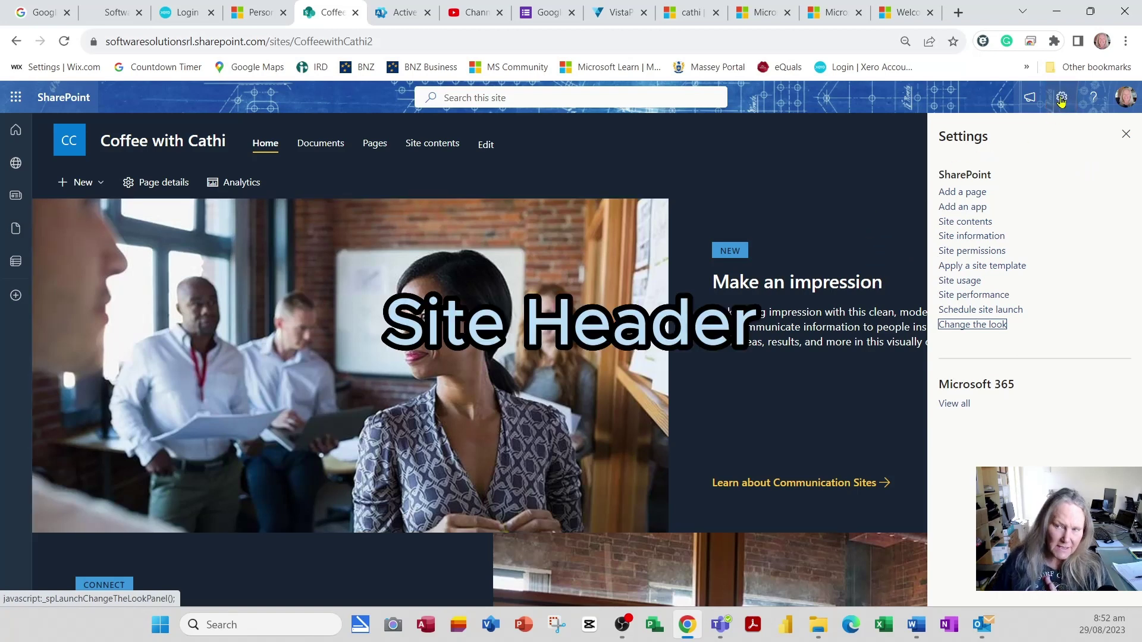
In the Header settings, try Minimal, Compact and Standard layouts, then choose Extended
{"action": "left_click", "coordinate": [995, 327]}
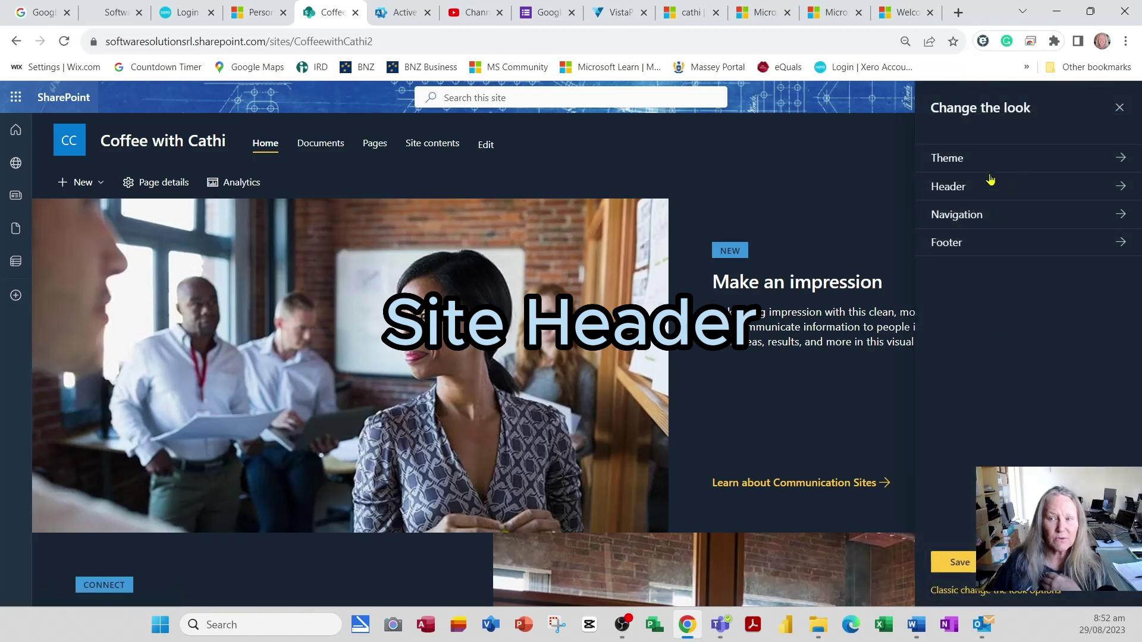
{"action": "left_click", "coordinate": [958, 191]}
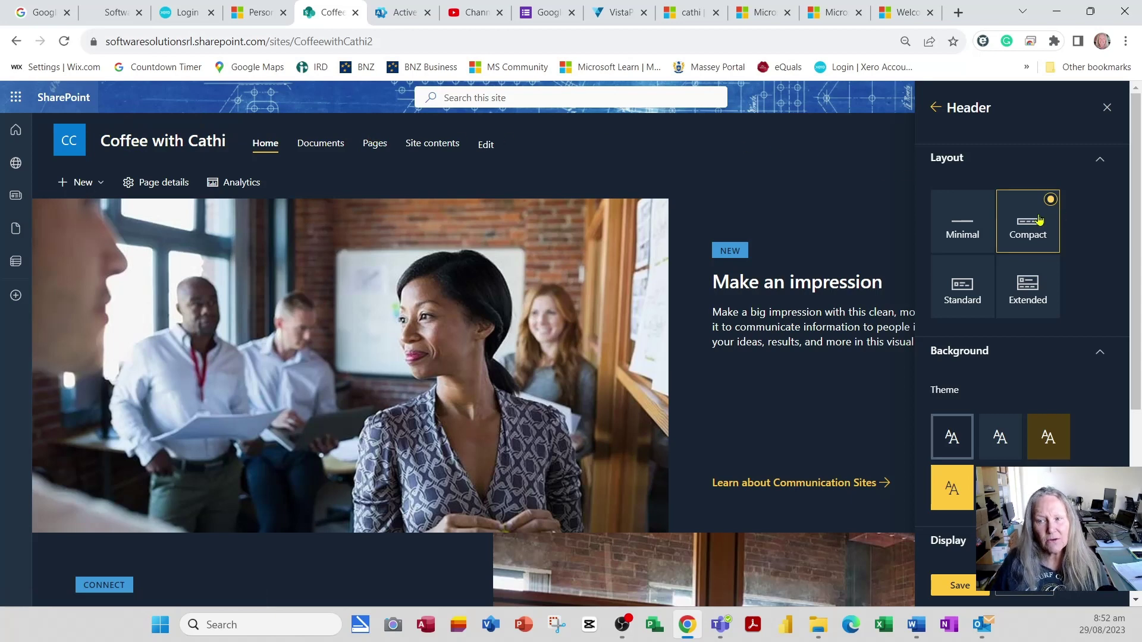
{"action": "left_click", "coordinate": [973, 231]}
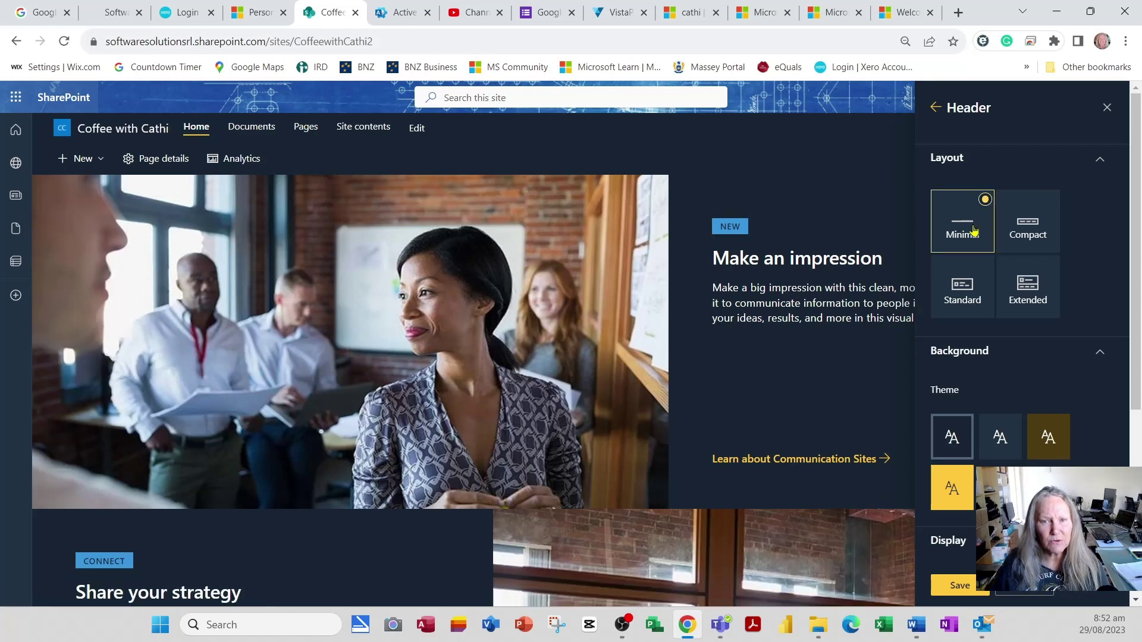
{"action": "left_click", "coordinate": [1036, 237]}
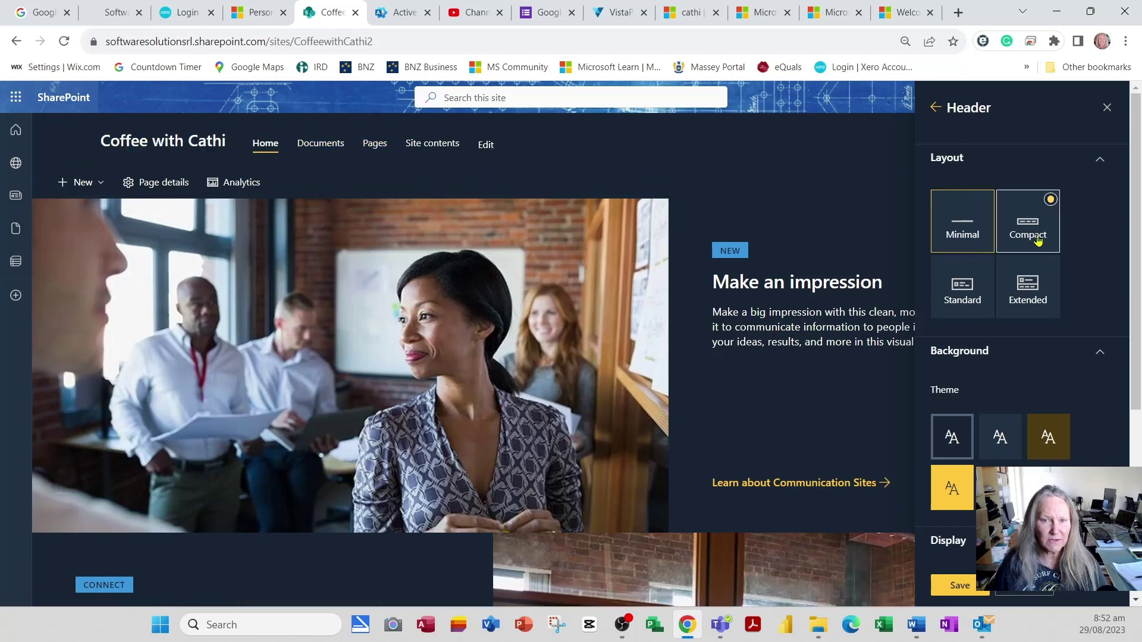
{"action": "left_click", "coordinate": [975, 302]}
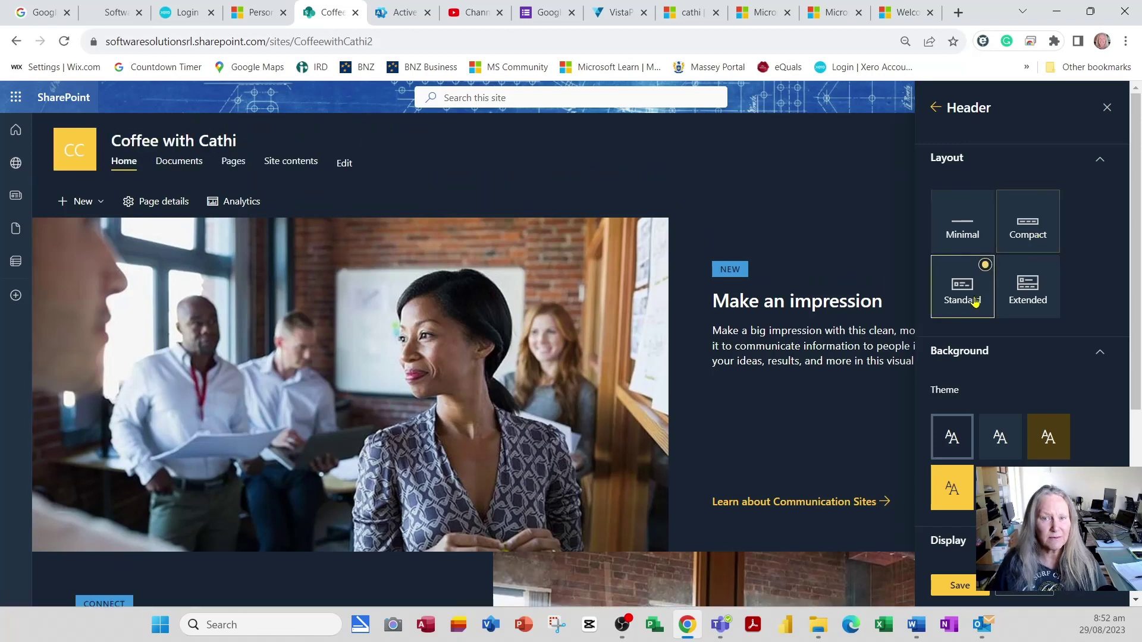
{"action": "left_click", "coordinate": [1034, 299]}
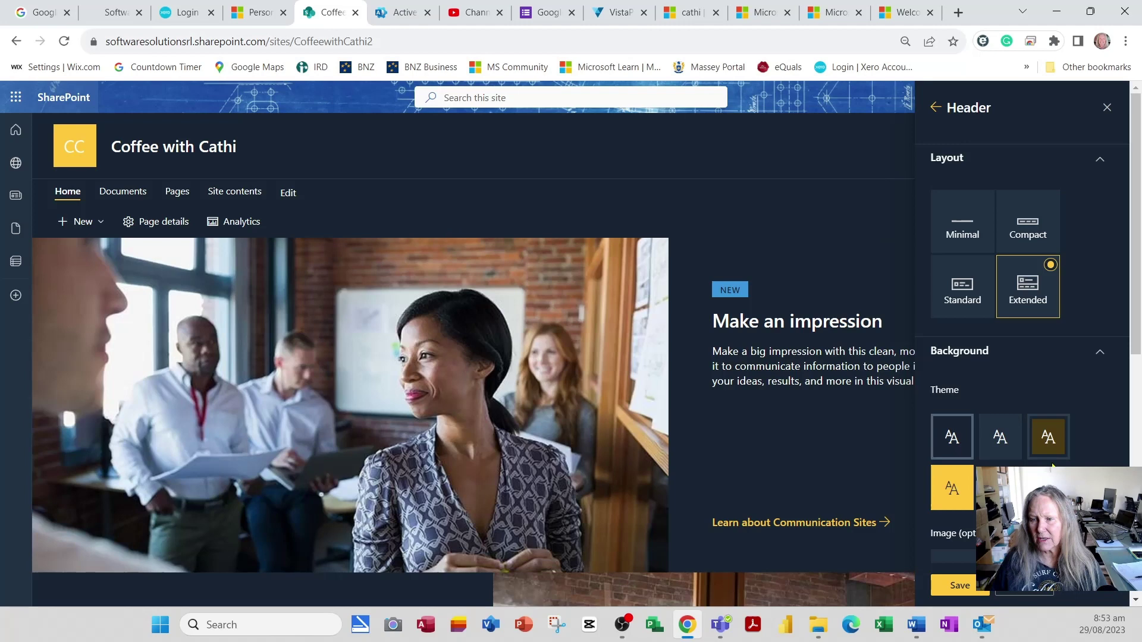
Set the site header background to dark navy, then browse for a header background image
{"action": "left_click", "coordinate": [1007, 454]}
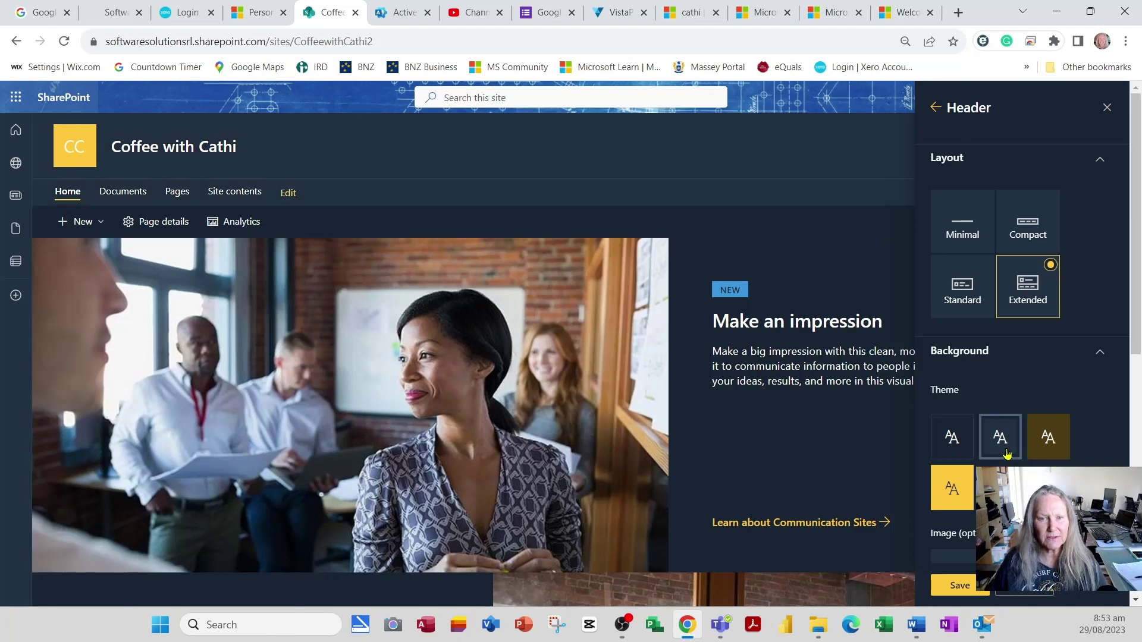
{"action": "left_click", "coordinate": [1045, 447]}
{"action": "left_click", "coordinate": [950, 495]}
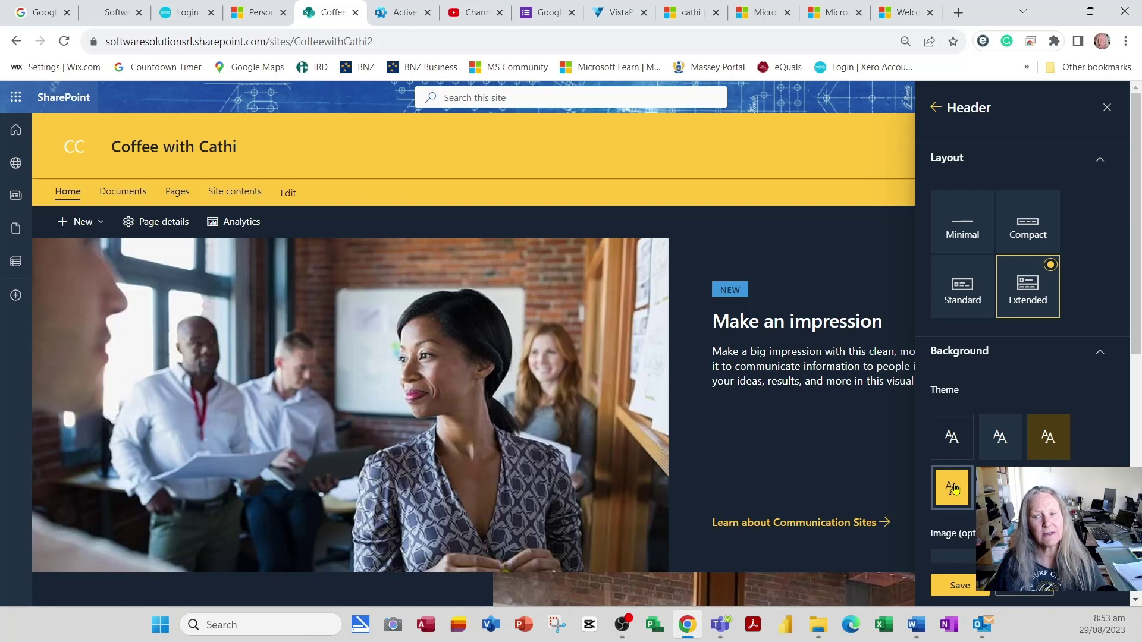
{"action": "left_click", "coordinate": [1004, 451]}
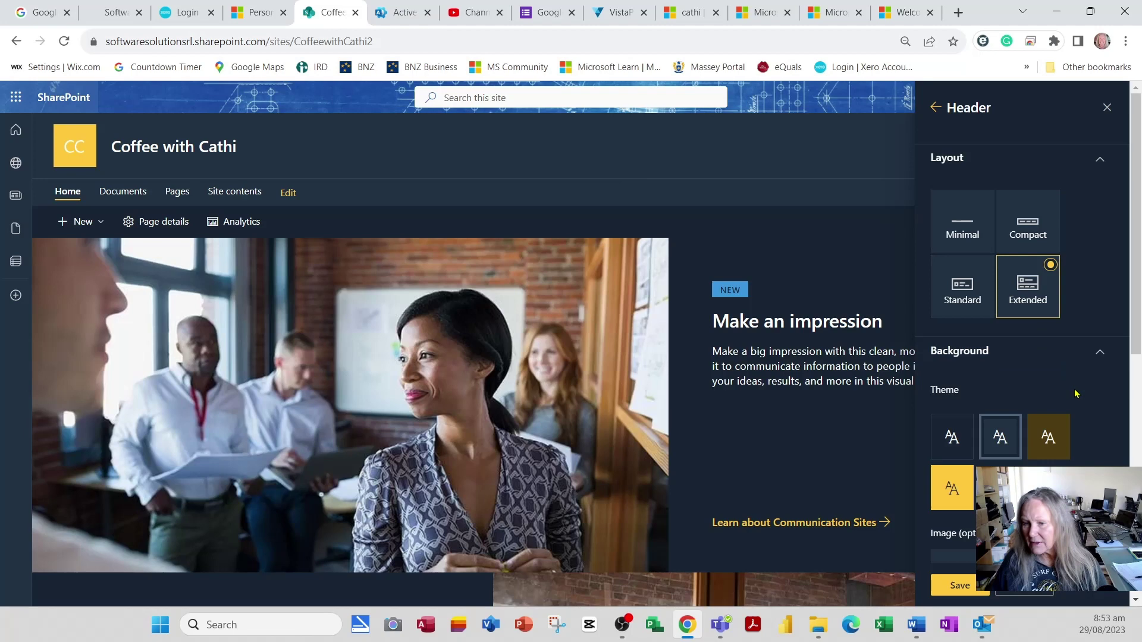
{"action": "scroll", "coordinate": [1074, 399], "scroll_direction": "down", "scroll_amount": 5}
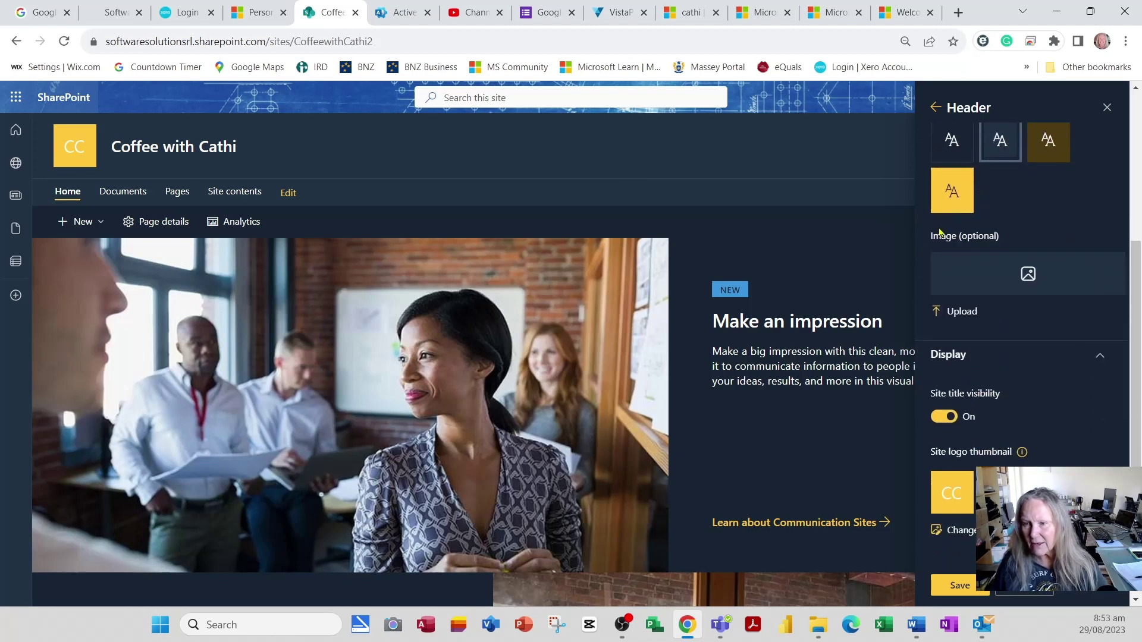
{"action": "left_click", "coordinate": [1005, 271]}
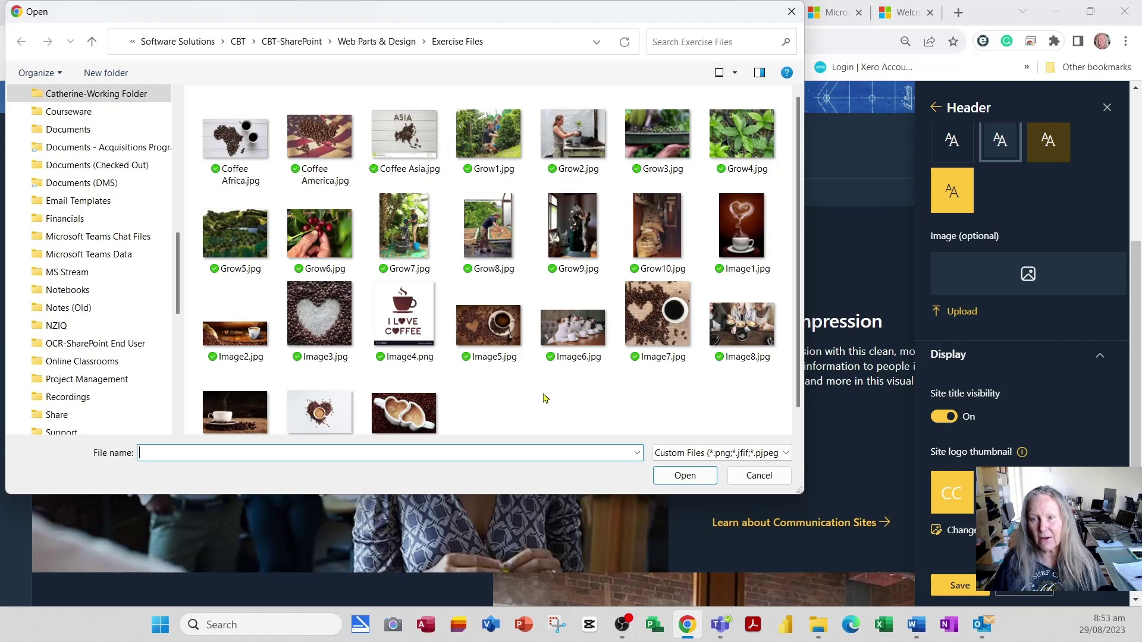
Use the coffee photo as the header background and nudge its focal point down slightly
{"action": "scroll", "coordinate": [543, 397], "scroll_direction": "down", "scroll_amount": 1}
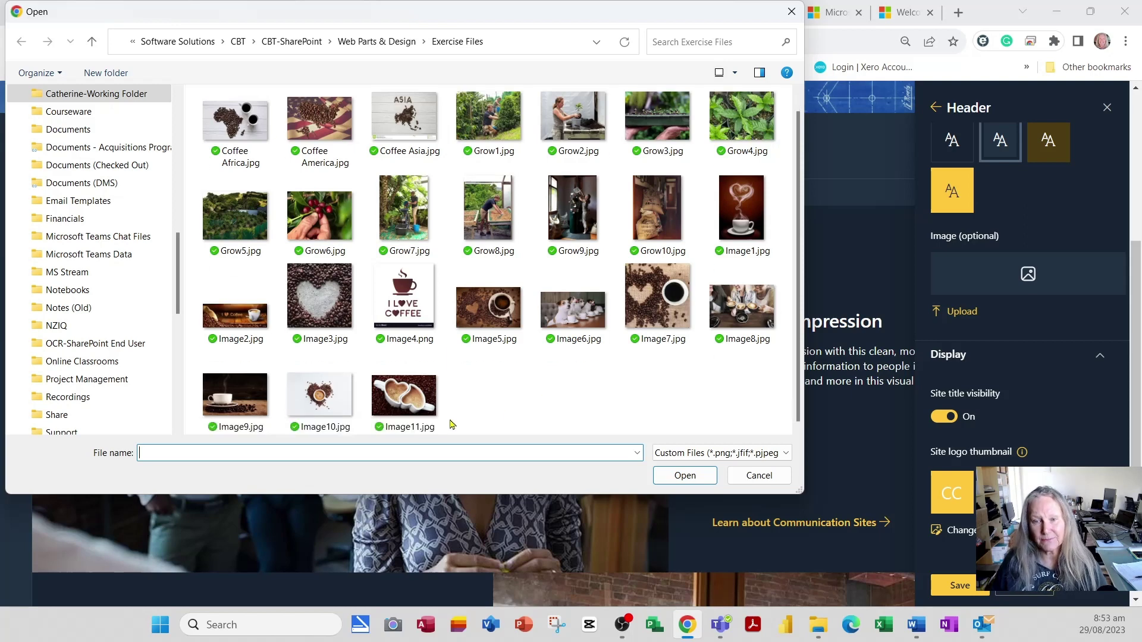
{"action": "left_click", "coordinate": [447, 420]}
{"action": "left_click", "coordinate": [686, 476]}
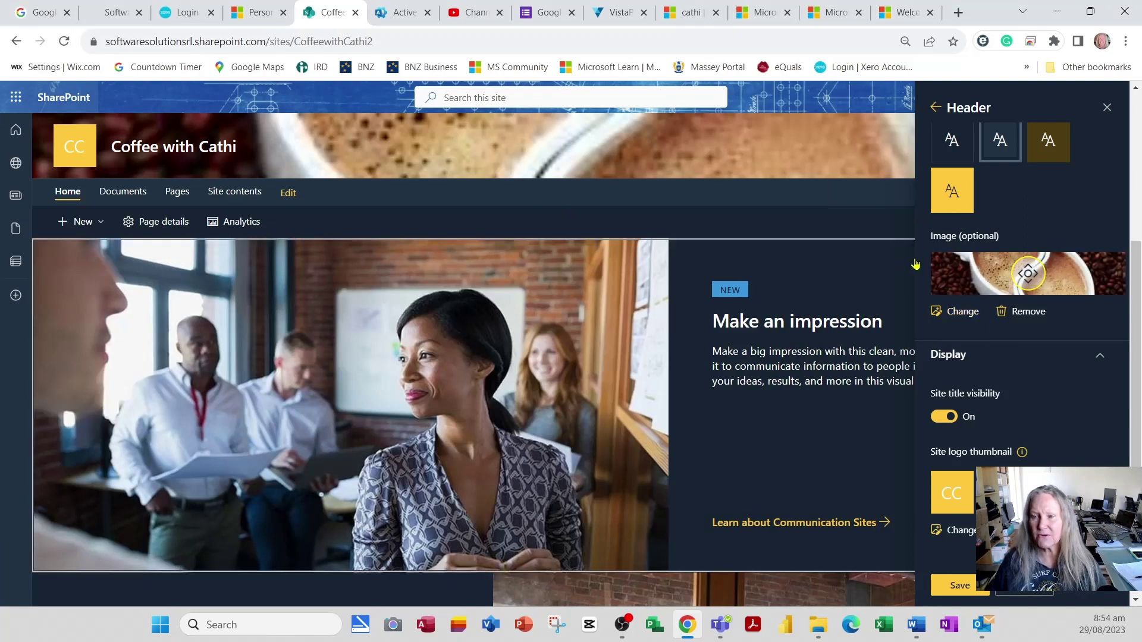
{"action": "mouse_move", "coordinate": [1029, 278]}
{"action": "left_mouse_down"}
{"action": "mouse_move", "coordinate": [1092, 276]}
{"action": "mouse_move", "coordinate": [944, 277]}
{"action": "mouse_move", "coordinate": [1031, 279]}
{"action": "left_mouse_up"}
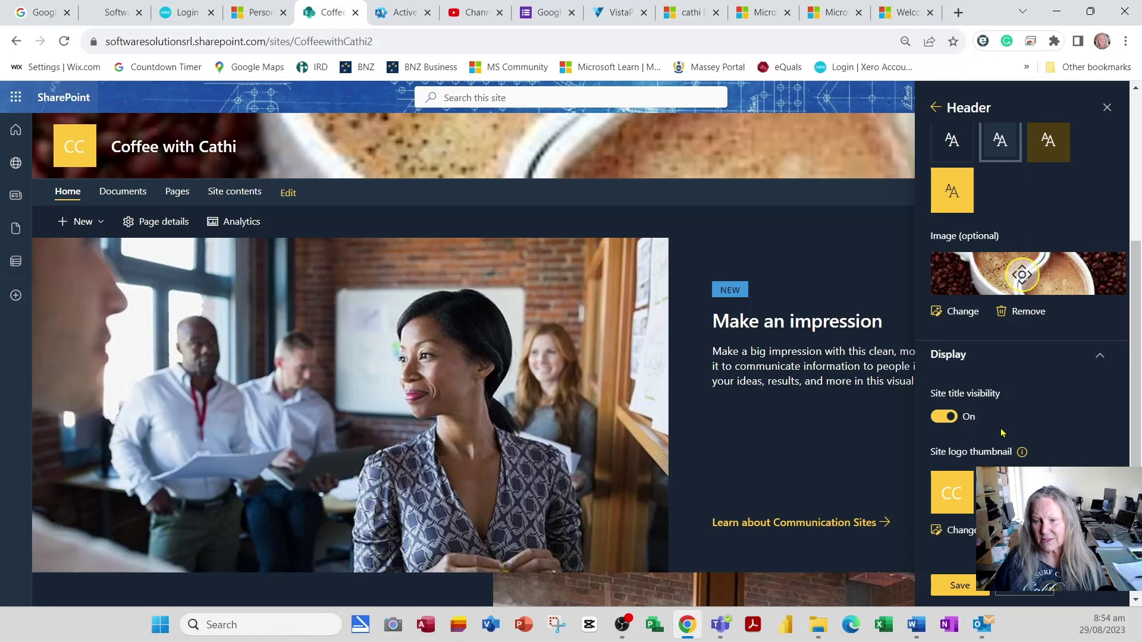
Set Image10.jpg, the coffee-bean heart picture, as the site logo thumbnail
{"action": "scroll", "coordinate": [1002, 432], "scroll_direction": "down", "scroll_amount": 1}
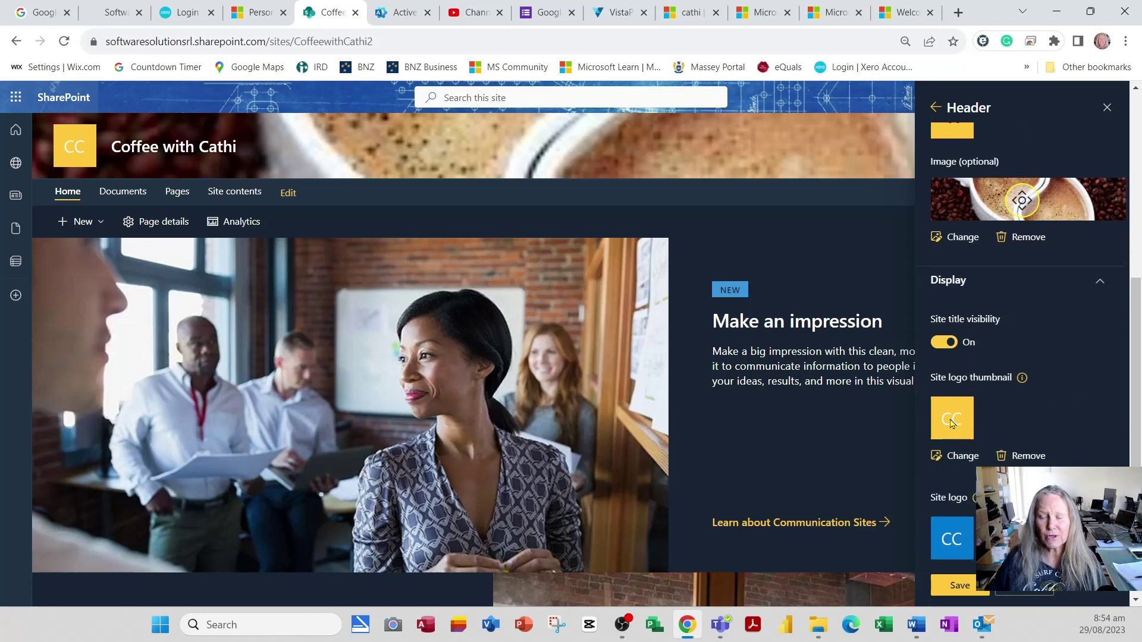
{"action": "left_click", "coordinate": [960, 457]}
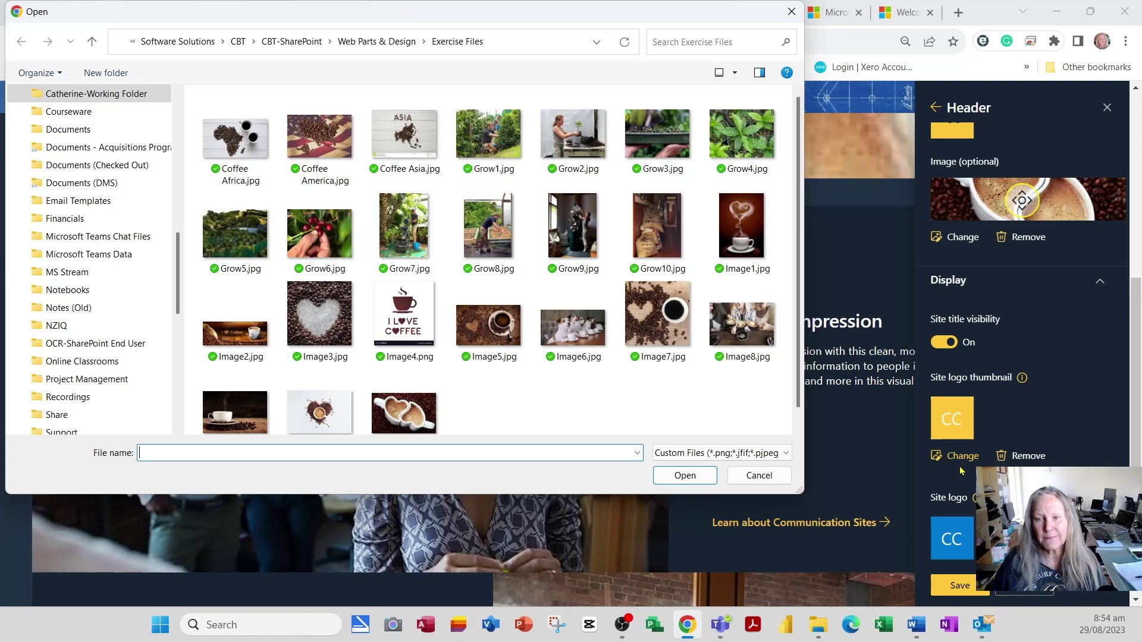
{"action": "scroll", "coordinate": [642, 372], "scroll_direction": "down", "scroll_amount": 1}
{"action": "left_click", "coordinate": [340, 417]}
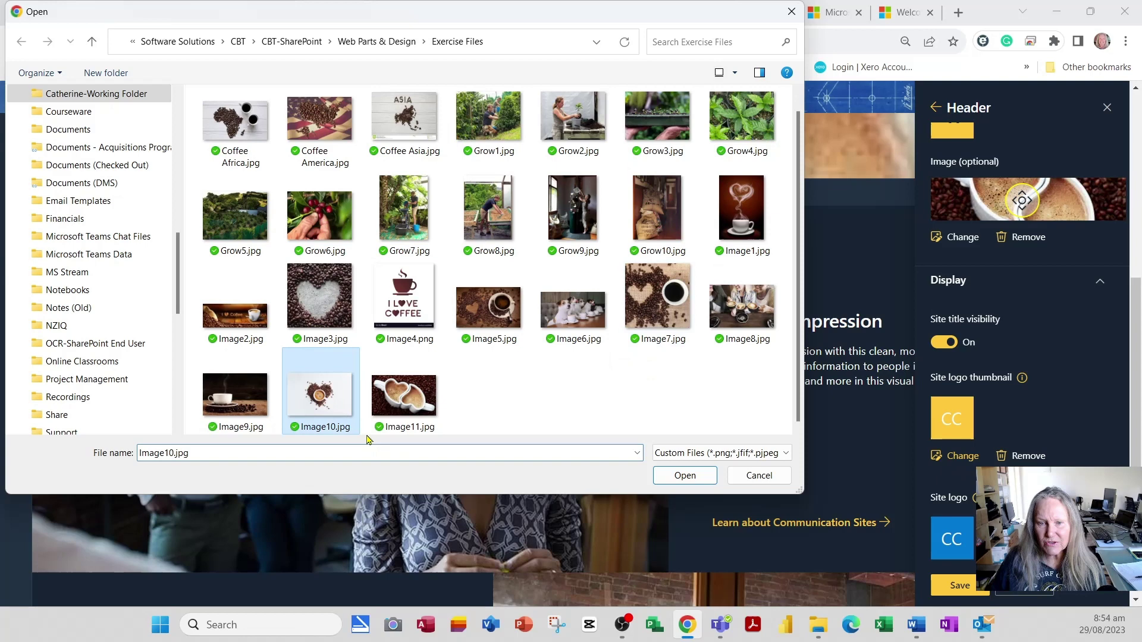
{"action": "left_click", "coordinate": [690, 479]}
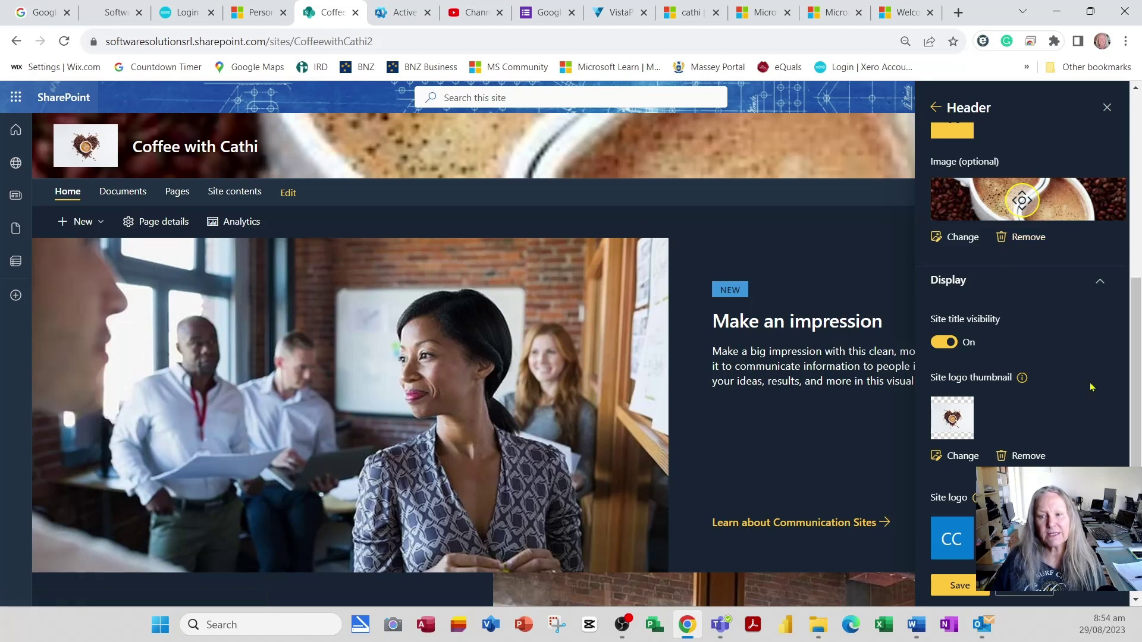
Set the heart-shaped coffee picture as the full site logo
{"action": "scroll", "coordinate": [1081, 390], "scroll_direction": "down", "scroll_amount": 2}
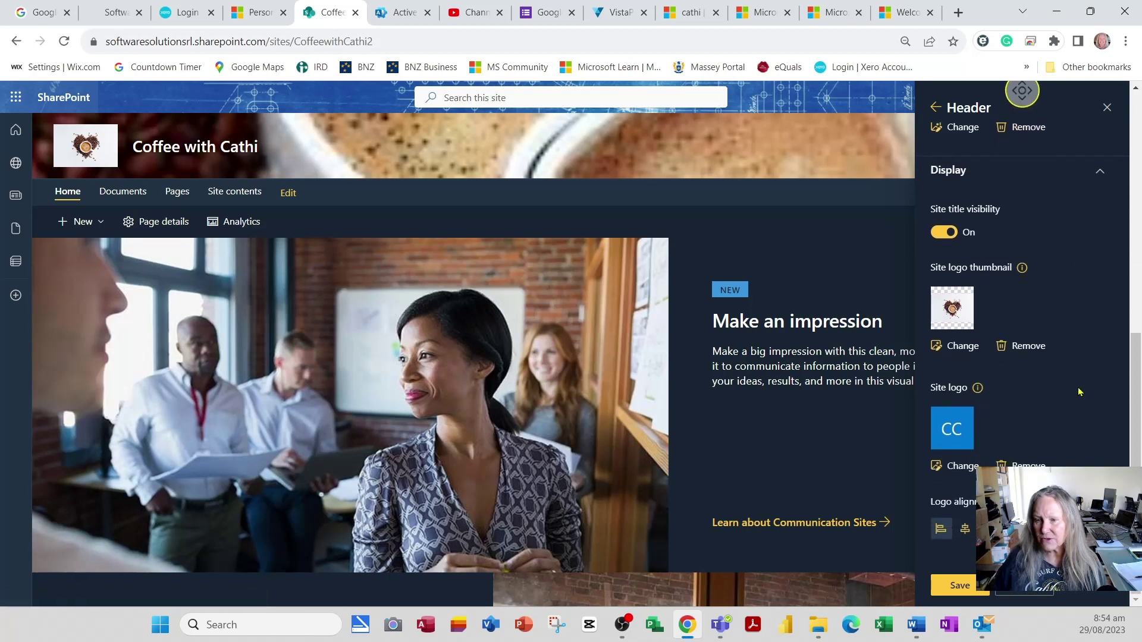
{"action": "left_click", "coordinate": [962, 467]}
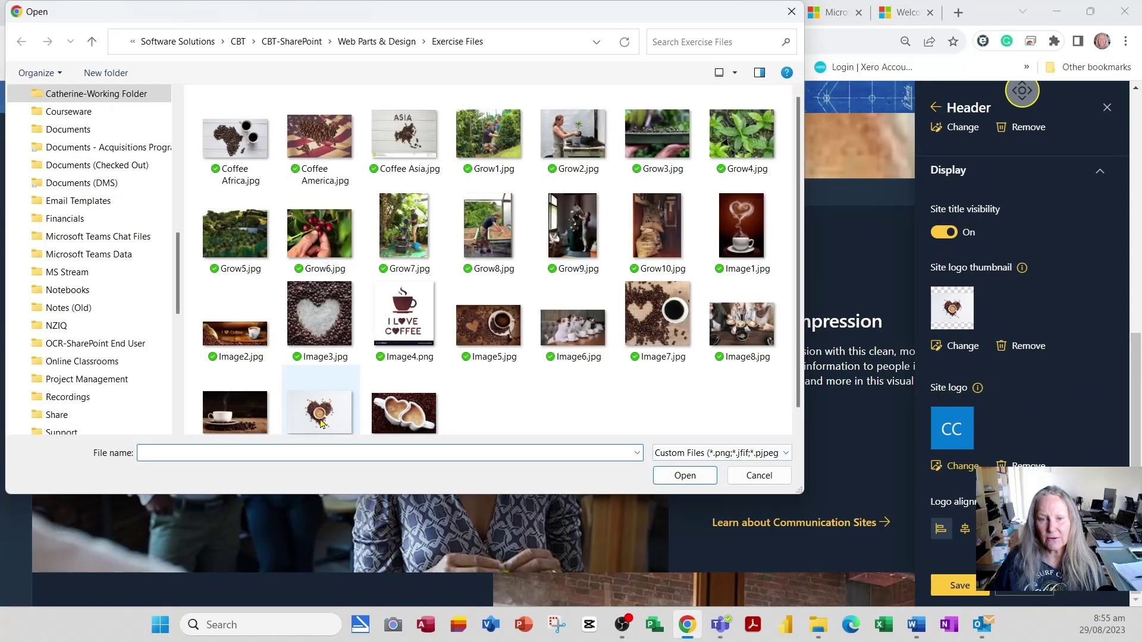
{"action": "double_click", "coordinate": [321, 423]}
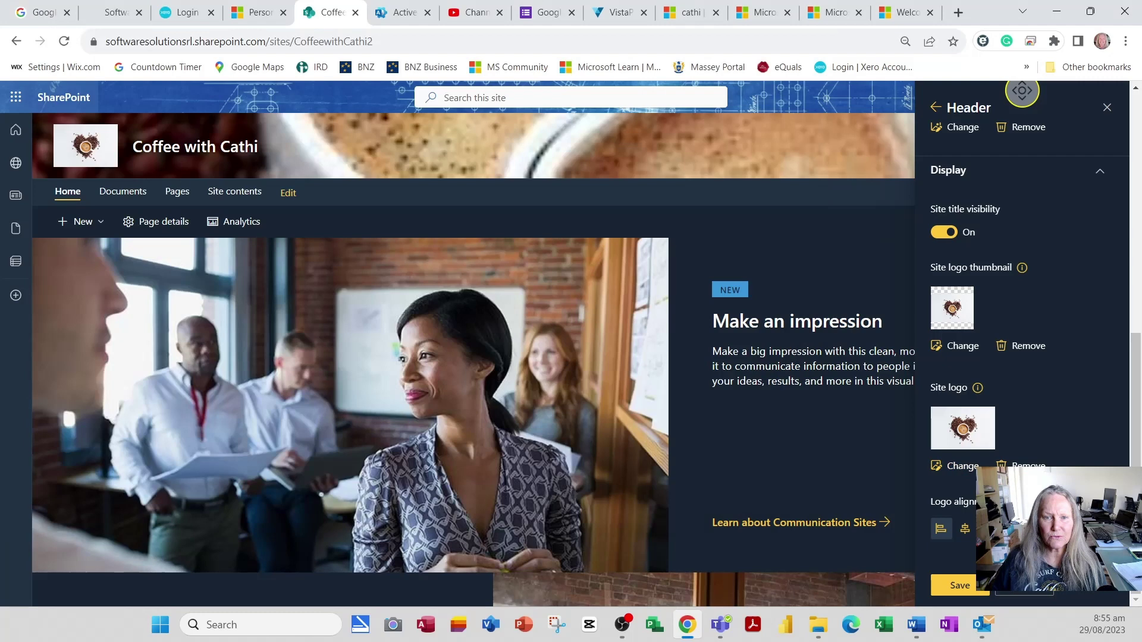
Keep the logo alignment left and save the header settings
{"action": "left_click", "coordinate": [965, 528]}
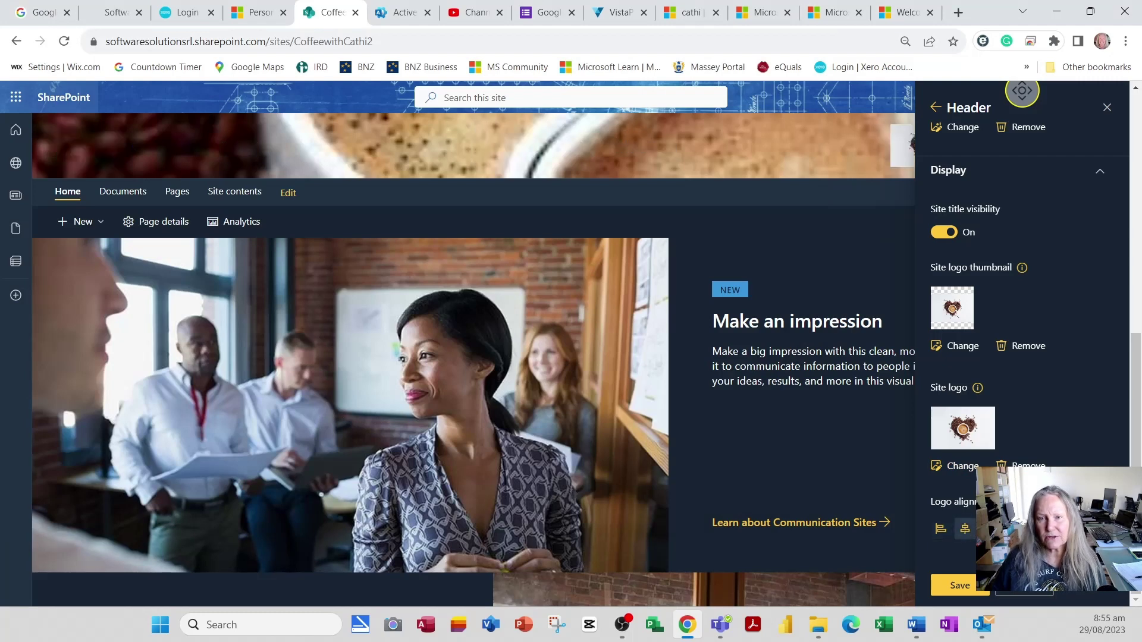
{"action": "left_click", "coordinate": [941, 529]}
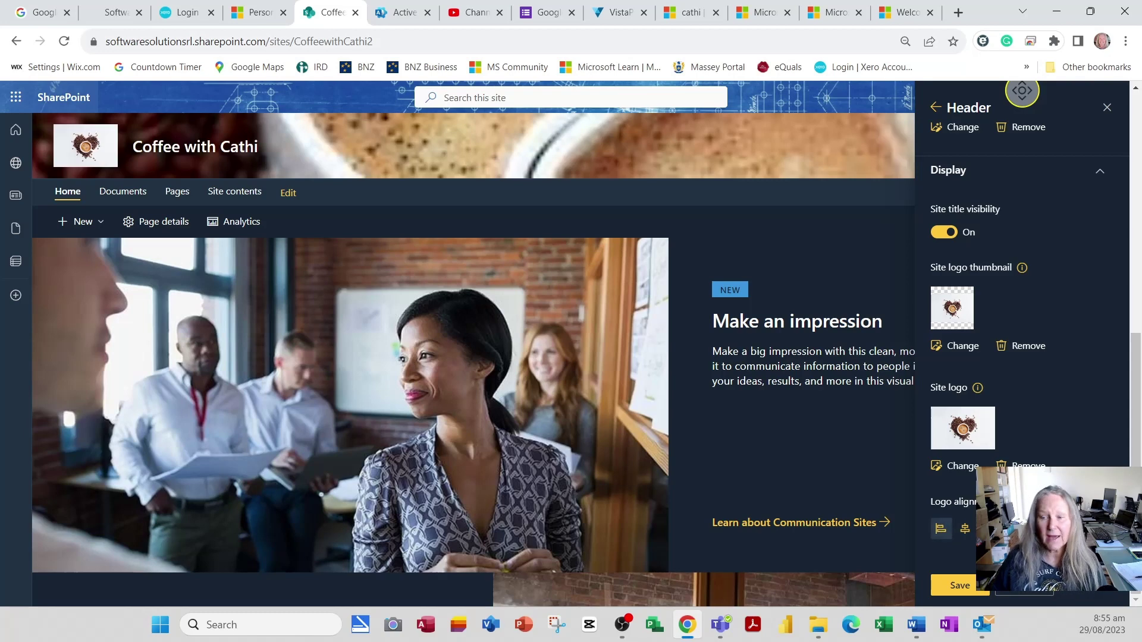
{"action": "left_click", "coordinate": [956, 587]}
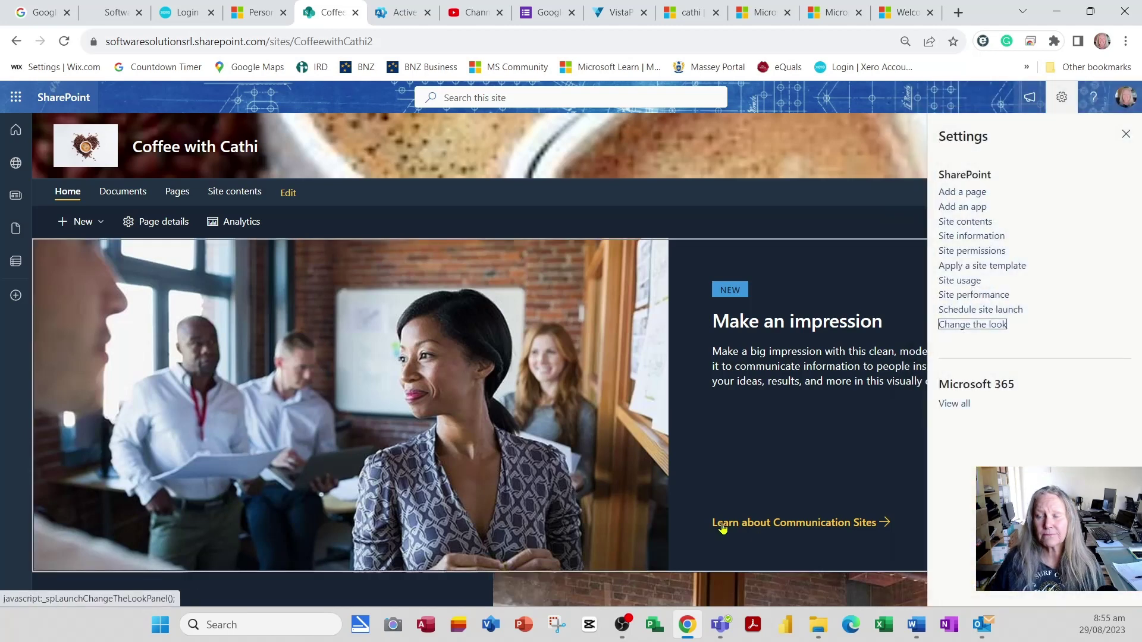
Go from the settings gear through Change the look to the Footer settings
{"action": "left_click", "coordinate": [1125, 134]}
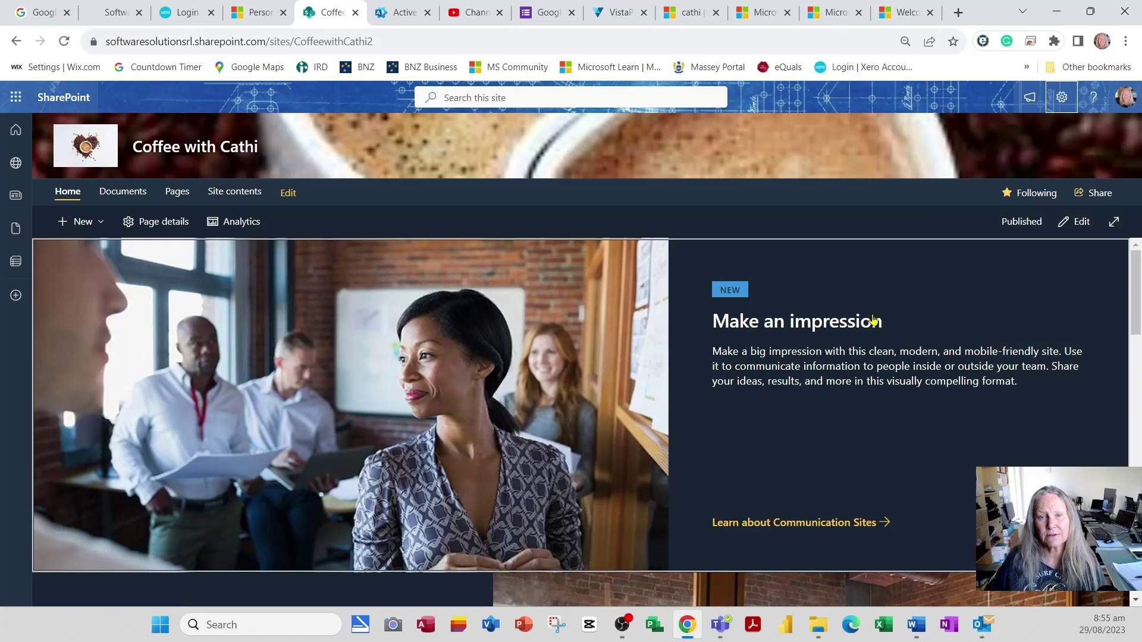
{"action": "left_click", "coordinate": [1061, 98]}
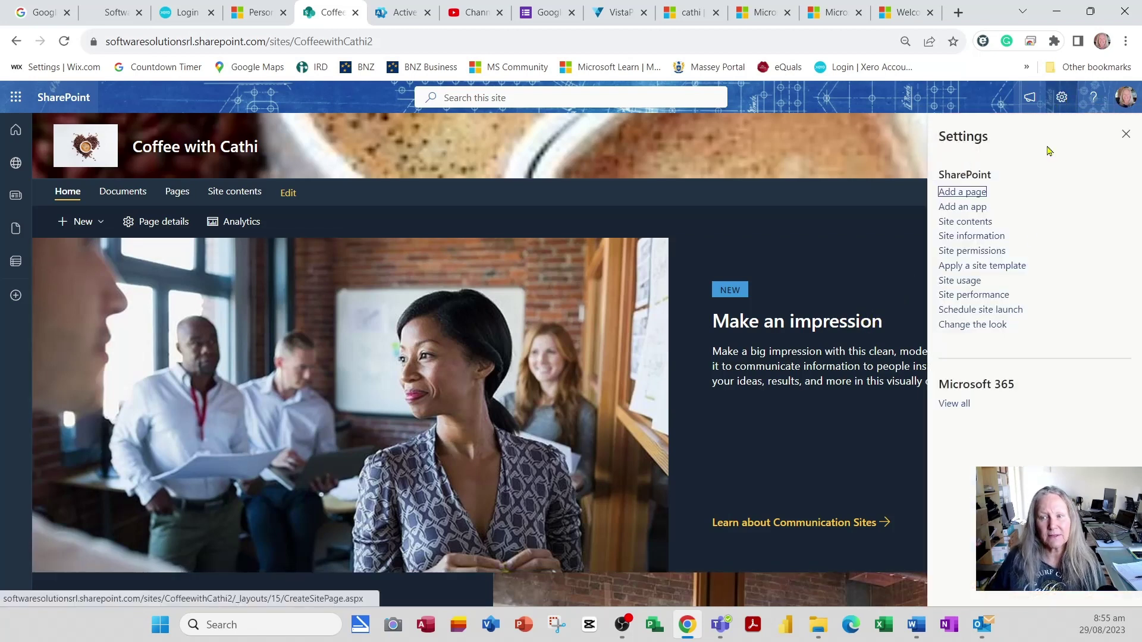
{"action": "left_click", "coordinate": [992, 324]}
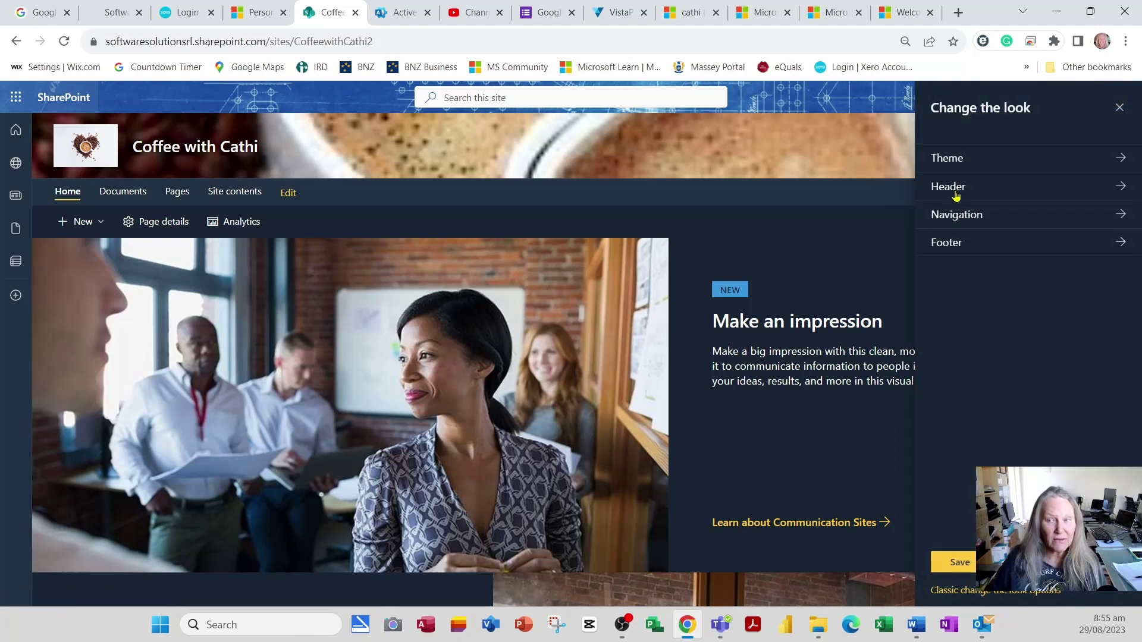
{"action": "left_click", "coordinate": [958, 244]}
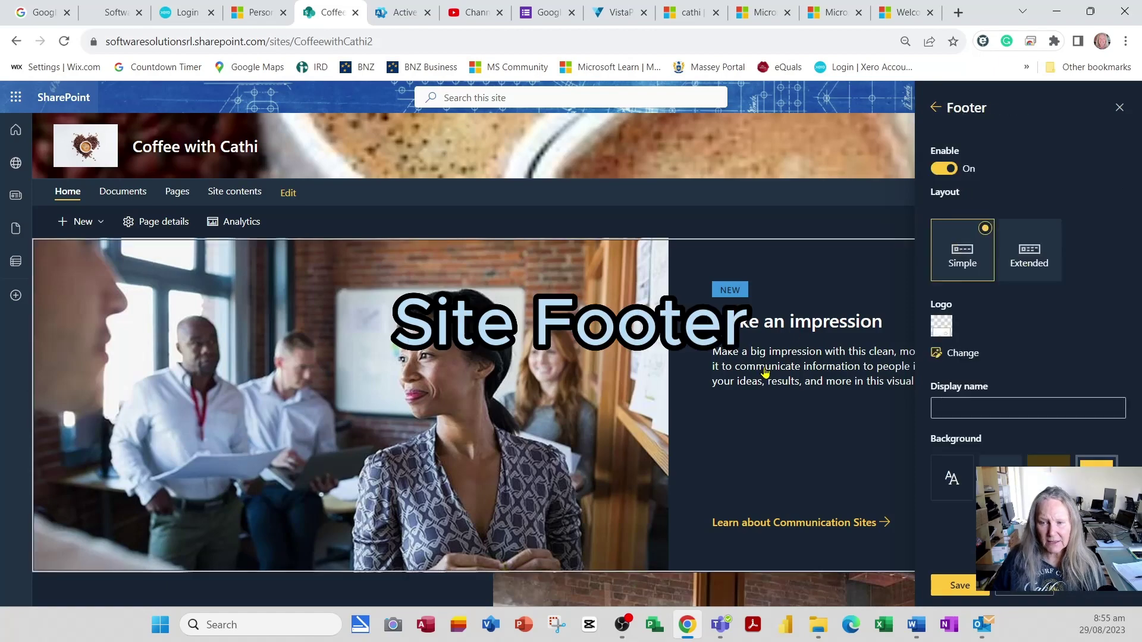
Set the footer background to bright yellow after trying the other swatches
{"action": "scroll", "coordinate": [766, 374], "scroll_direction": "down", "scroll_amount": 5}
{"action": "scroll", "coordinate": [765, 374], "scroll_direction": "down", "scroll_amount": 6}
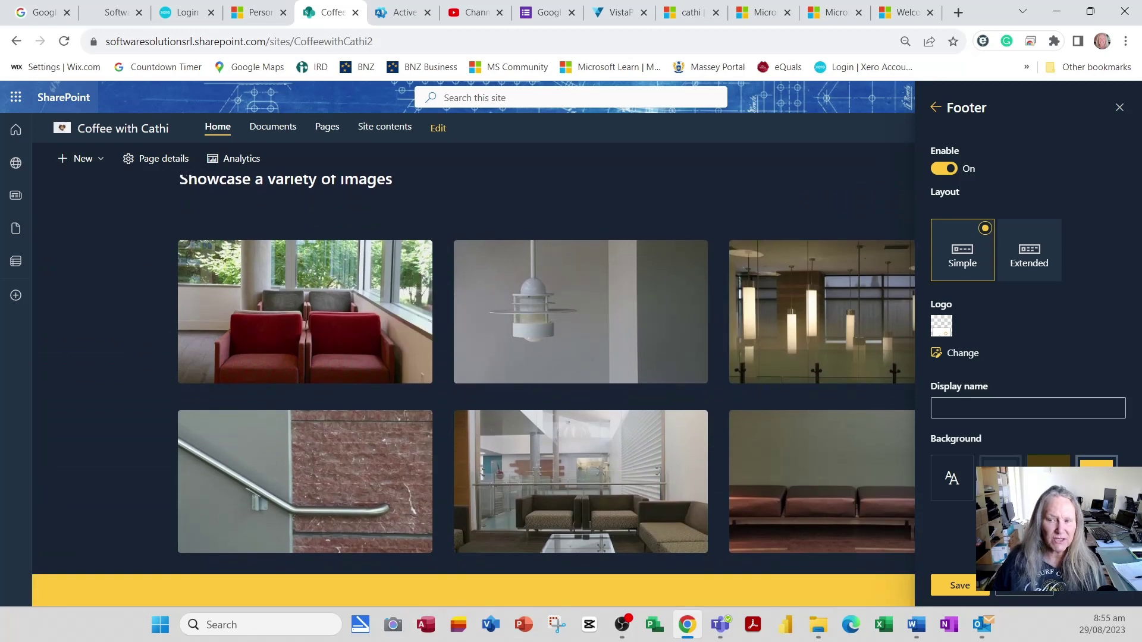
{"action": "left_click", "coordinate": [1048, 461]}
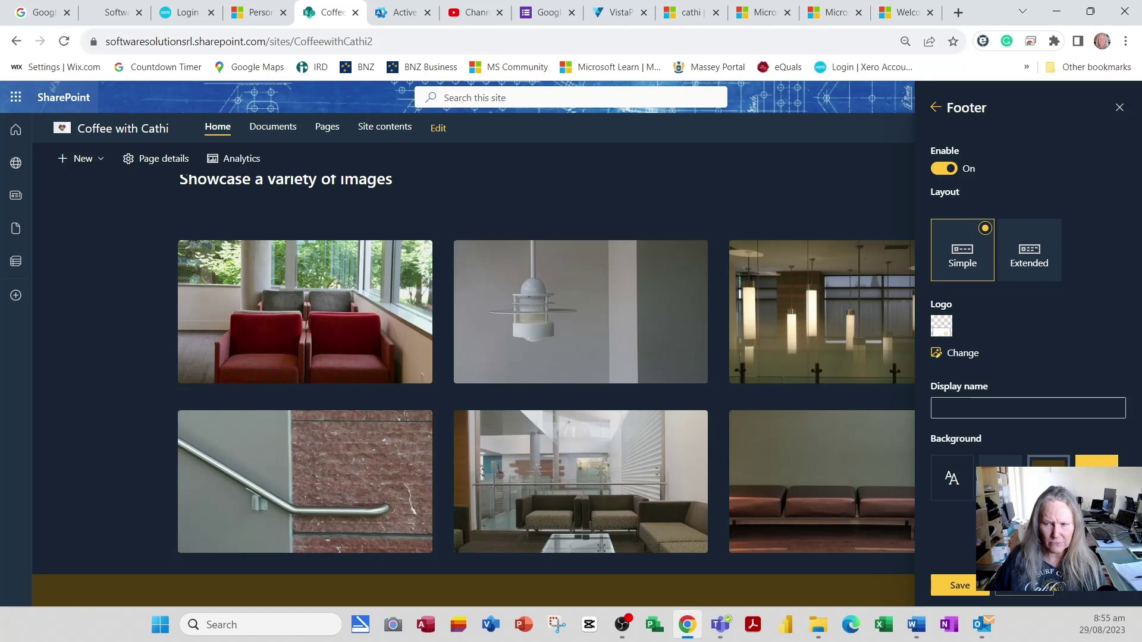
{"action": "left_click", "coordinate": [1096, 462]}
{"action": "left_click", "coordinate": [1000, 462]}
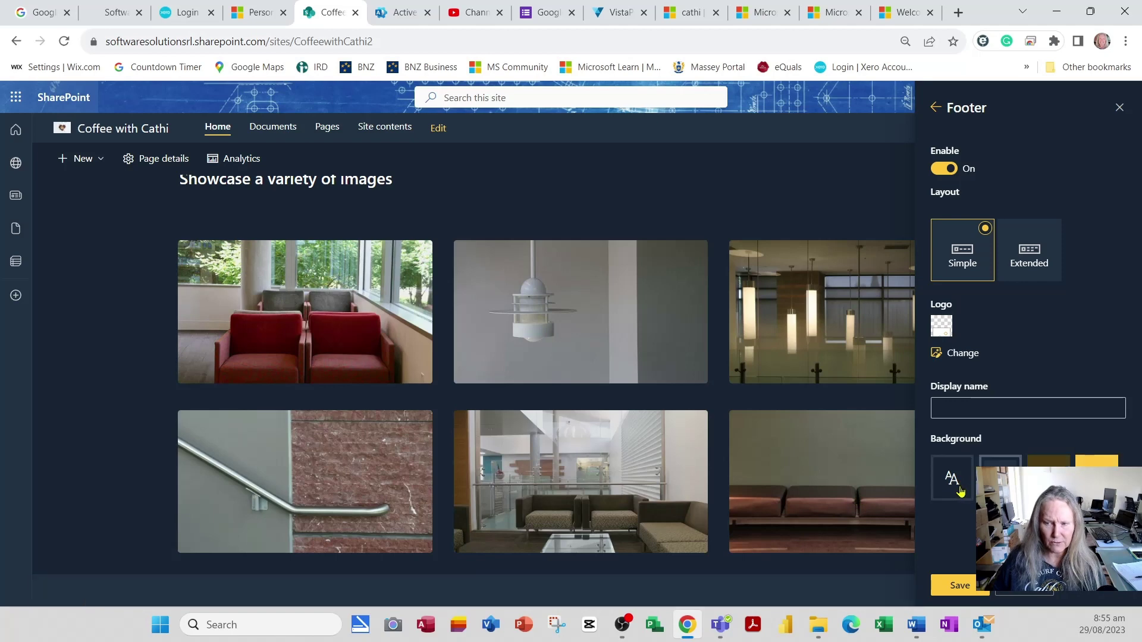
{"action": "left_click", "coordinate": [957, 490]}
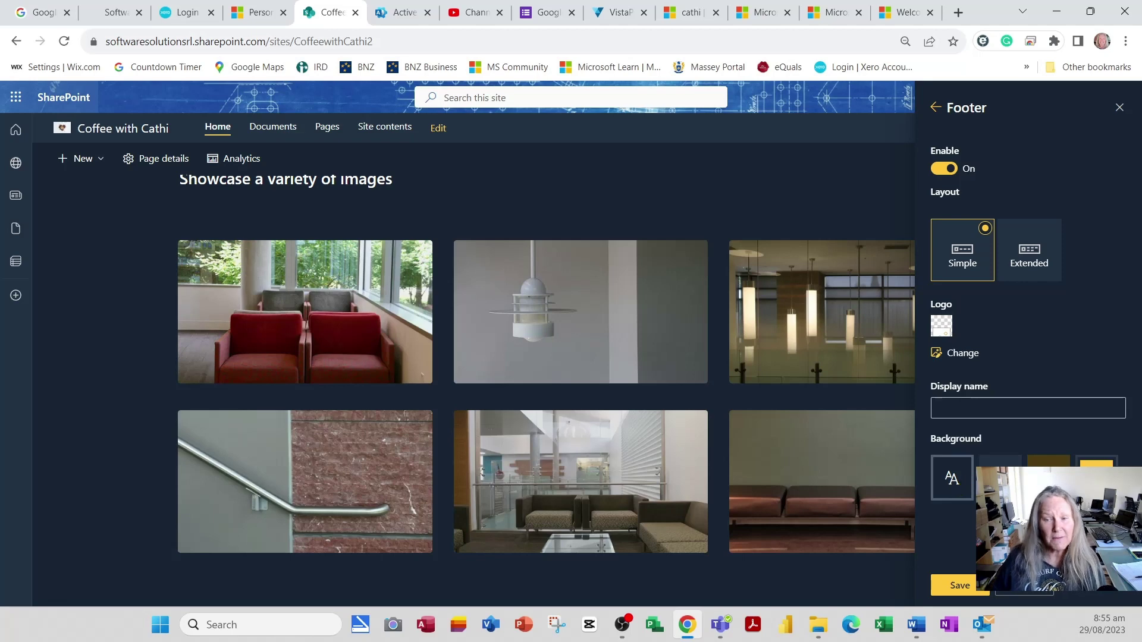
{"action": "left_click", "coordinate": [1096, 461]}
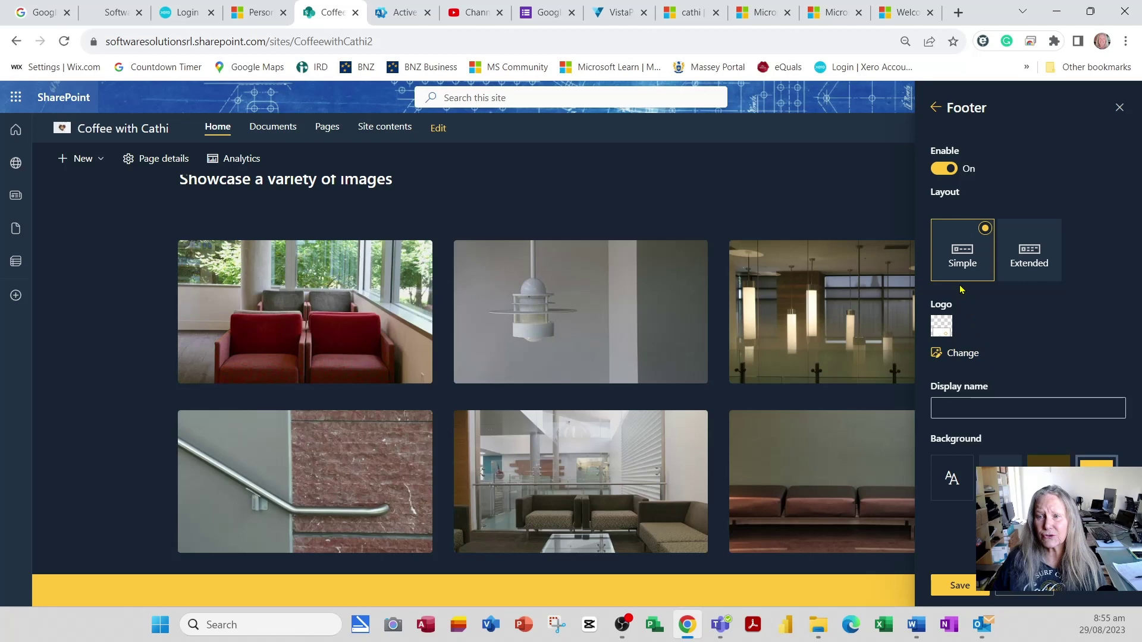
Keep the footer enabled and switch it to the Extended layout
{"action": "left_click", "coordinate": [941, 172]}
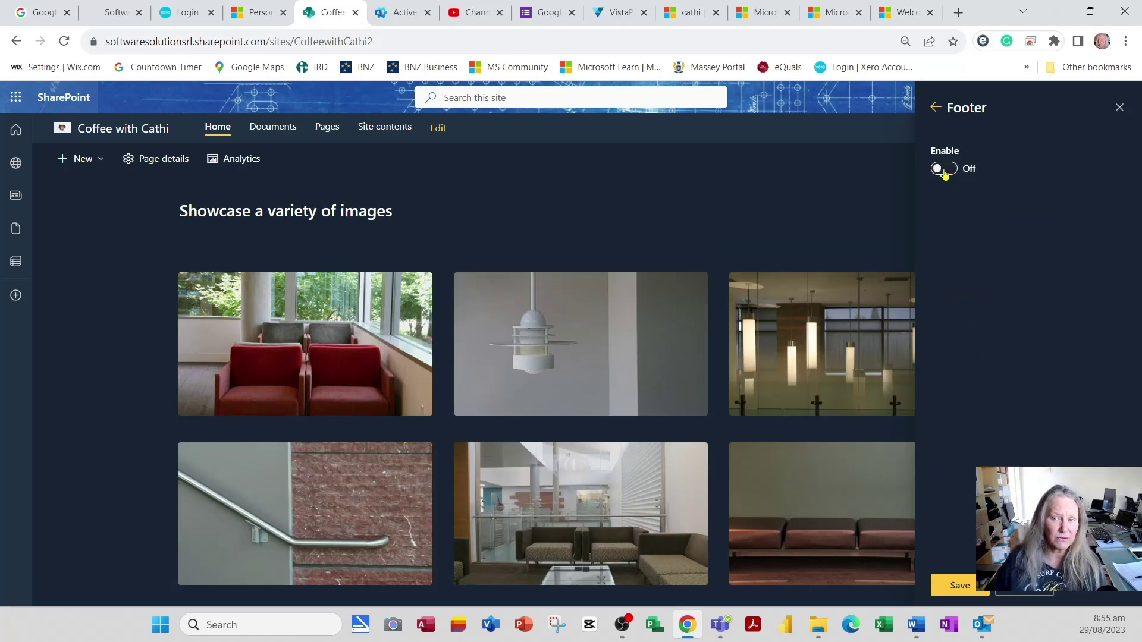
{"action": "left_click", "coordinate": [948, 169]}
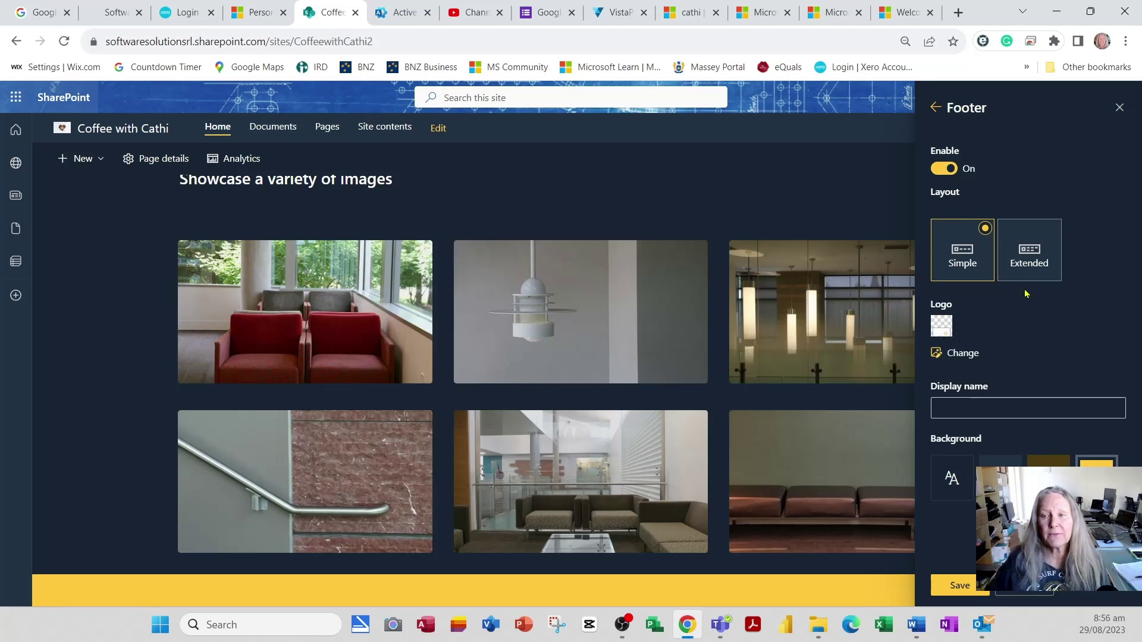
{"action": "left_click", "coordinate": [1025, 255]}
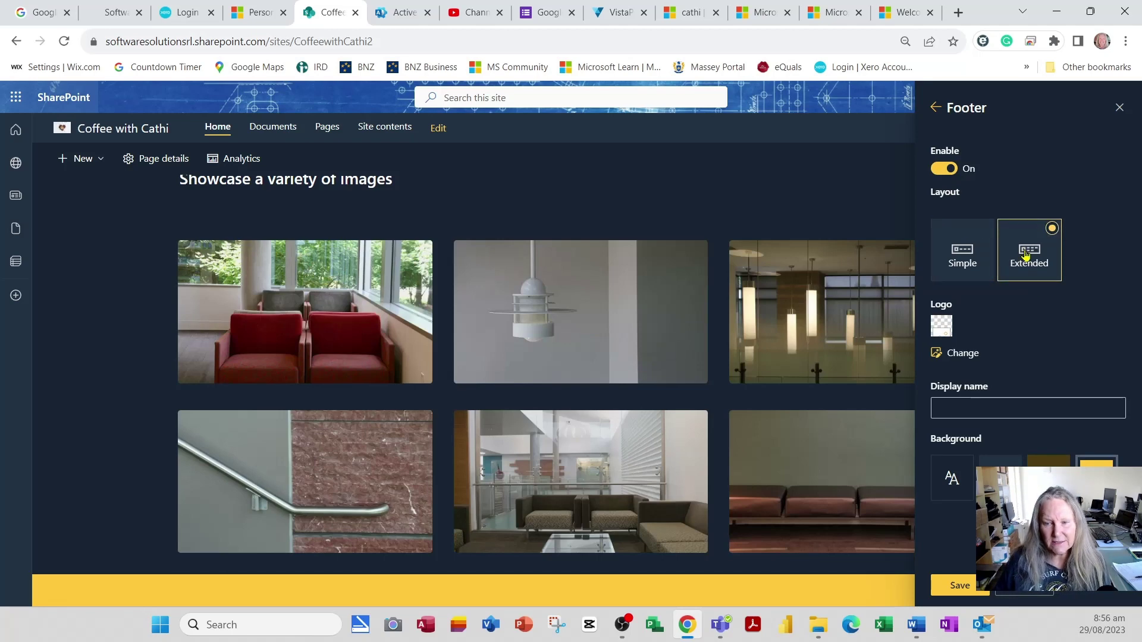
{"action": "left_click", "coordinate": [969, 256]}
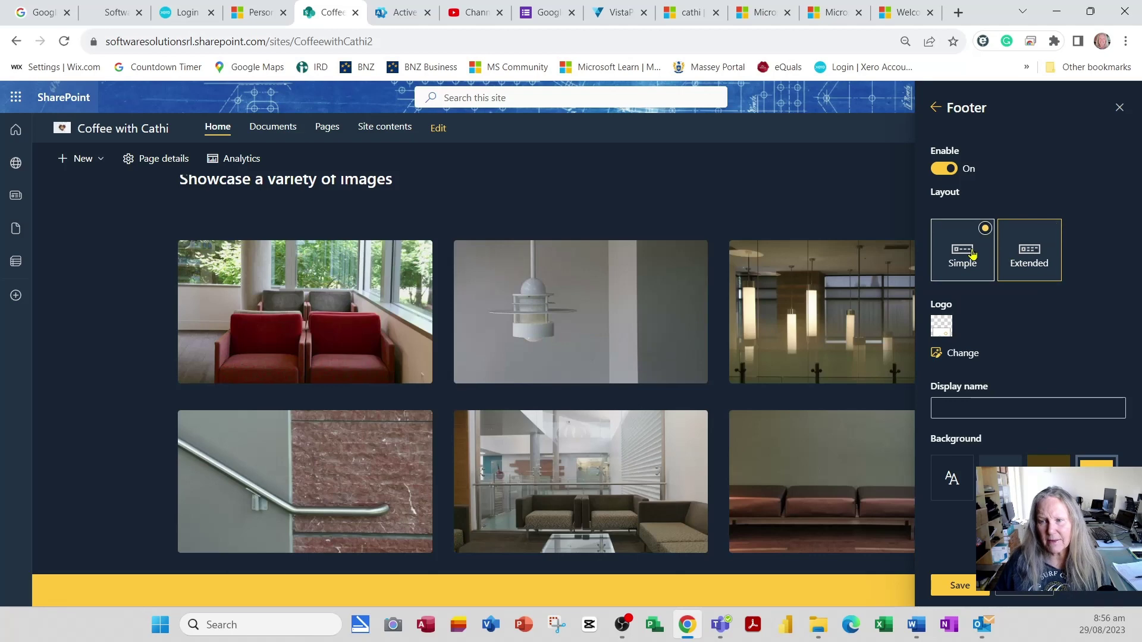
{"action": "left_click", "coordinate": [1025, 256]}
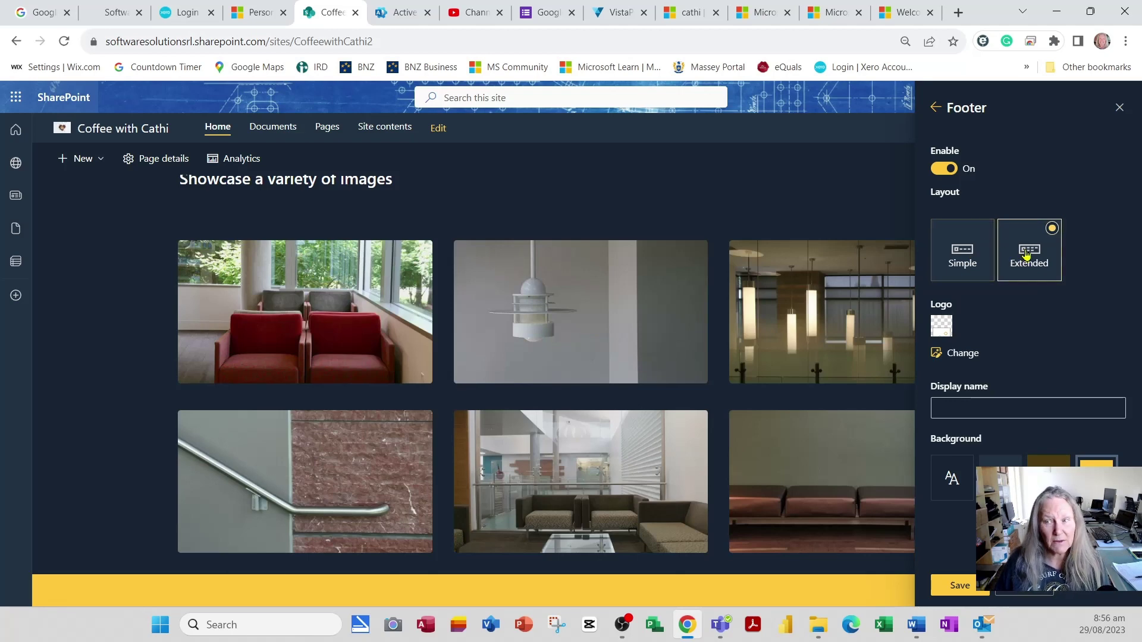
Make Image10.jpg the footer logo, replacing the briefly chosen Image11.jpg
{"action": "left_click", "coordinate": [958, 353]}
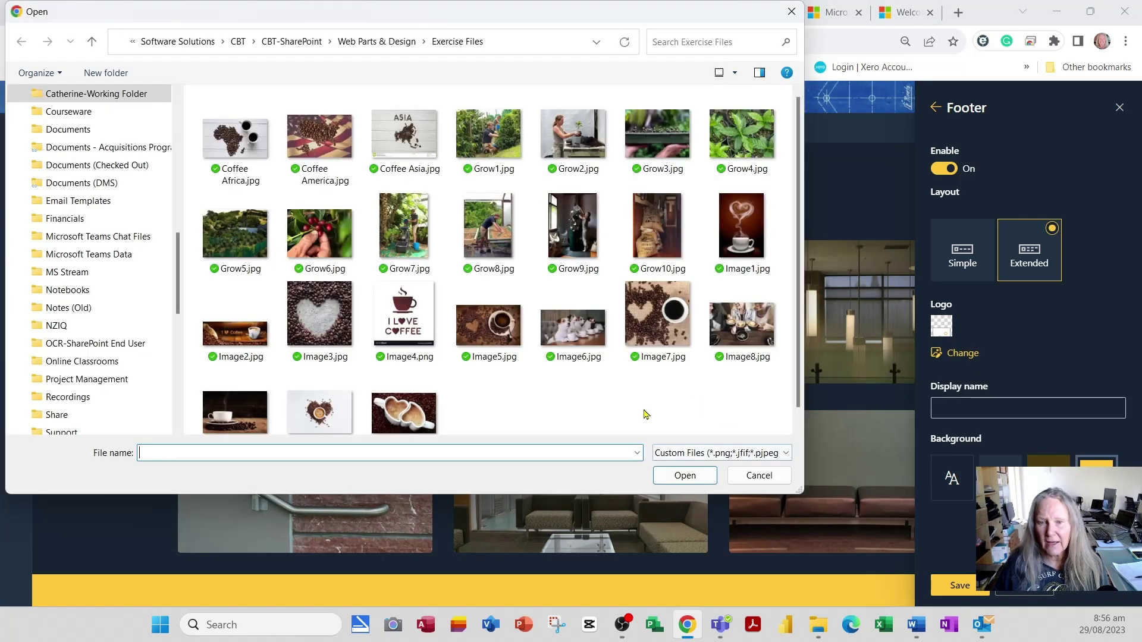
{"action": "scroll", "coordinate": [628, 403], "scroll_direction": "down", "scroll_amount": 1}
{"action": "left_click", "coordinate": [398, 410]}
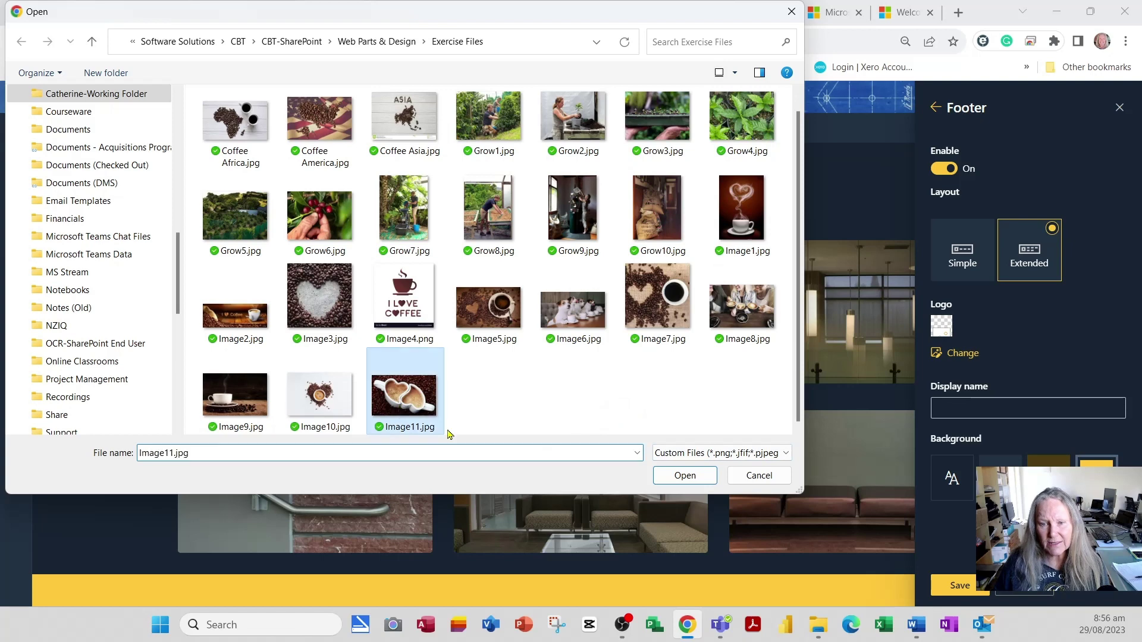
{"action": "left_click", "coordinate": [693, 477]}
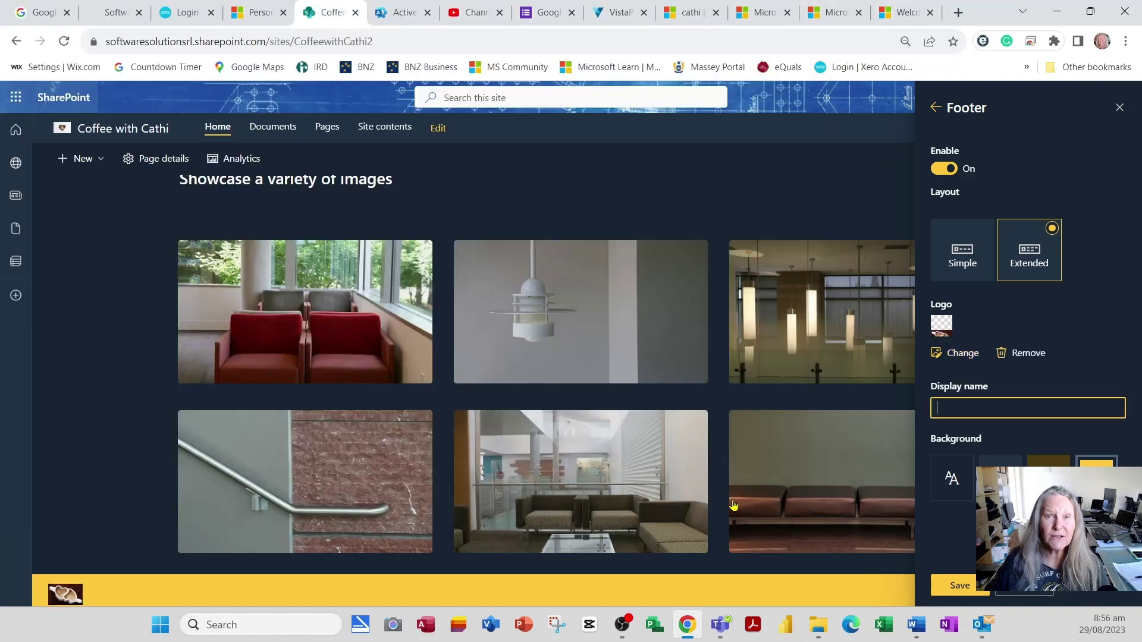
{"action": "left_click", "coordinate": [966, 354]}
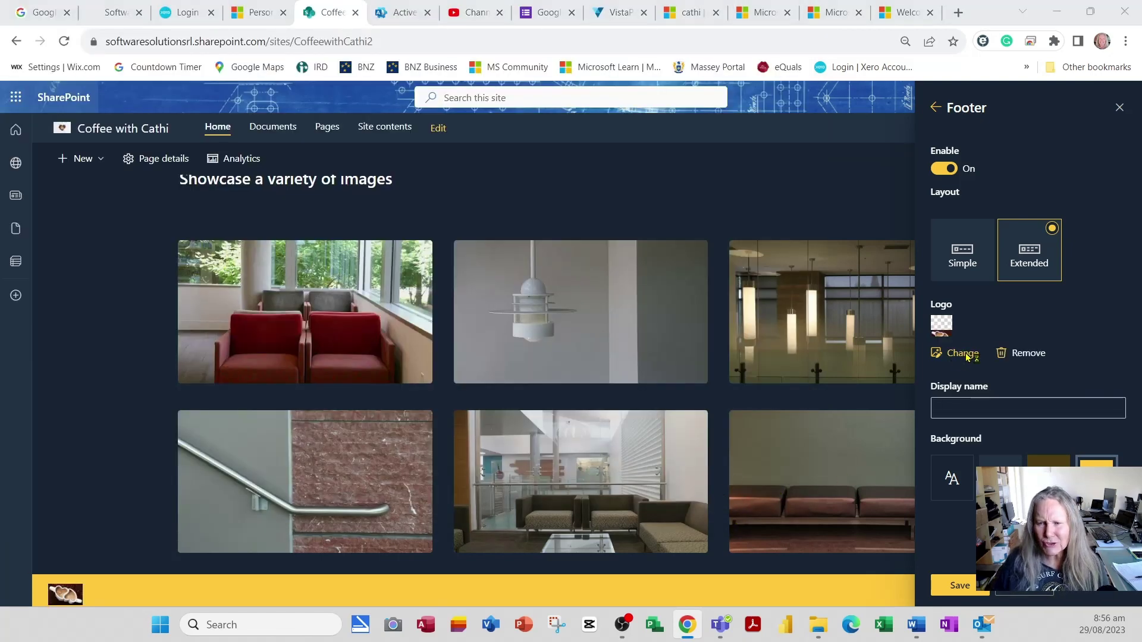
{"action": "left_click", "coordinate": [285, 432]}
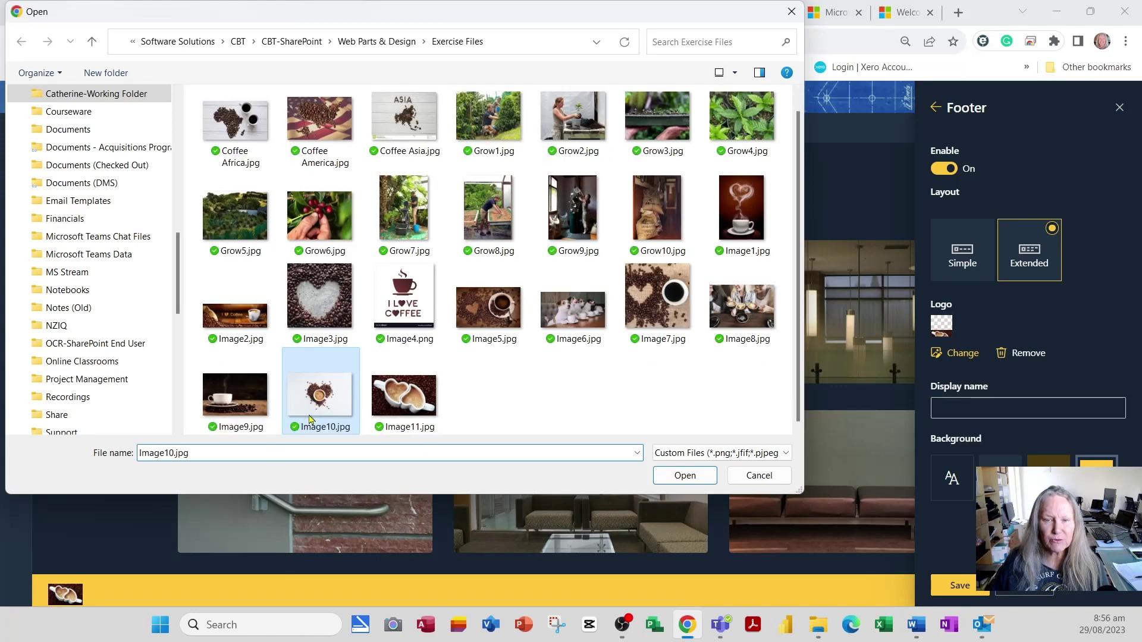
{"action": "left_click", "coordinate": [685, 475]}
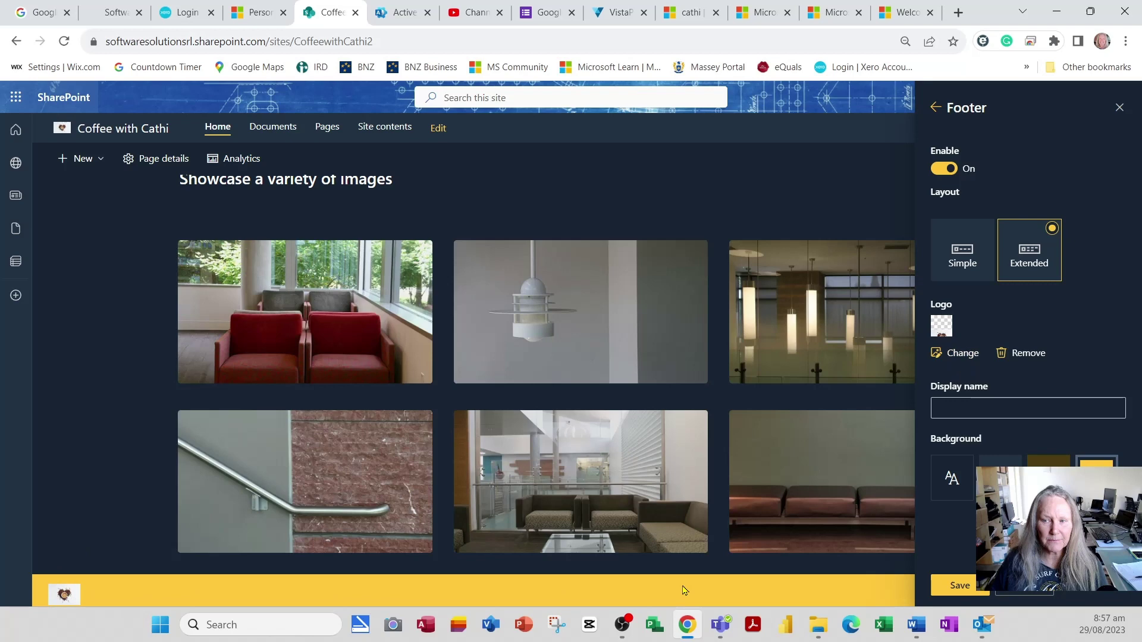
Insert a © copyright symbol from the symbol picker into the footer Display name
{"action": "left_click", "coordinate": [967, 410]}
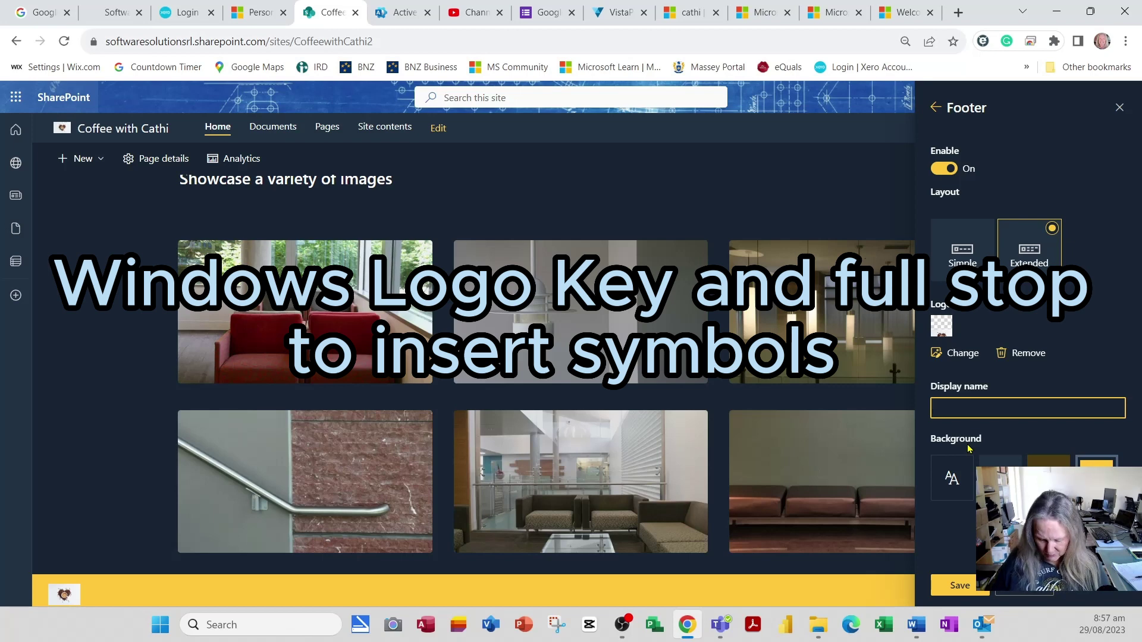
{"action": "key", "text": "super+period"}
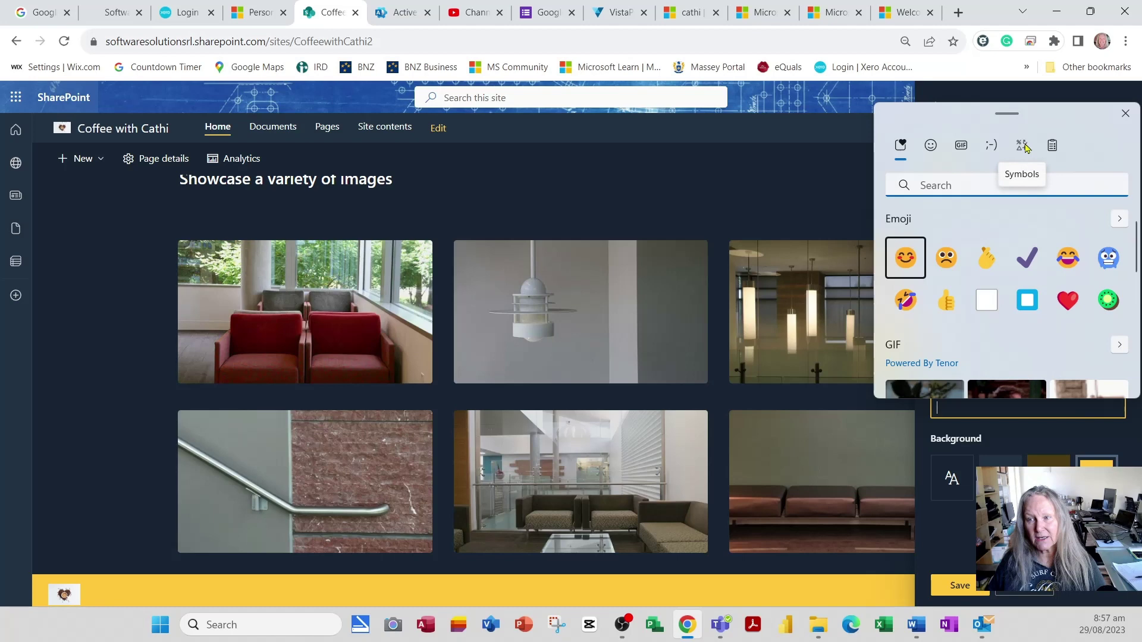
{"action": "left_click", "coordinate": [1024, 147]}
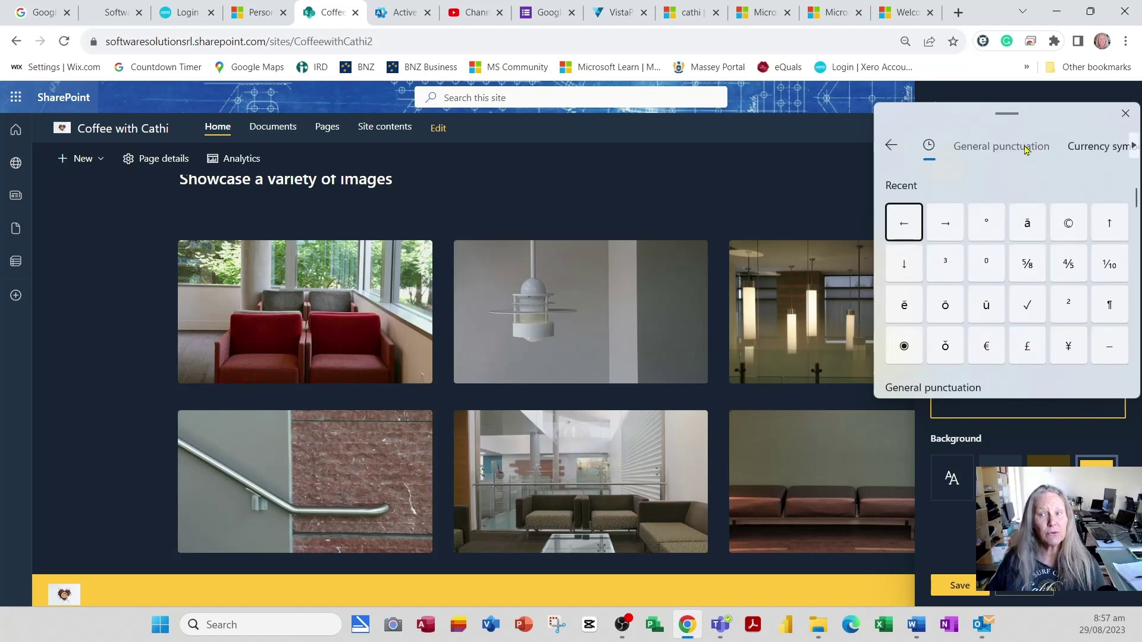
{"action": "left_click", "coordinate": [1073, 225]}
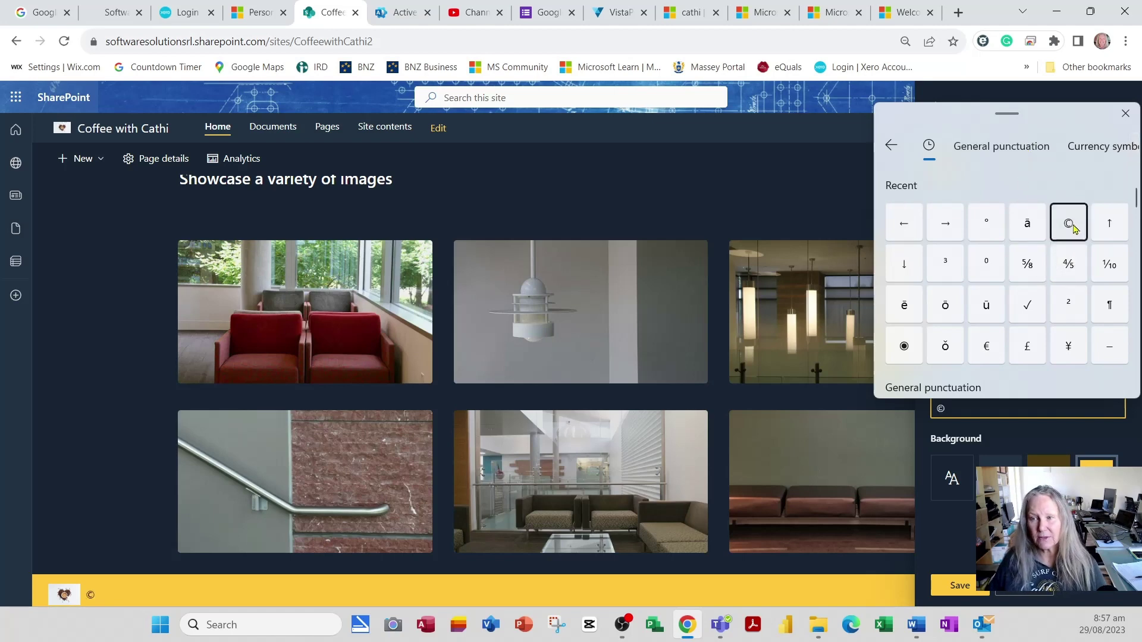
{"action": "left_click", "coordinate": [955, 411]}
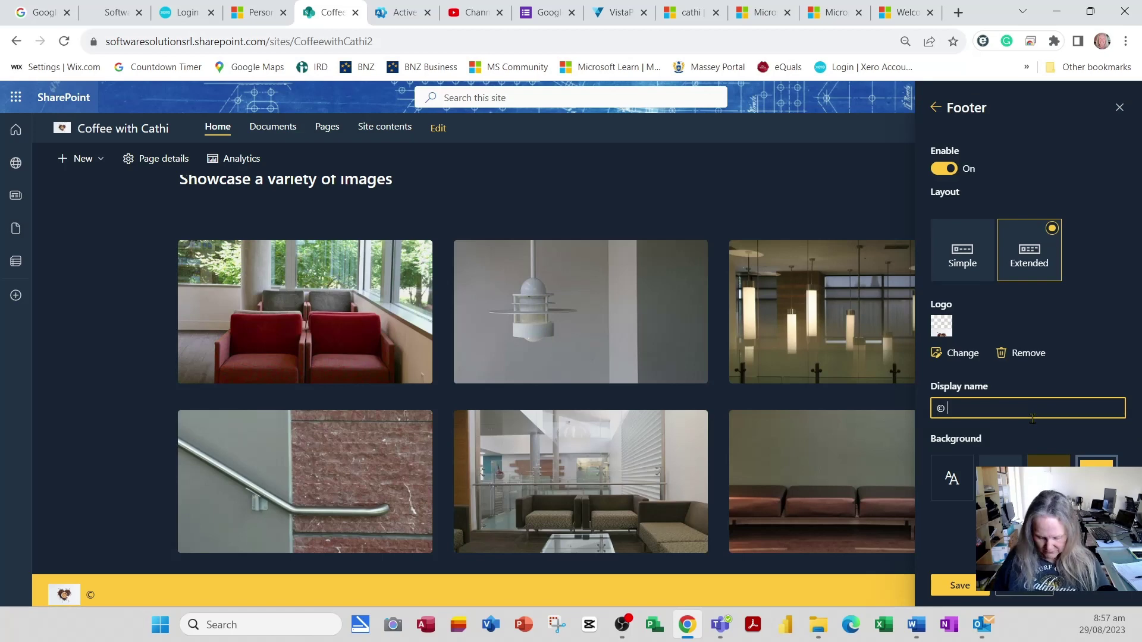
Complete the Display name as '© Coffee with Cathi. All Rights Reserved 2023.'
{"action": "type", "text": "Coffee with "}
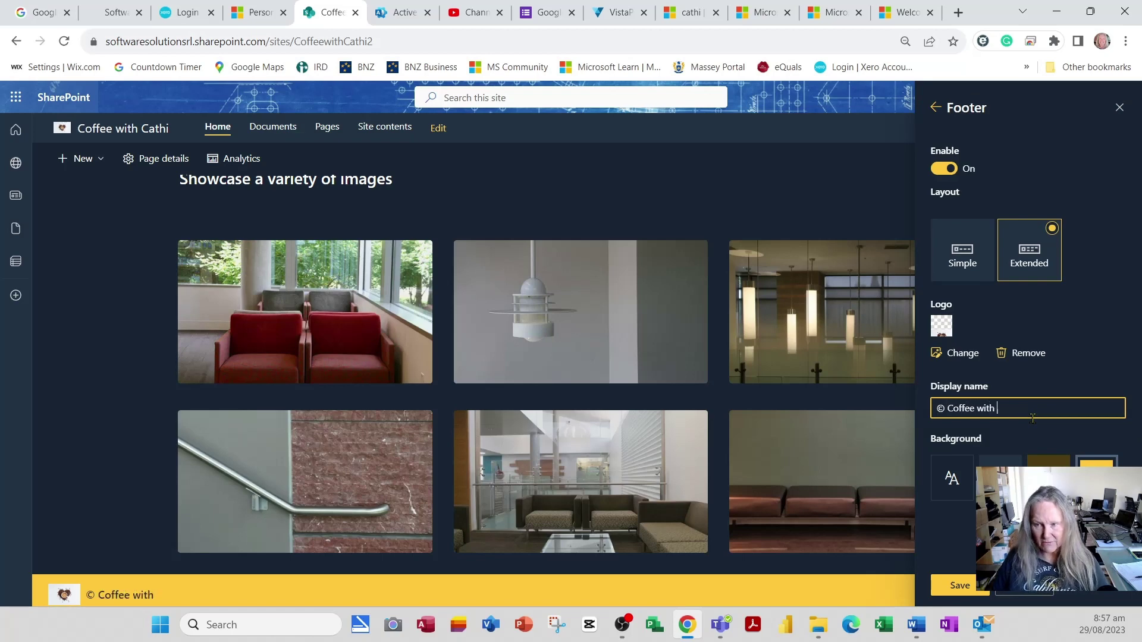
{"action": "type", "text": "Cathi. All Righ"}
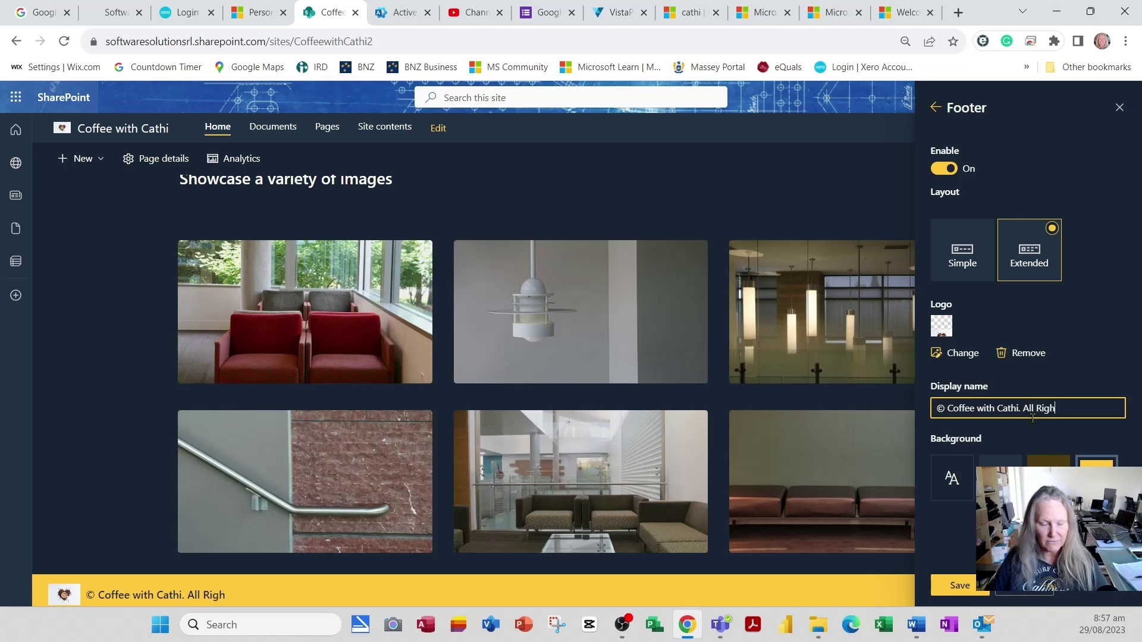
{"action": "type", "text": "ts Res"}
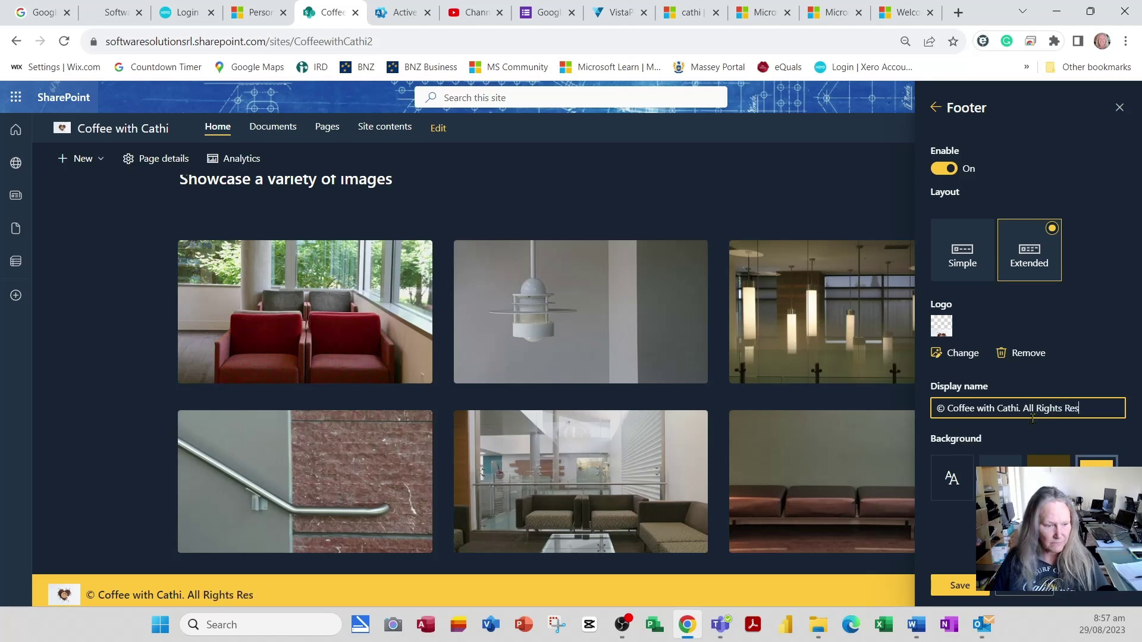
{"action": "type", "text": "erved 2023"}
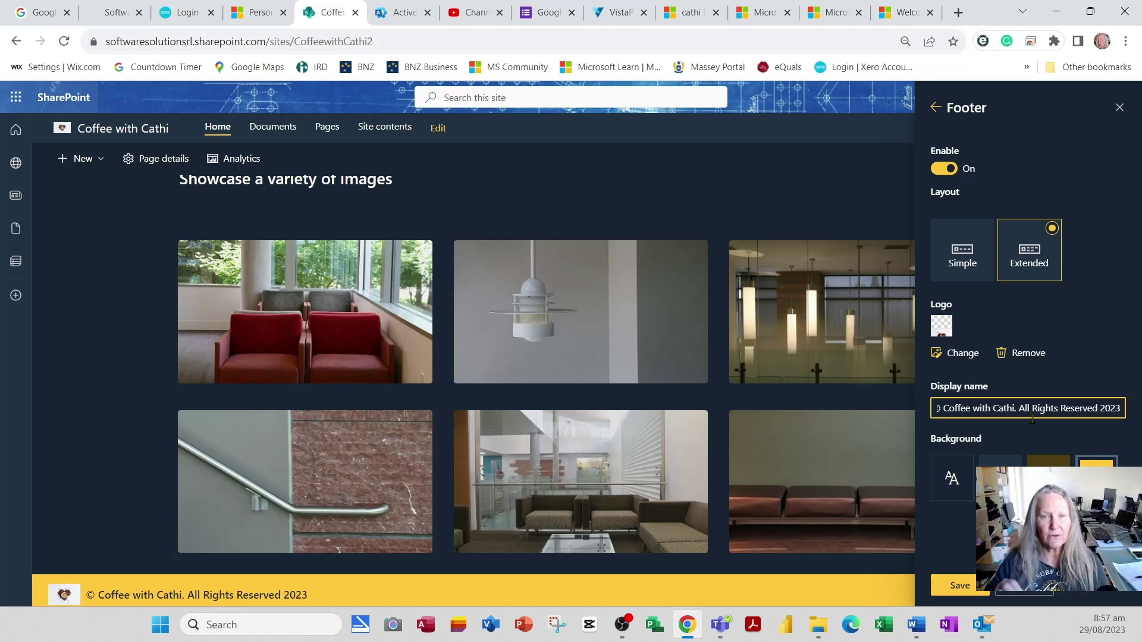
{"action": "type", "text": "."}
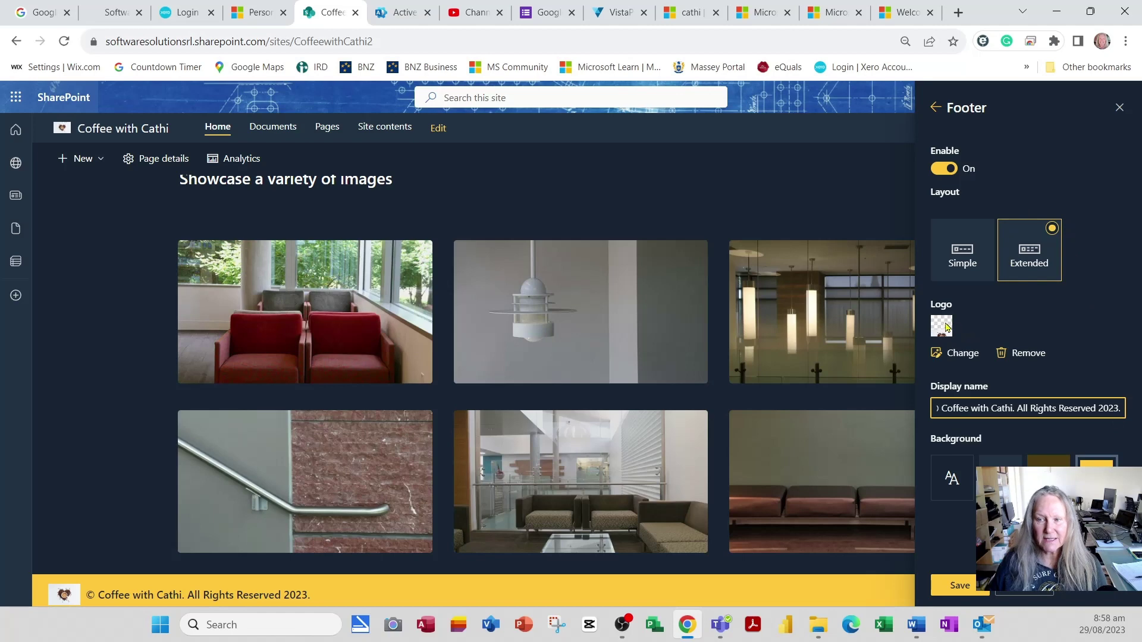
Save the new footer text, then reopen Change the look and save the look settings
{"action": "left_click", "coordinate": [950, 588]}
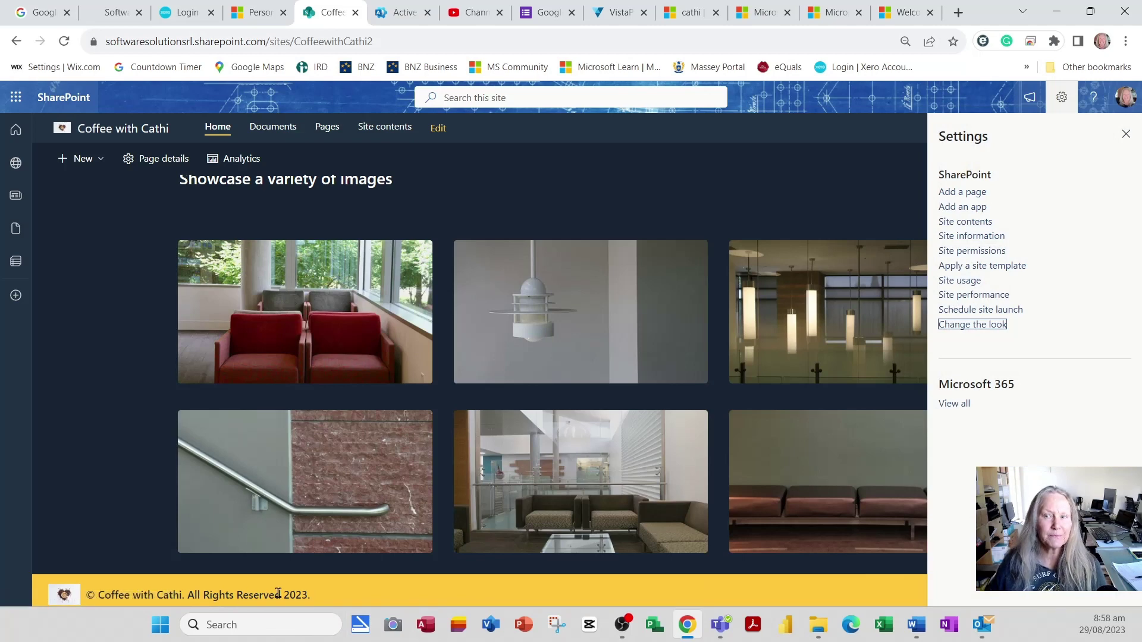
{"action": "scroll", "coordinate": [411, 523], "scroll_direction": "up", "scroll_amount": 5}
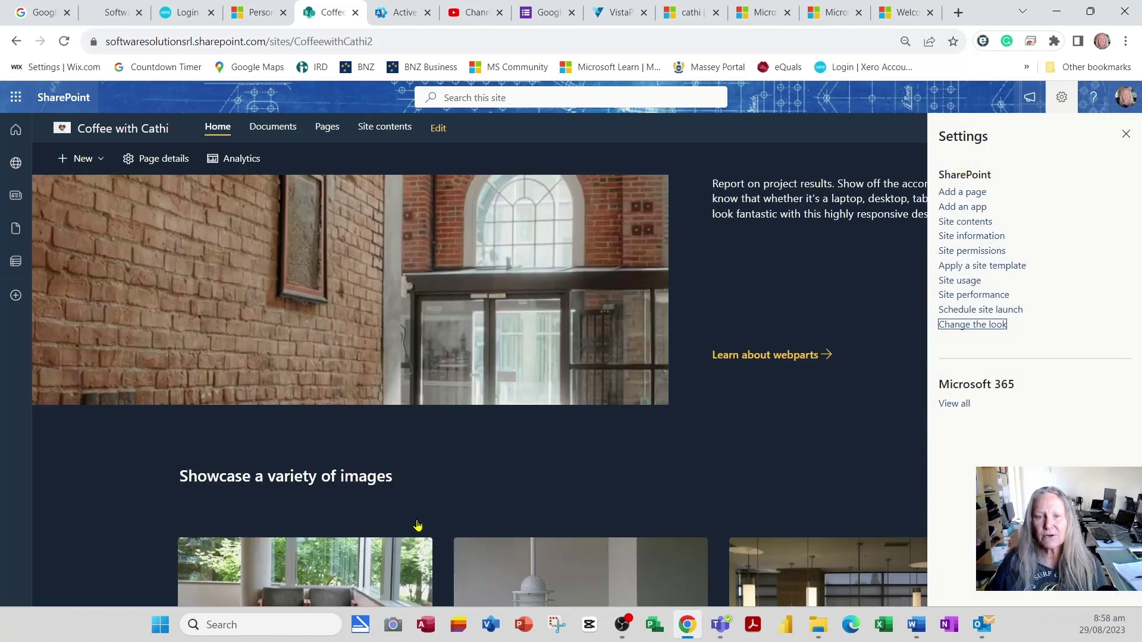
{"action": "scroll", "coordinate": [416, 525], "scroll_direction": "up", "scroll_amount": 10}
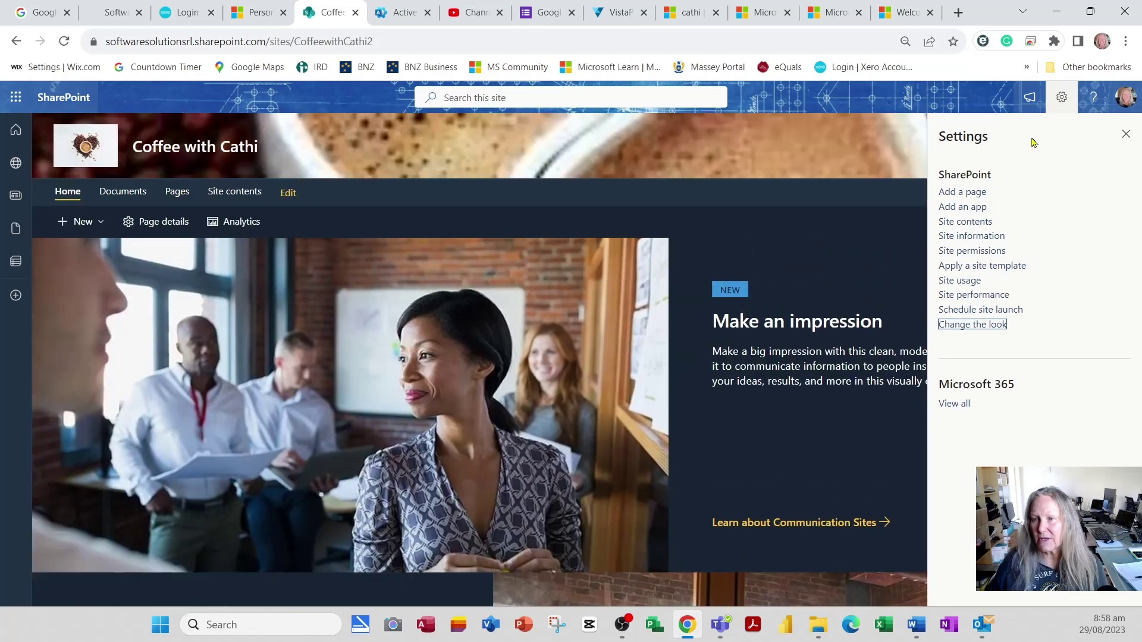
{"action": "left_click", "coordinate": [980, 328]}
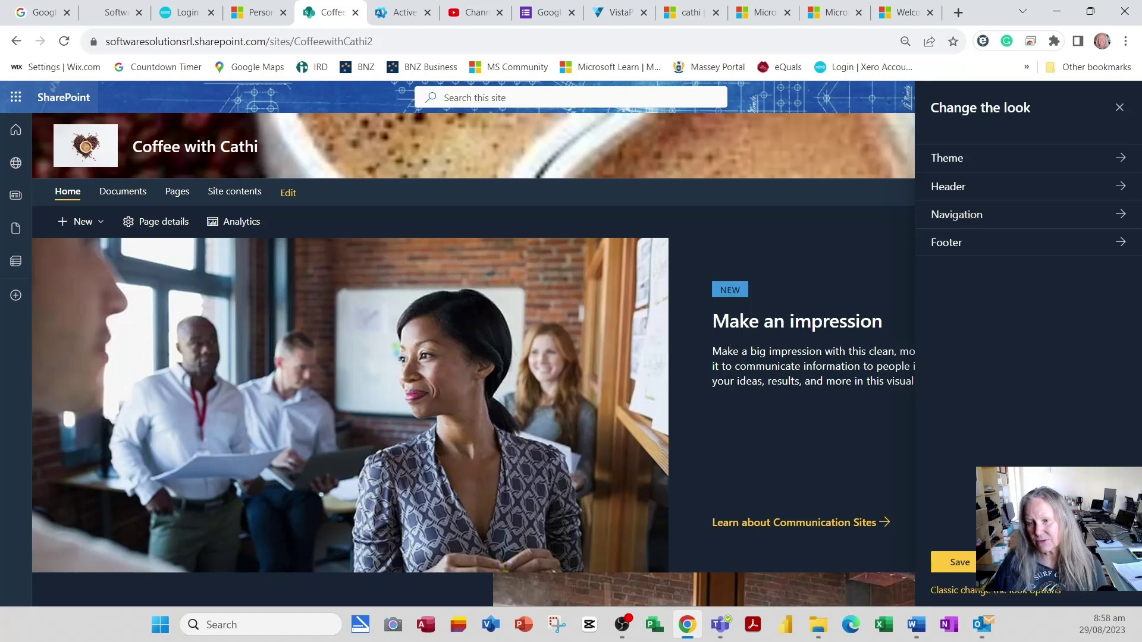
{"action": "left_click", "coordinate": [953, 562]}
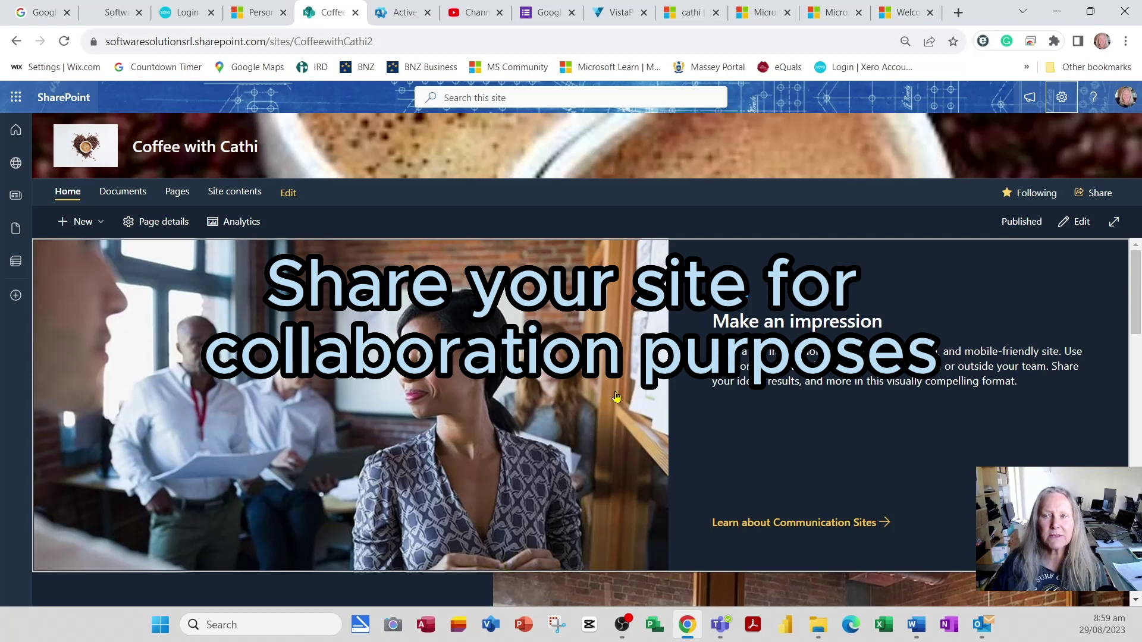
Go to Site permissions in Settings and open the Share site pane for Coffee with Cathi
{"action": "left_click", "coordinate": [1062, 99]}
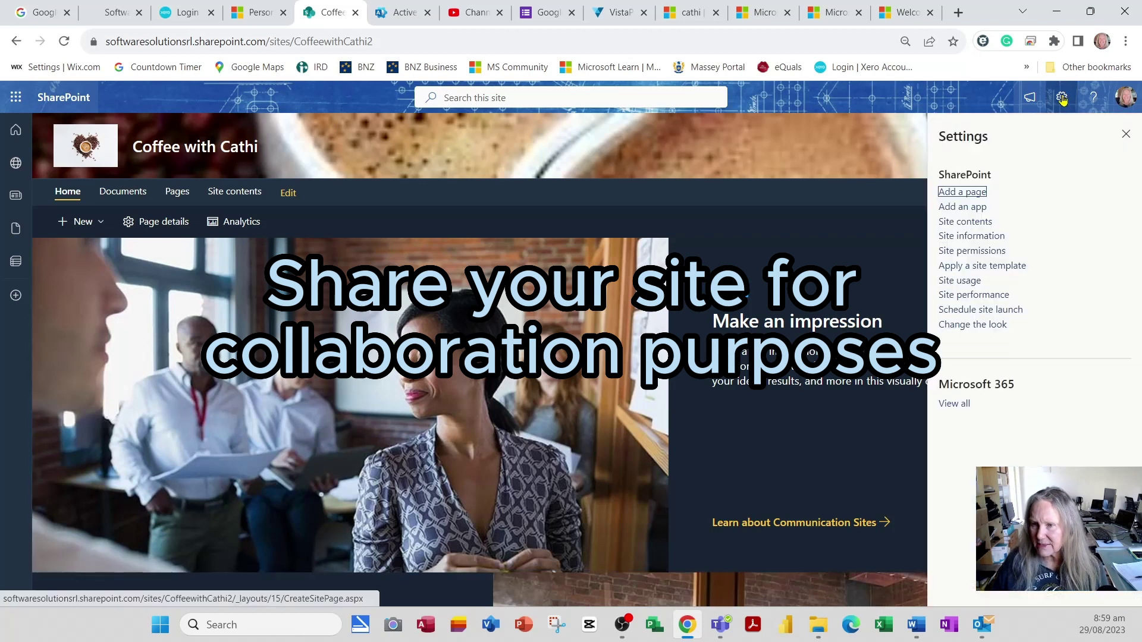
{"action": "left_click", "coordinate": [972, 253]}
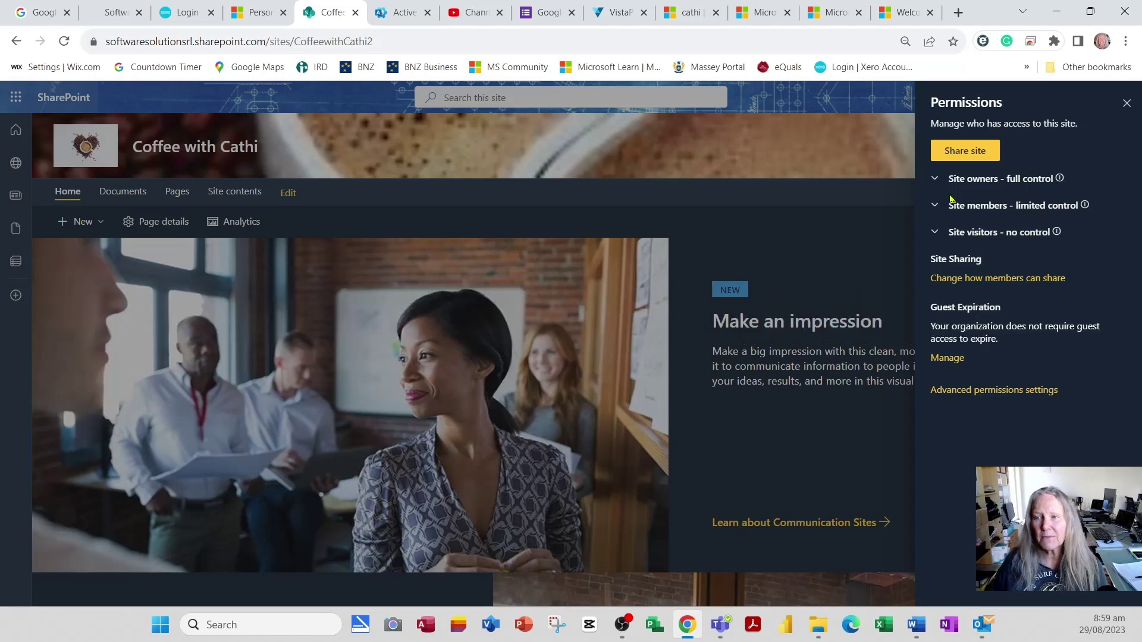
{"action": "left_click", "coordinate": [956, 153]}
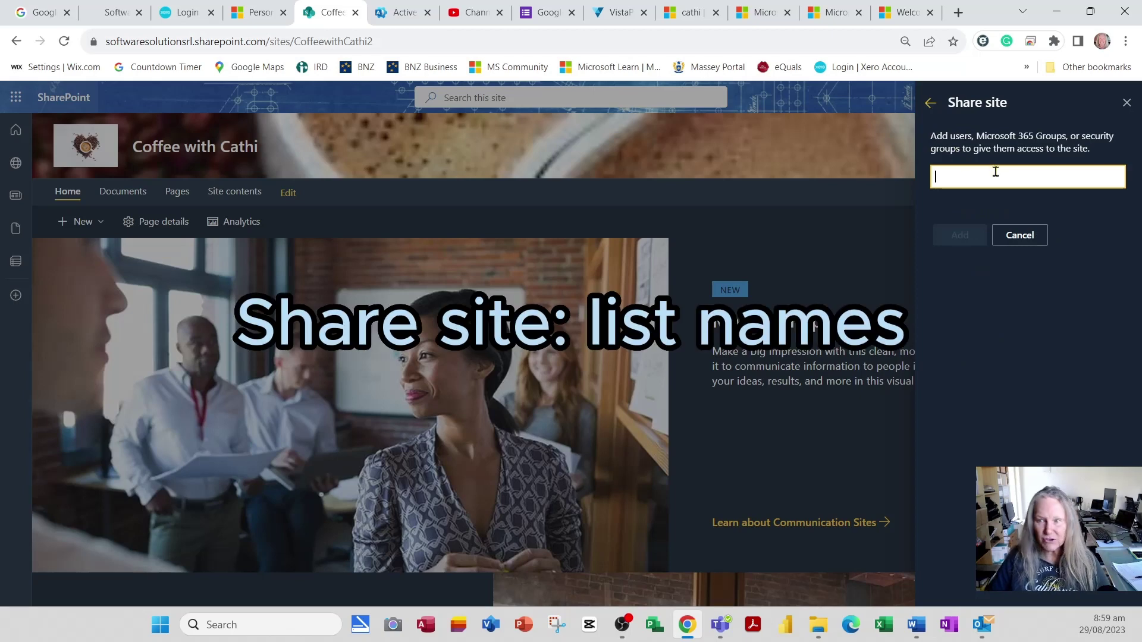
Search 'ssp' and add five SSPC users to the Share site list
{"action": "type", "text": "ssp"}
{"action": "left_click", "coordinate": [1001, 209]}
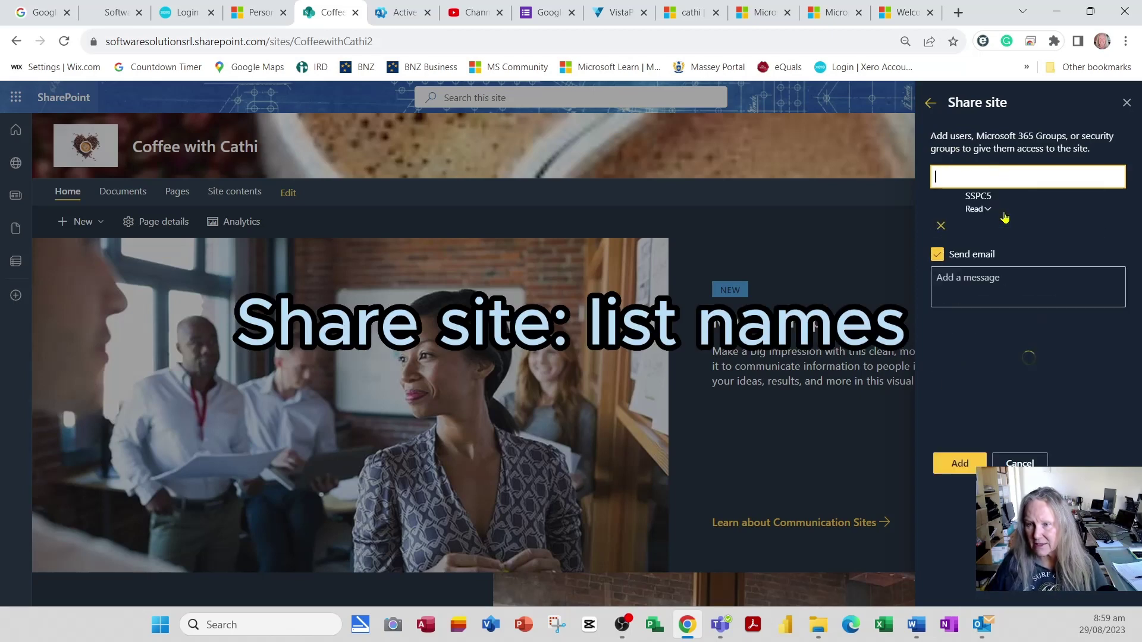
{"action": "type", "text": "ssp"}
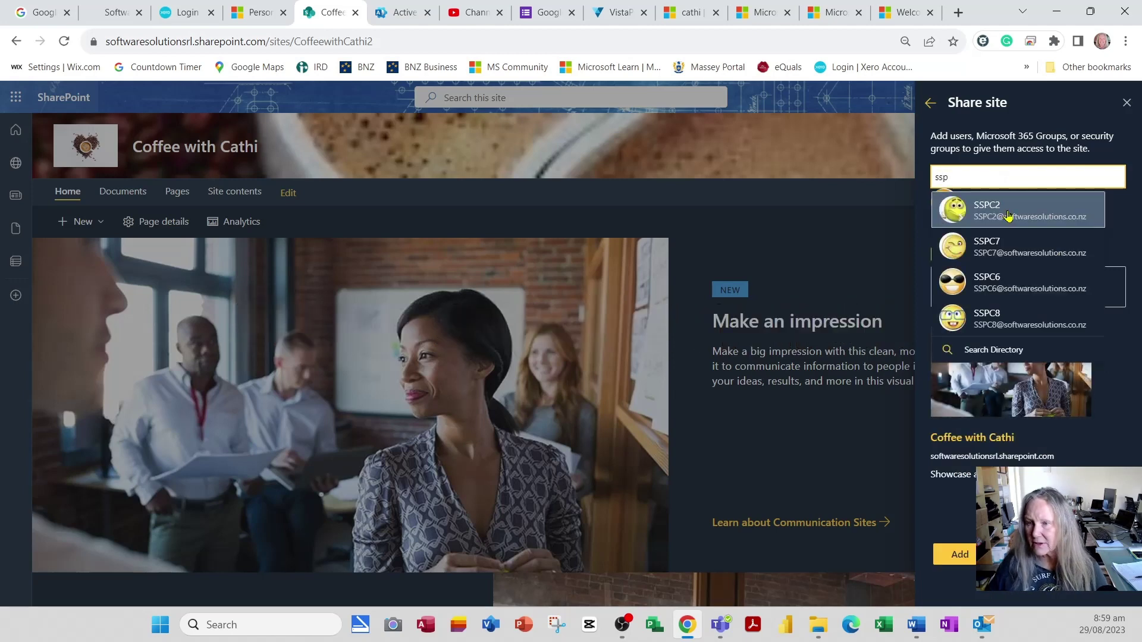
{"action": "left_click", "coordinate": [1005, 215]}
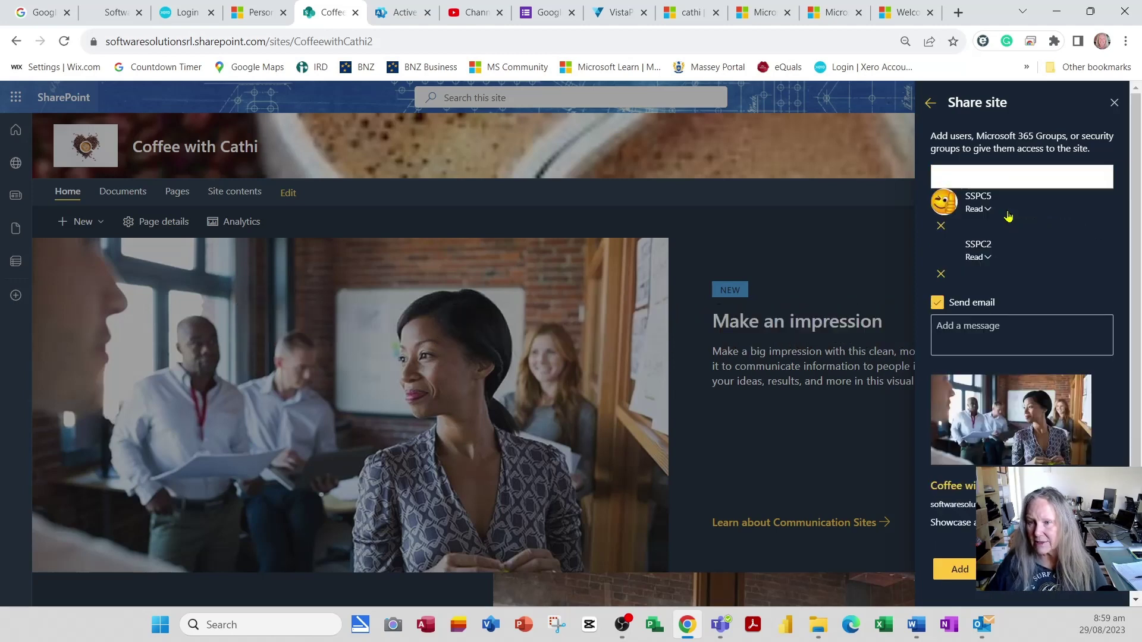
{"action": "left_click", "coordinate": [981, 179]}
{"action": "type", "text": "sspc"}
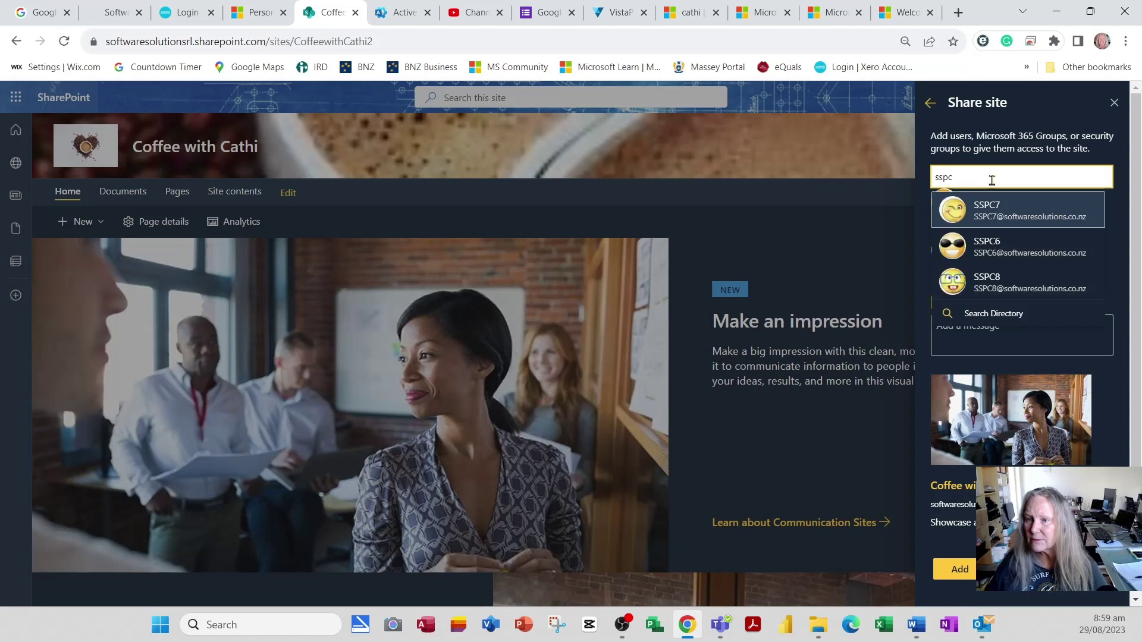
{"action": "left_click", "coordinate": [994, 215]}
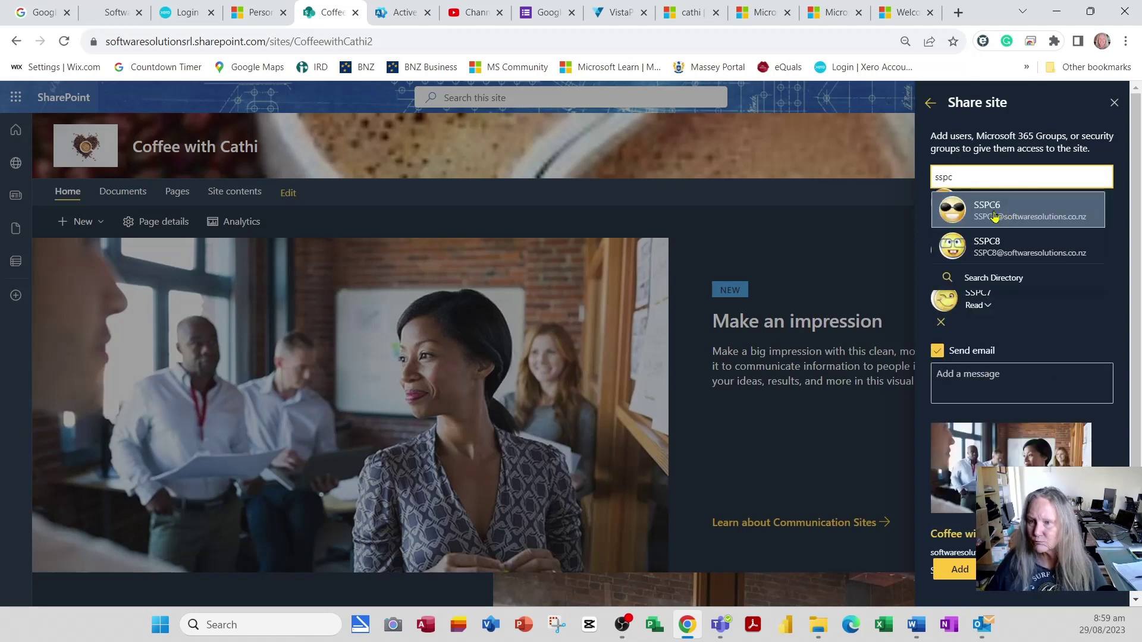
{"action": "left_click", "coordinate": [994, 215]}
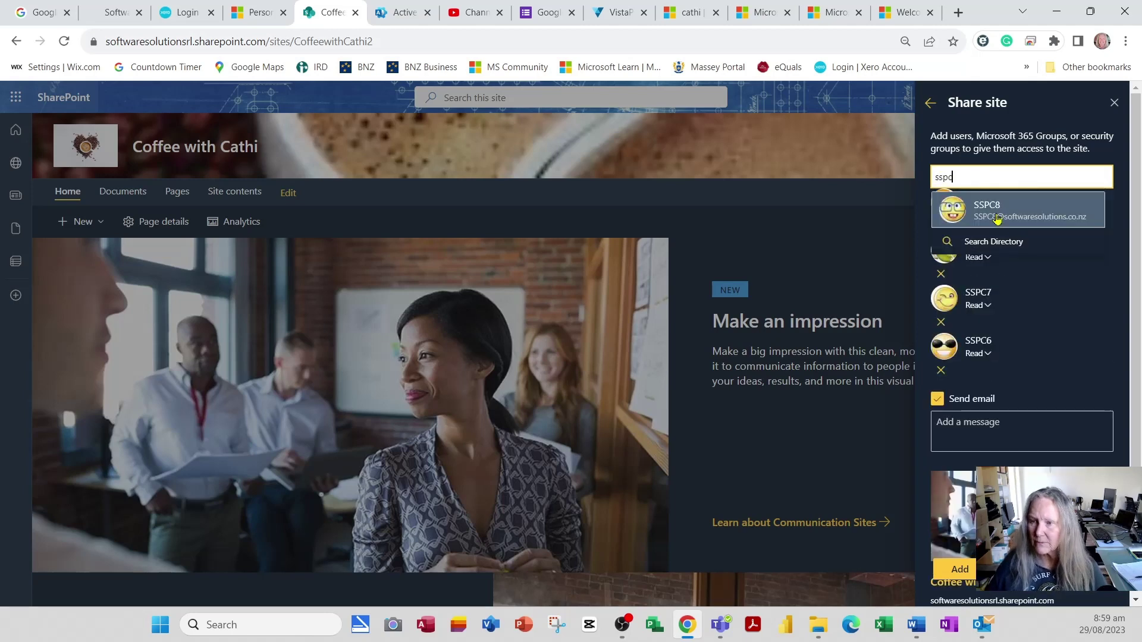
{"action": "left_click", "coordinate": [997, 217]}
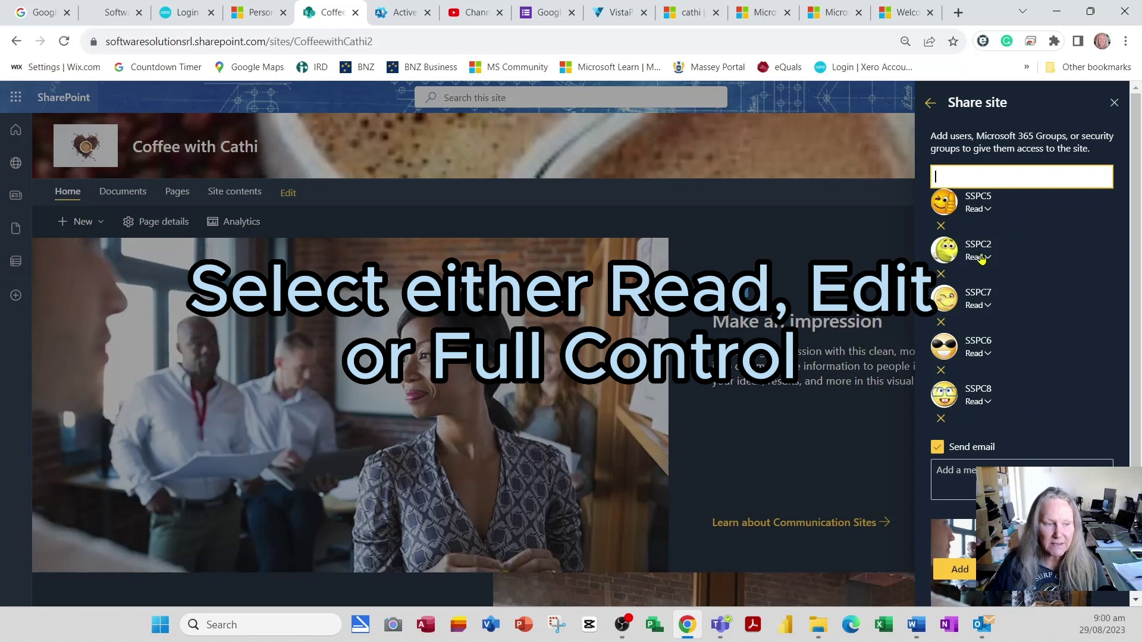
Set the five users' access to Edit, Read, Full control, Edit and Full control
{"action": "left_click", "coordinate": [988, 210]}
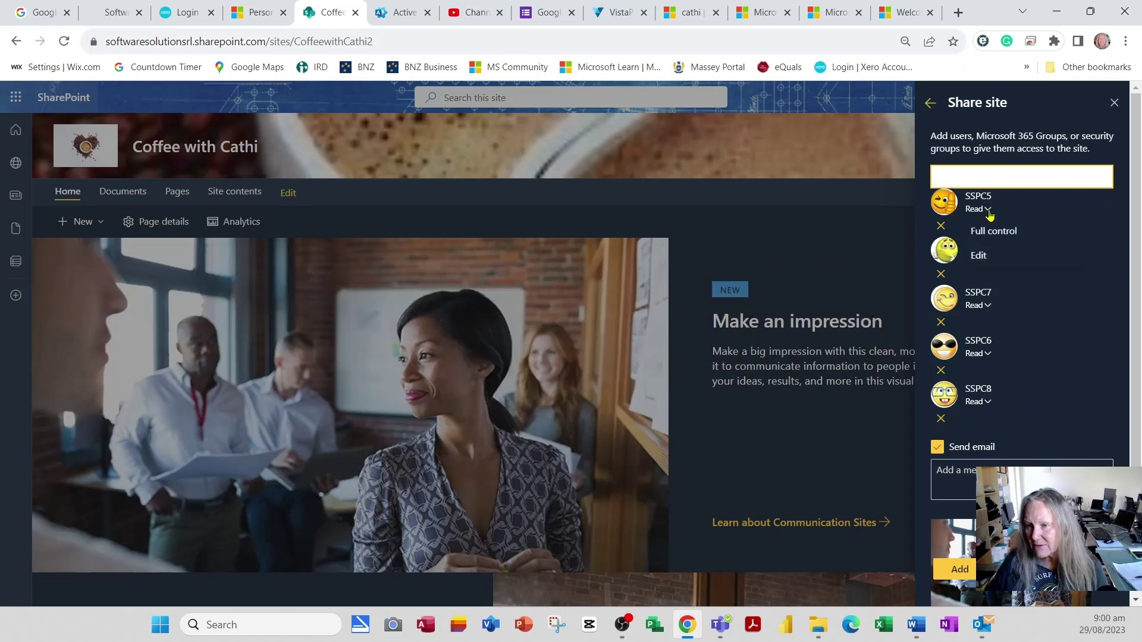
{"action": "left_click", "coordinate": [987, 212]}
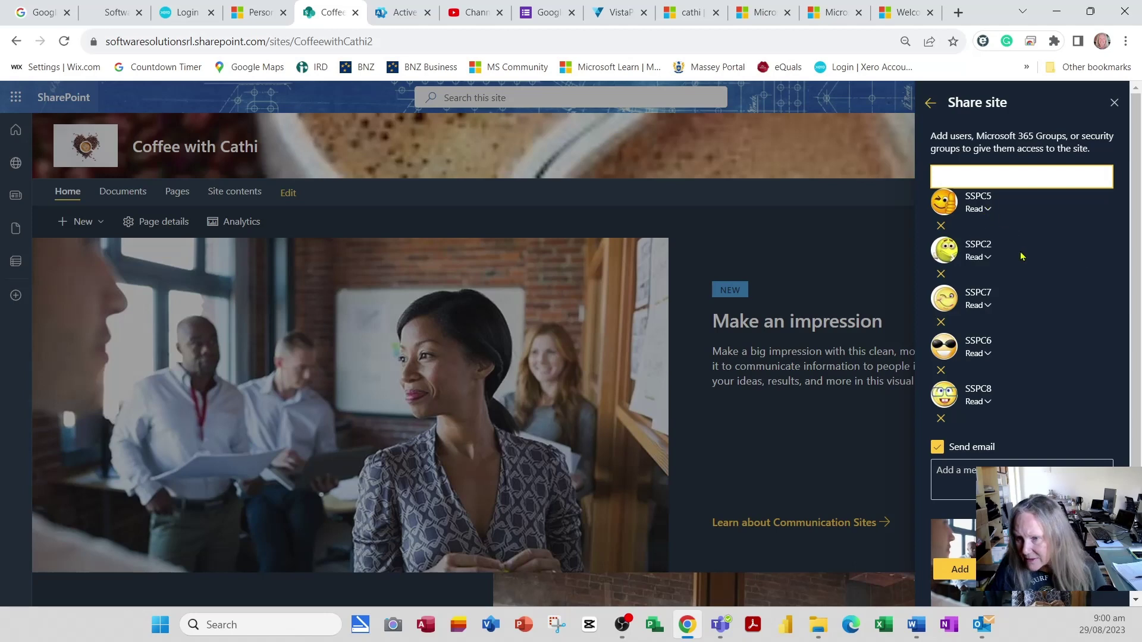
{"action": "left_click", "coordinate": [987, 210]}
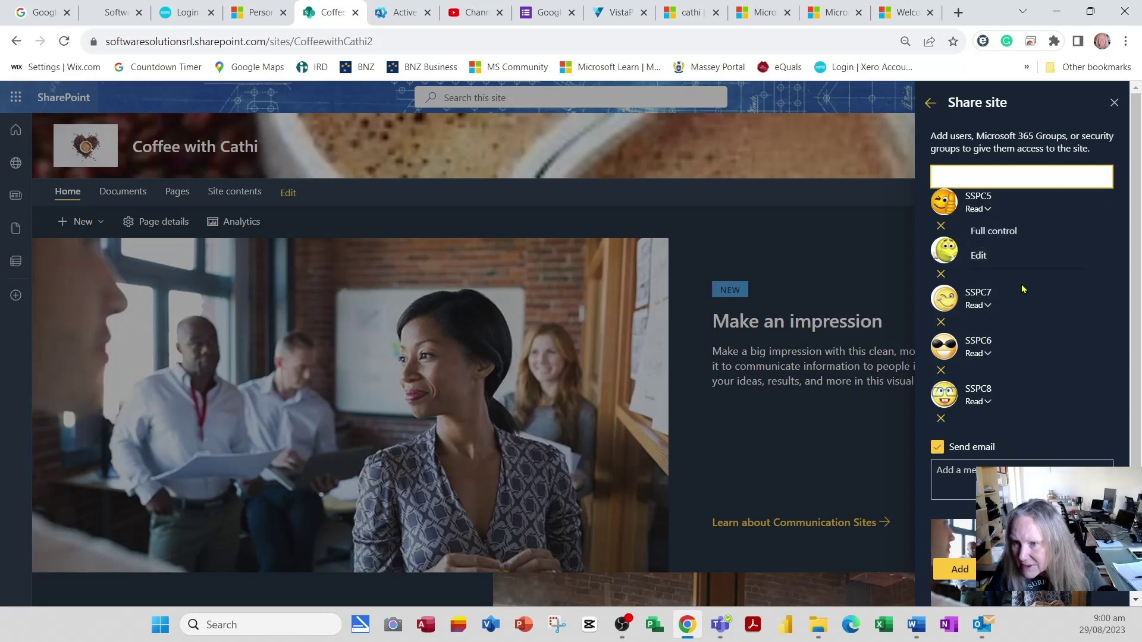
{"action": "left_click", "coordinate": [978, 256]}
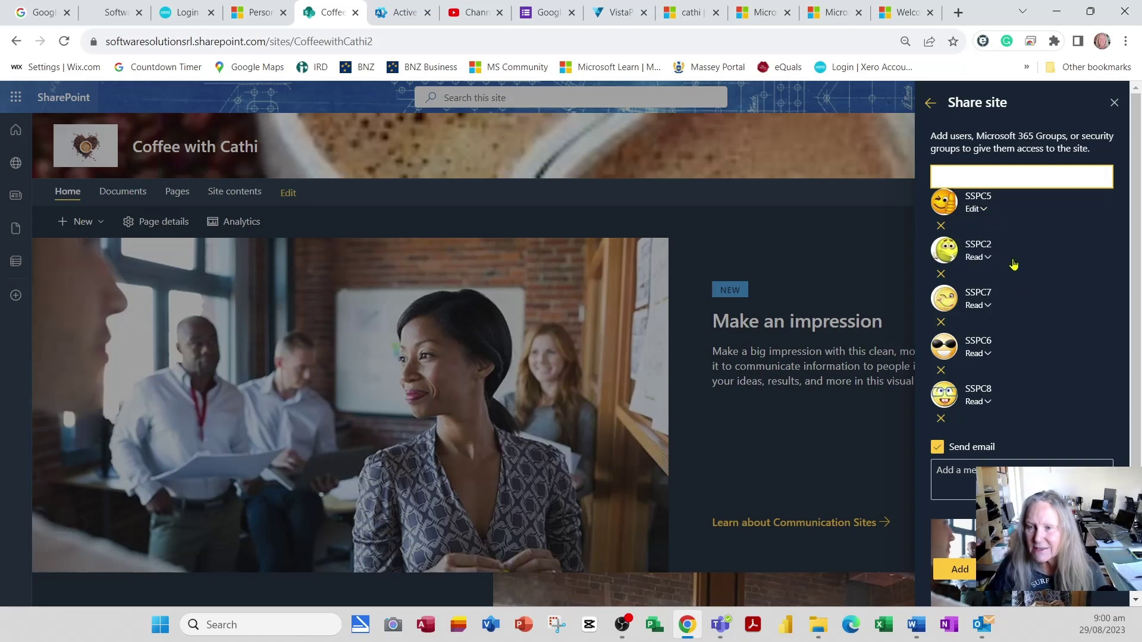
{"action": "left_click", "coordinate": [988, 308]}
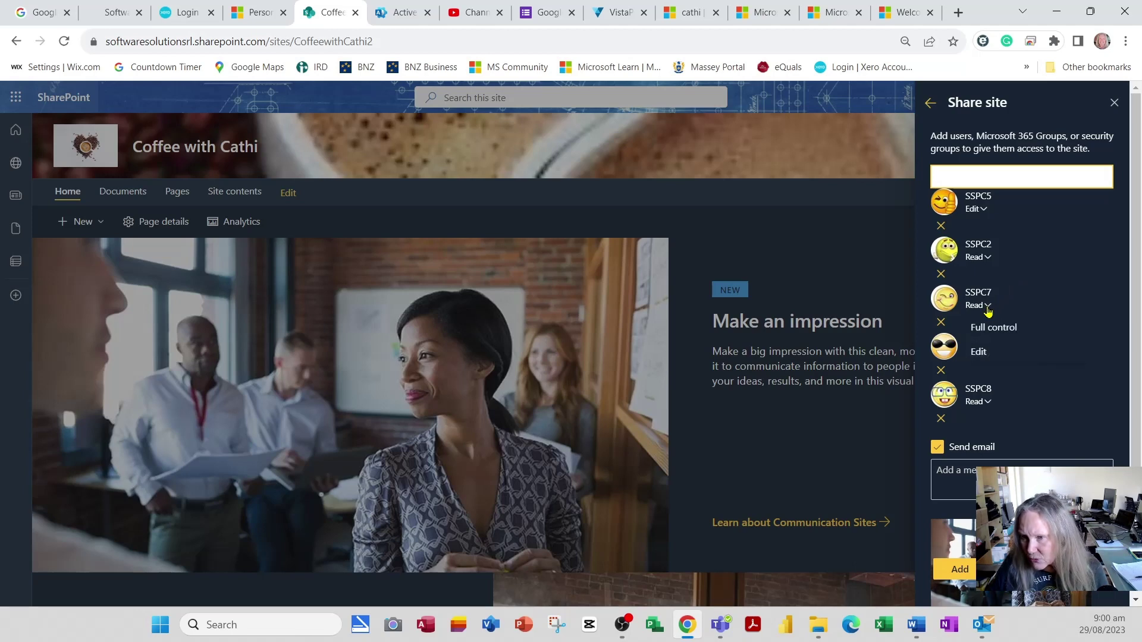
{"action": "left_click", "coordinate": [990, 330]}
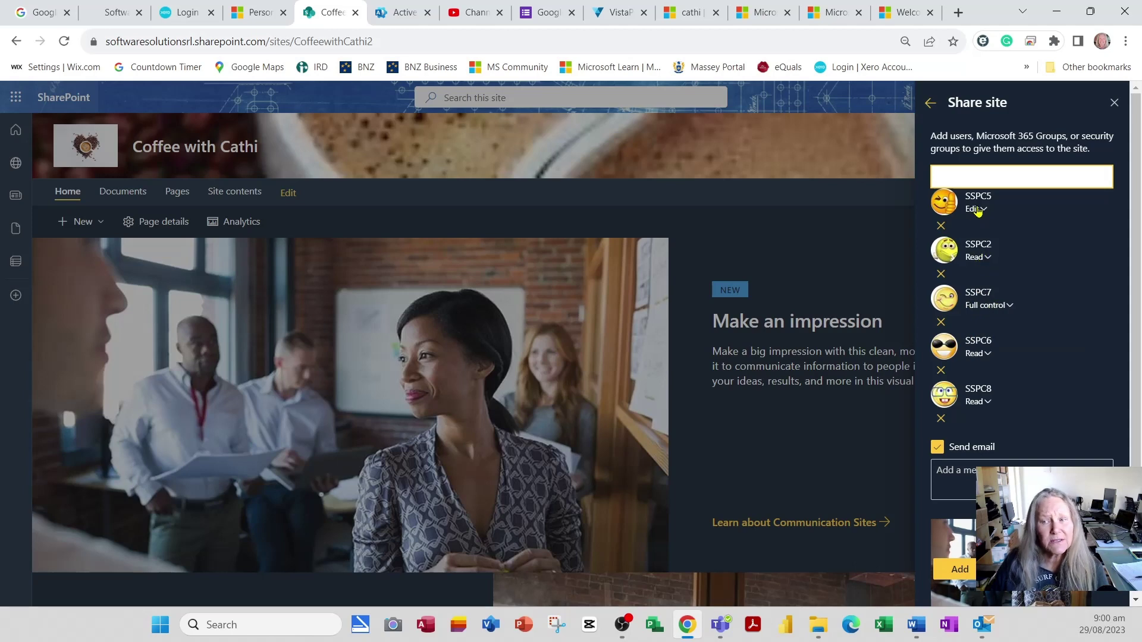
{"action": "left_click", "coordinate": [983, 353]}
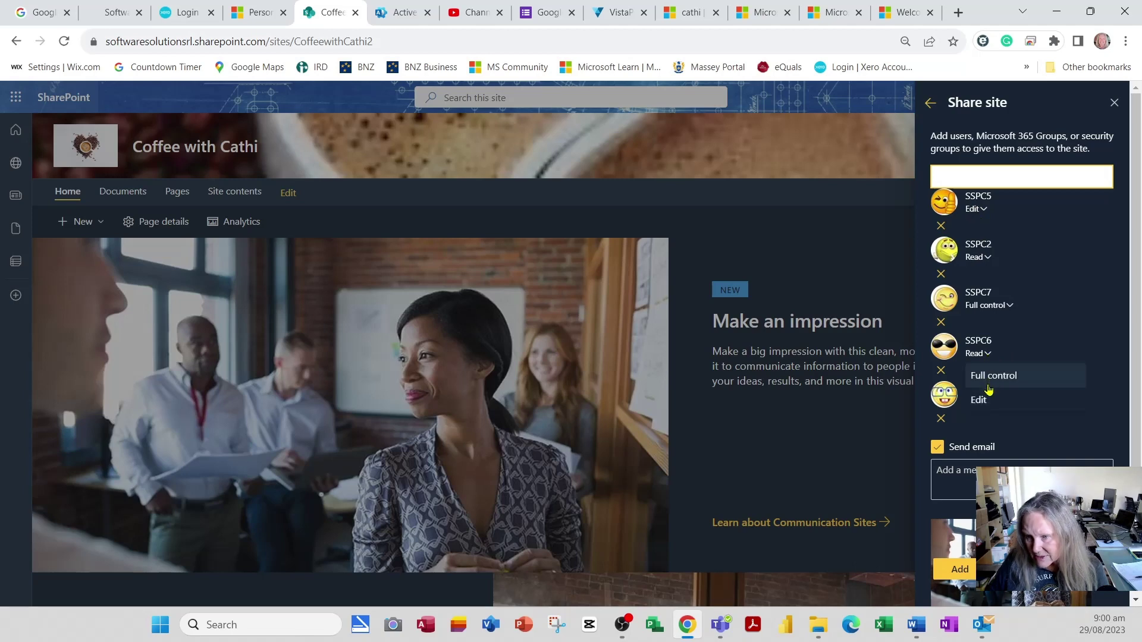
{"action": "left_click", "coordinate": [985, 404]}
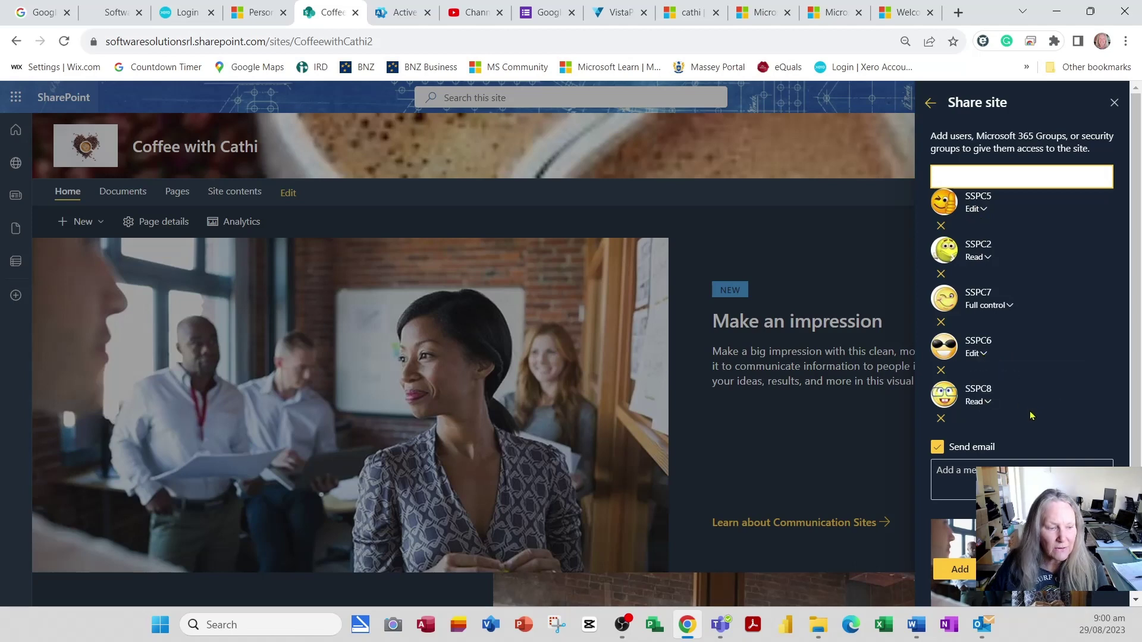
{"action": "left_click", "coordinate": [982, 402]}
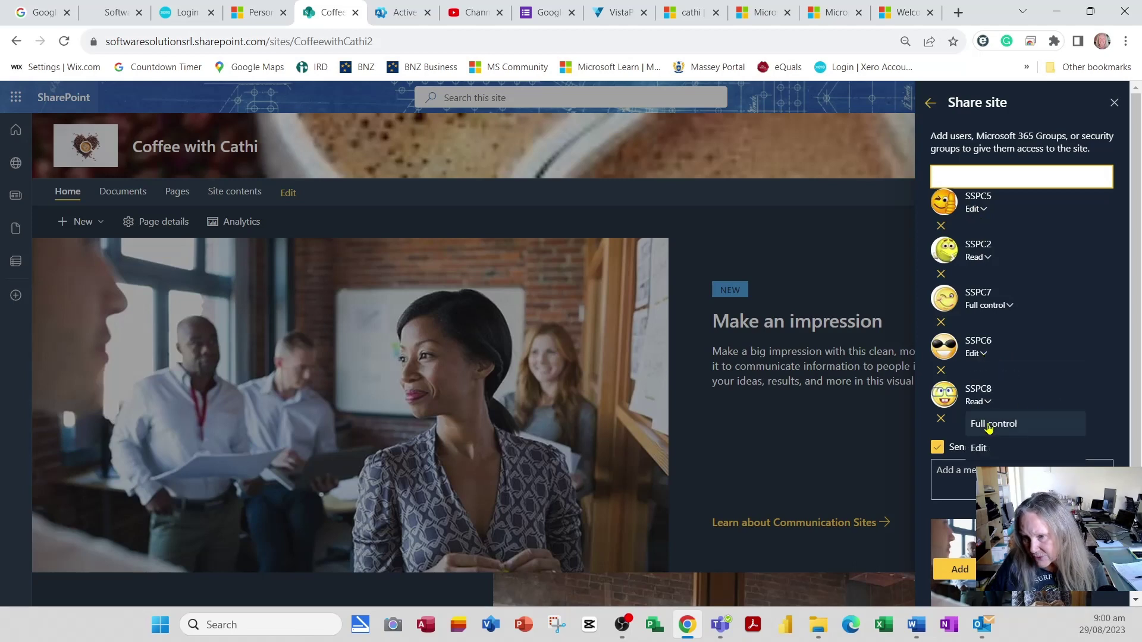
{"action": "left_click", "coordinate": [1002, 423]}
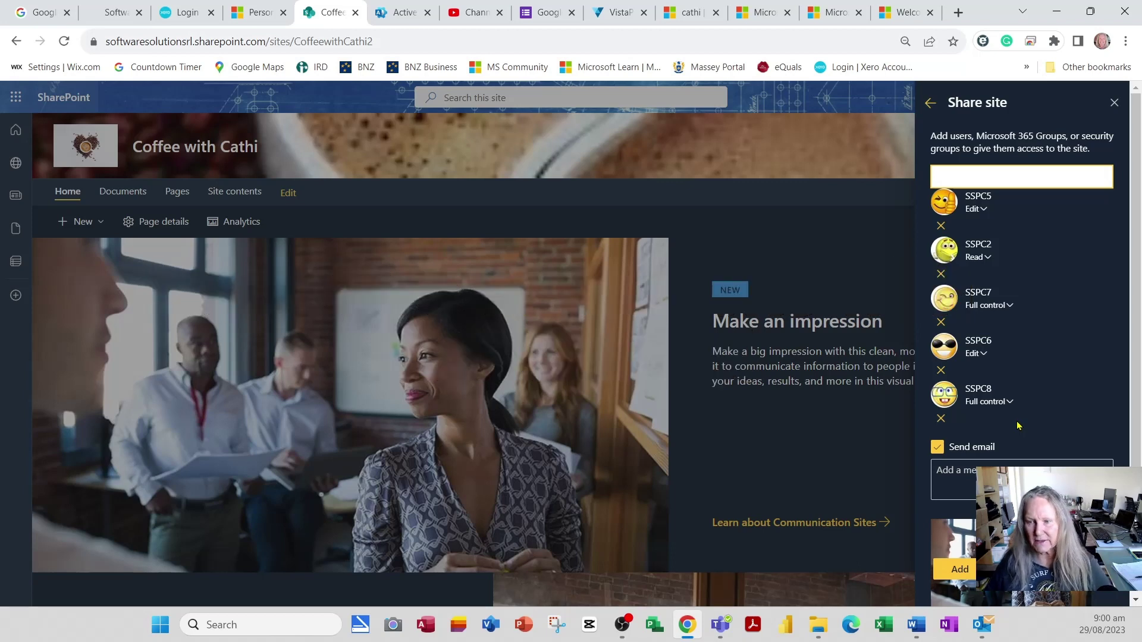
Write the invitation message 'I have givtoCoffee' and add the users with the access email
{"action": "left_click", "coordinate": [951, 479]}
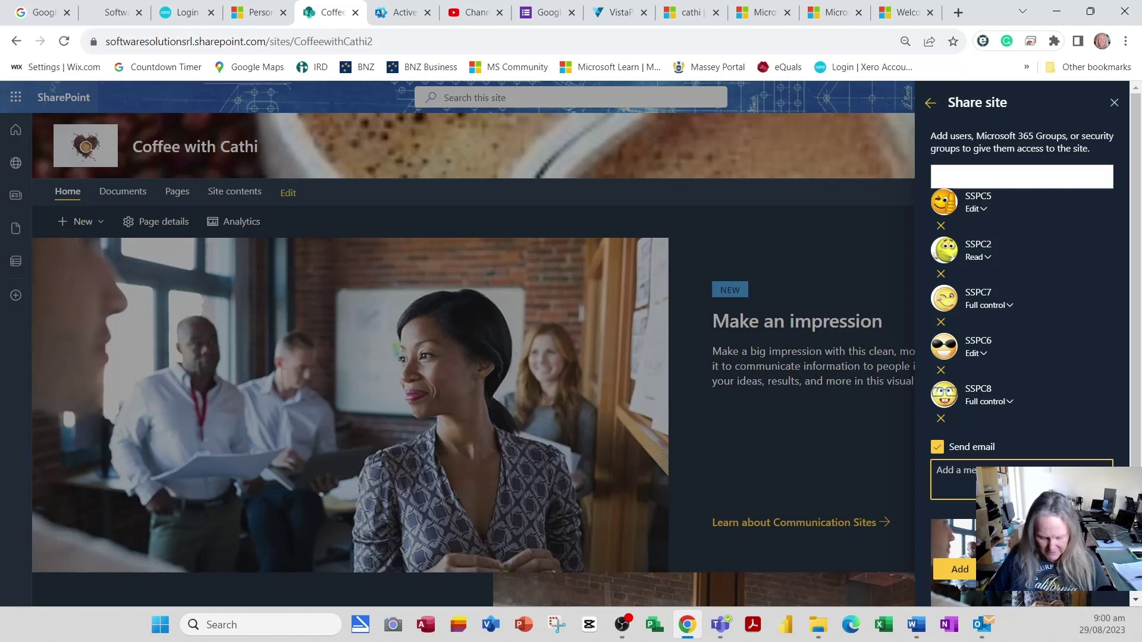
{"action": "type", "text": "I have giv"}
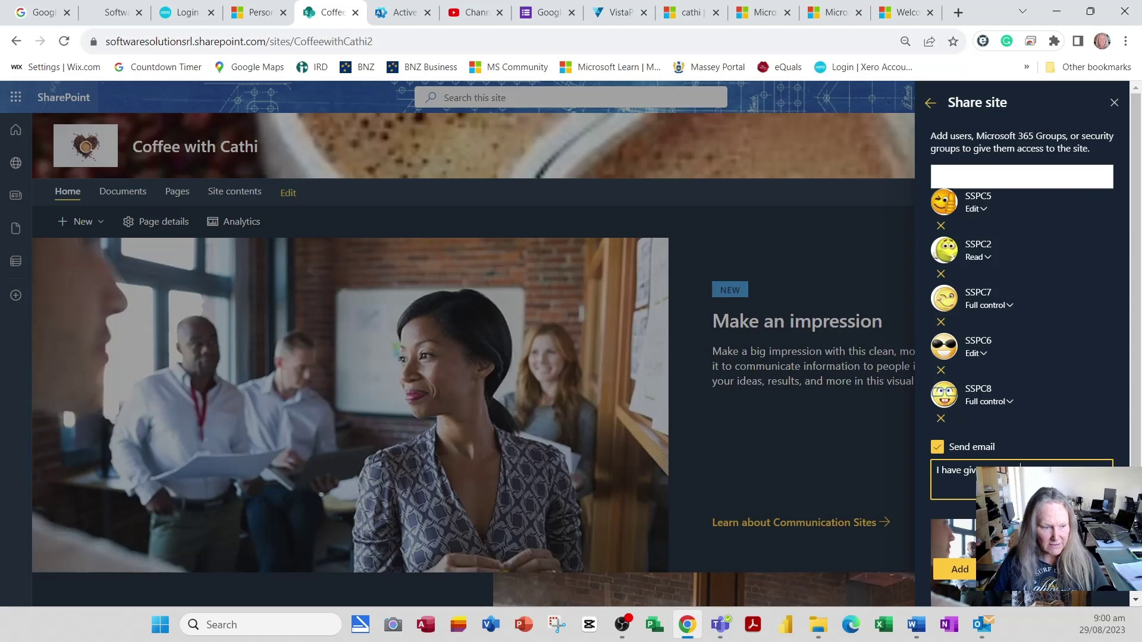
{"action": "type", "text": "to"}
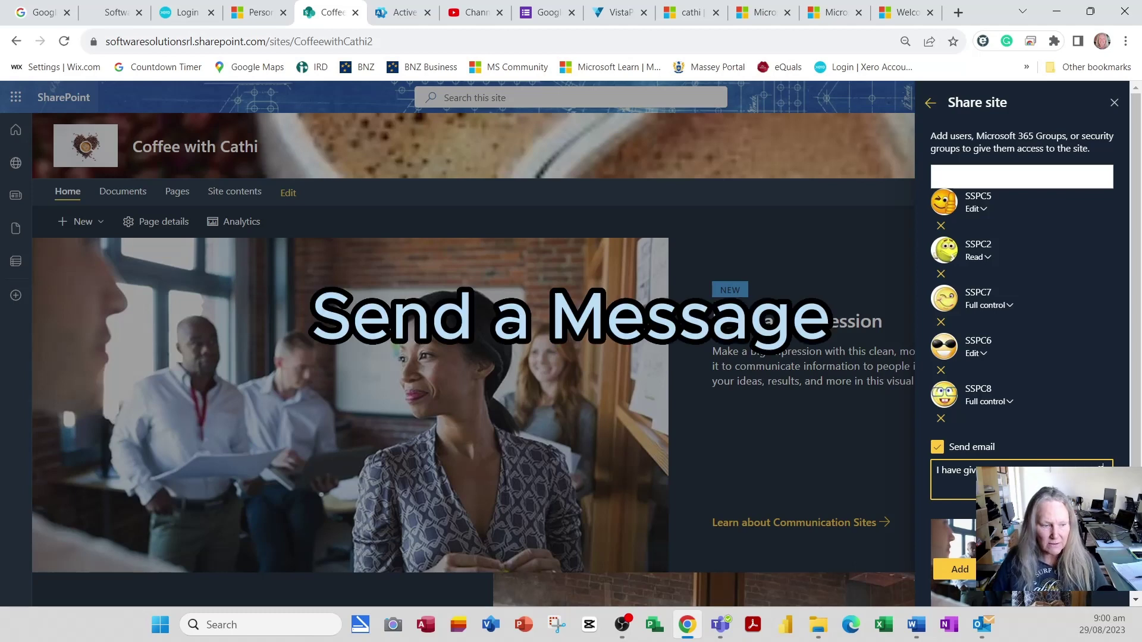
{"action": "type", "text": "Coffee sit"}
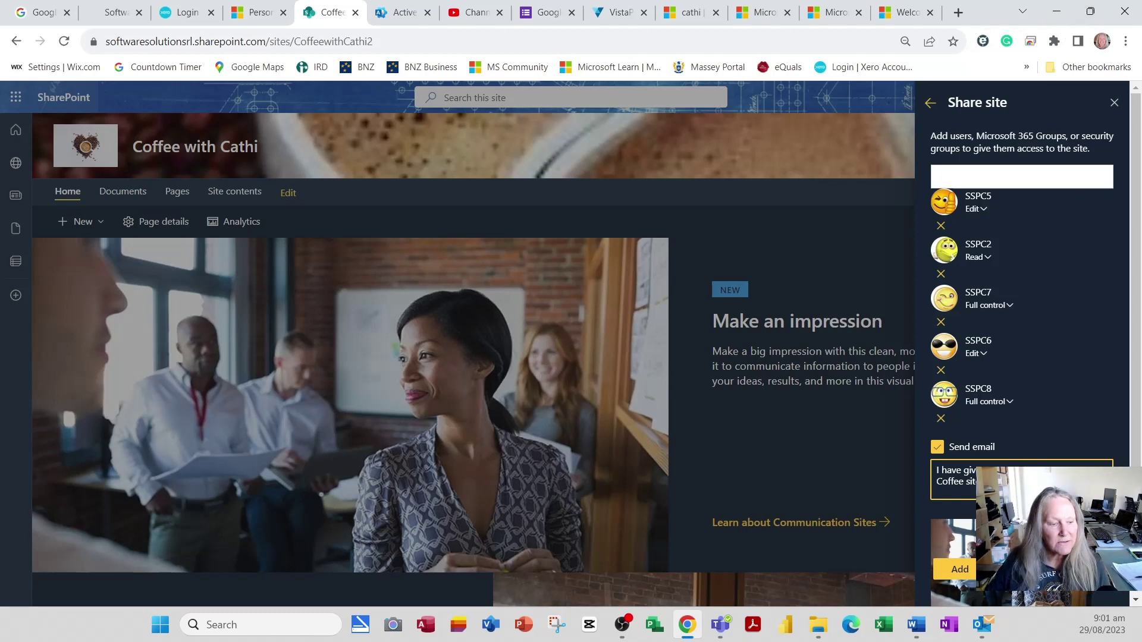
{"action": "scroll", "coordinate": [1027, 304], "scroll_direction": "down", "scroll_amount": 3}
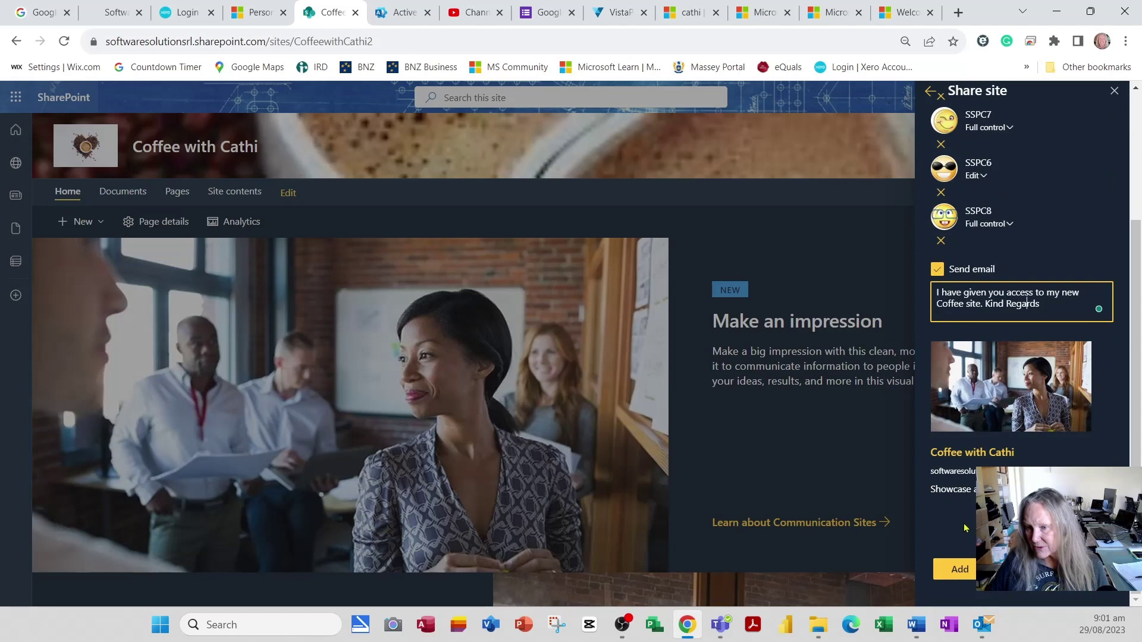
{"action": "left_click", "coordinate": [960, 570]}
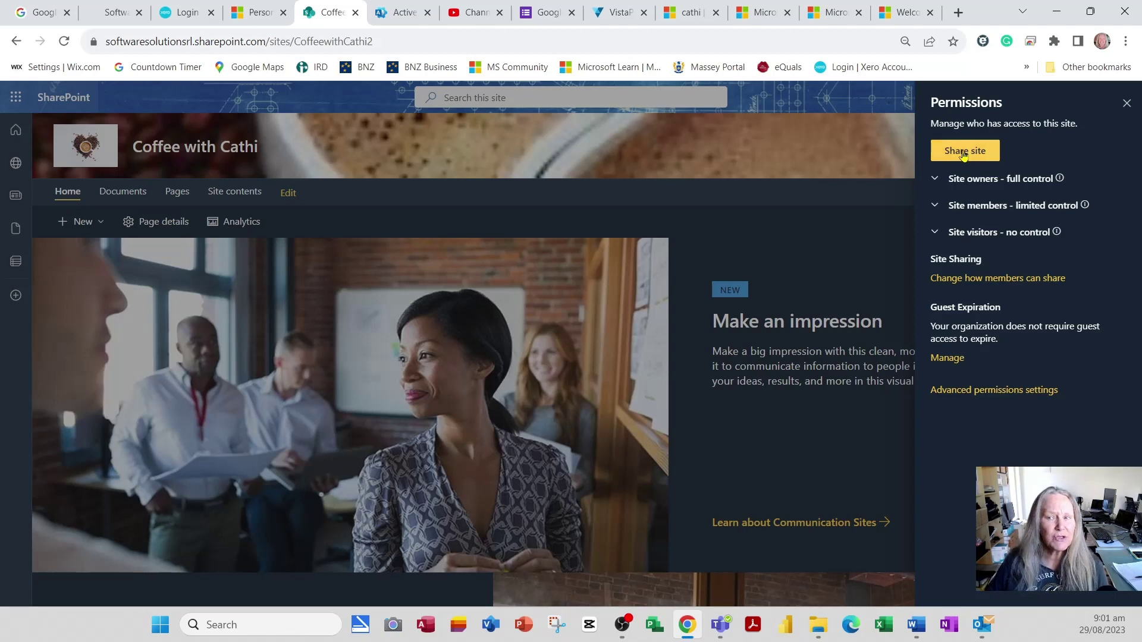
Expand Site owners, Site members and Site visitors to check them, then collapse all three
{"action": "left_click", "coordinate": [935, 180]}
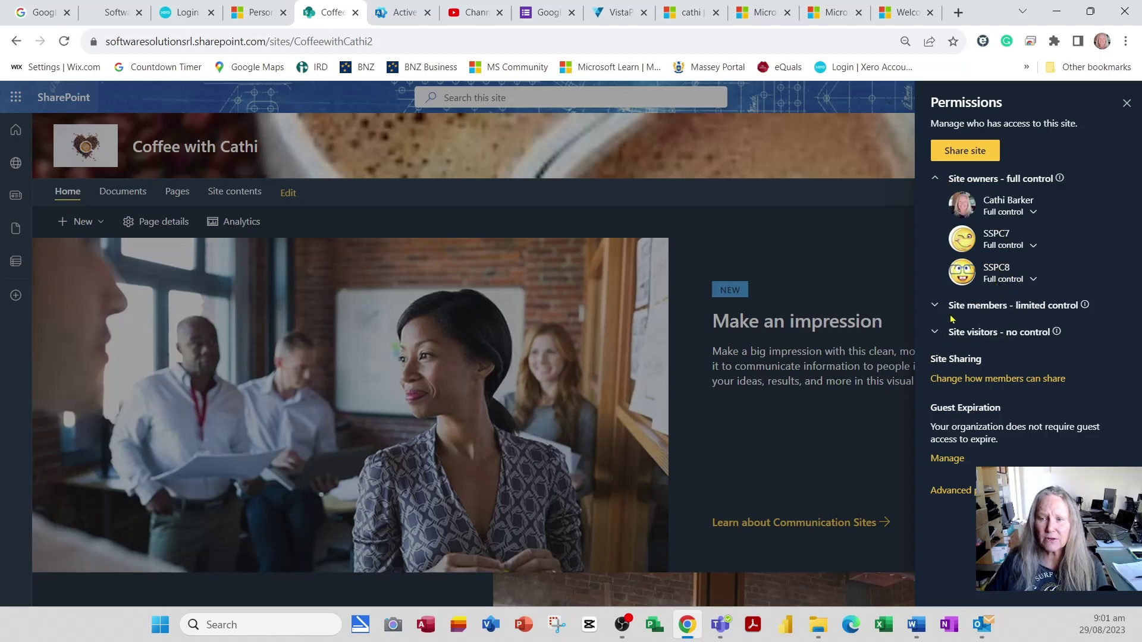
{"action": "left_click", "coordinate": [935, 306]}
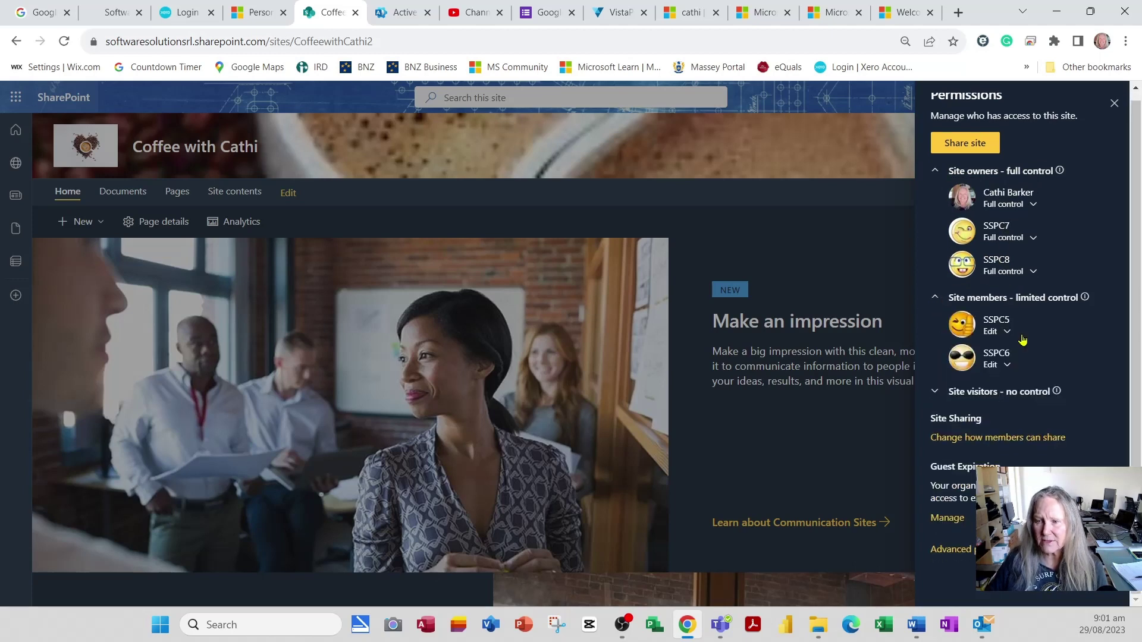
{"action": "mouse_move", "coordinate": [1008, 355]}
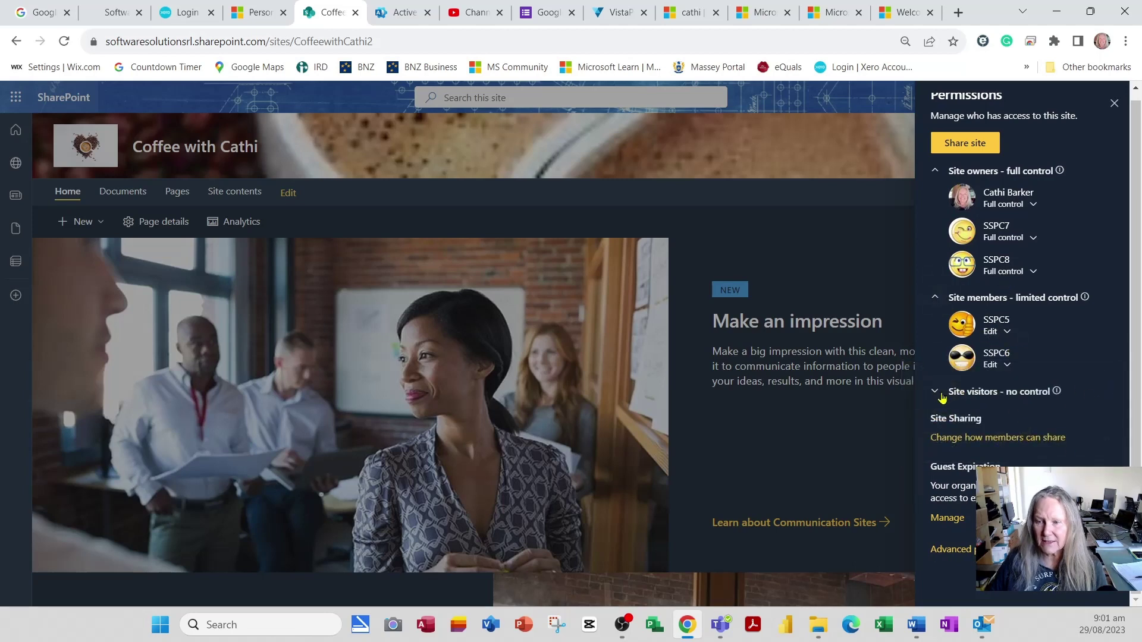
{"action": "left_click", "coordinate": [945, 395]}
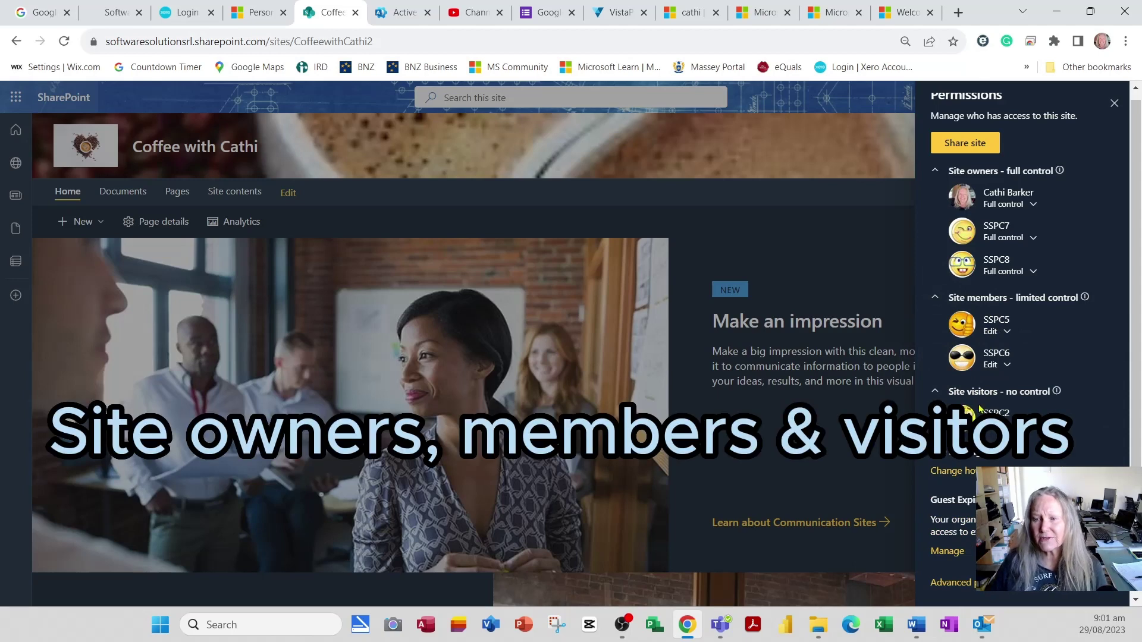
{"action": "left_click", "coordinate": [935, 391]}
{"action": "left_click", "coordinate": [934, 297]}
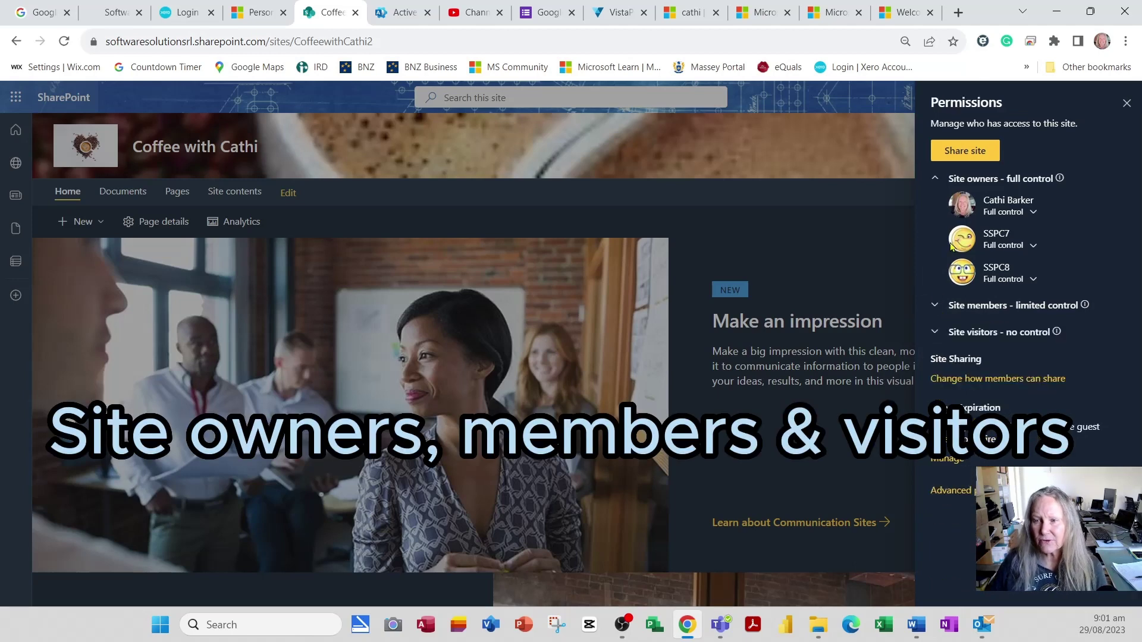
{"action": "left_click", "coordinate": [935, 178]}
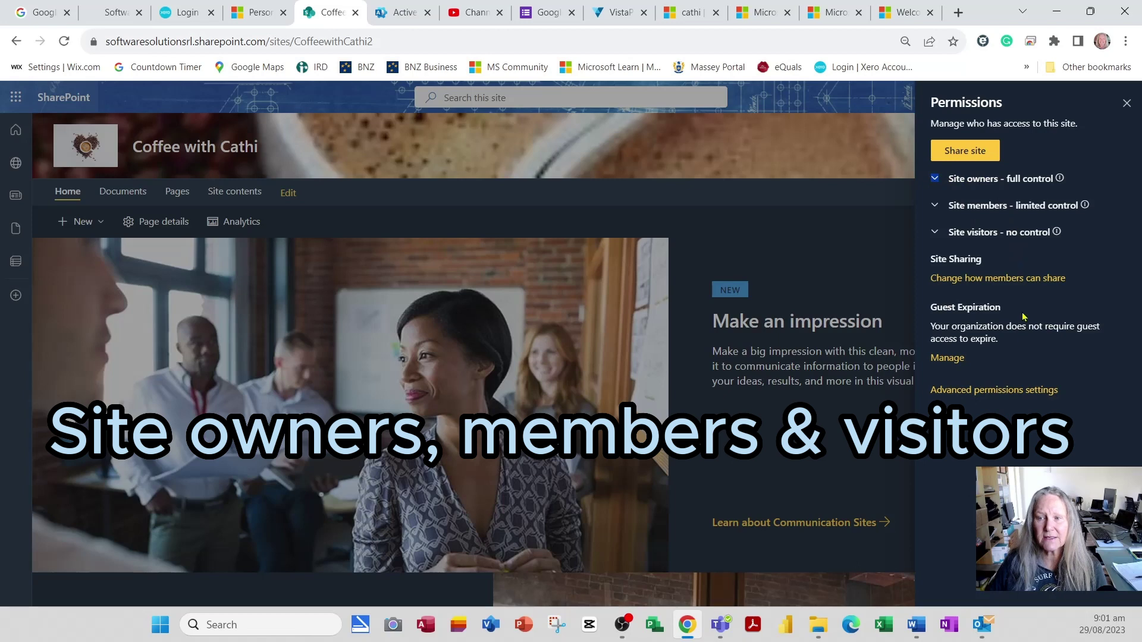
Allow only site owners to share, paste a custom access-request message, and save
{"action": "left_click", "coordinate": [998, 279]}
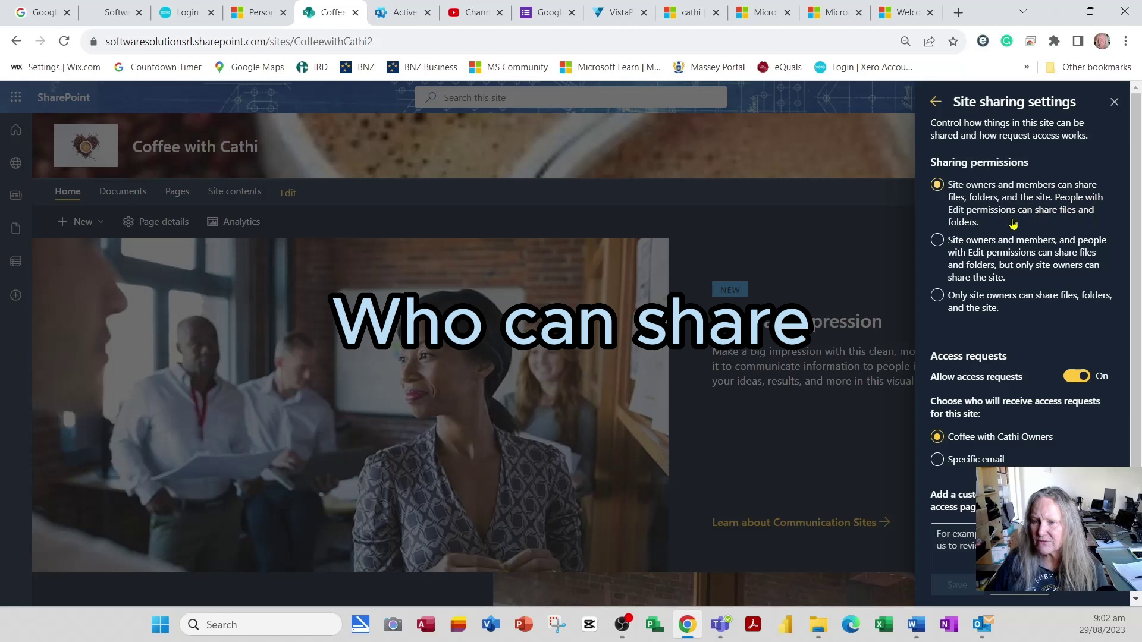
{"action": "left_click", "coordinate": [937, 296]}
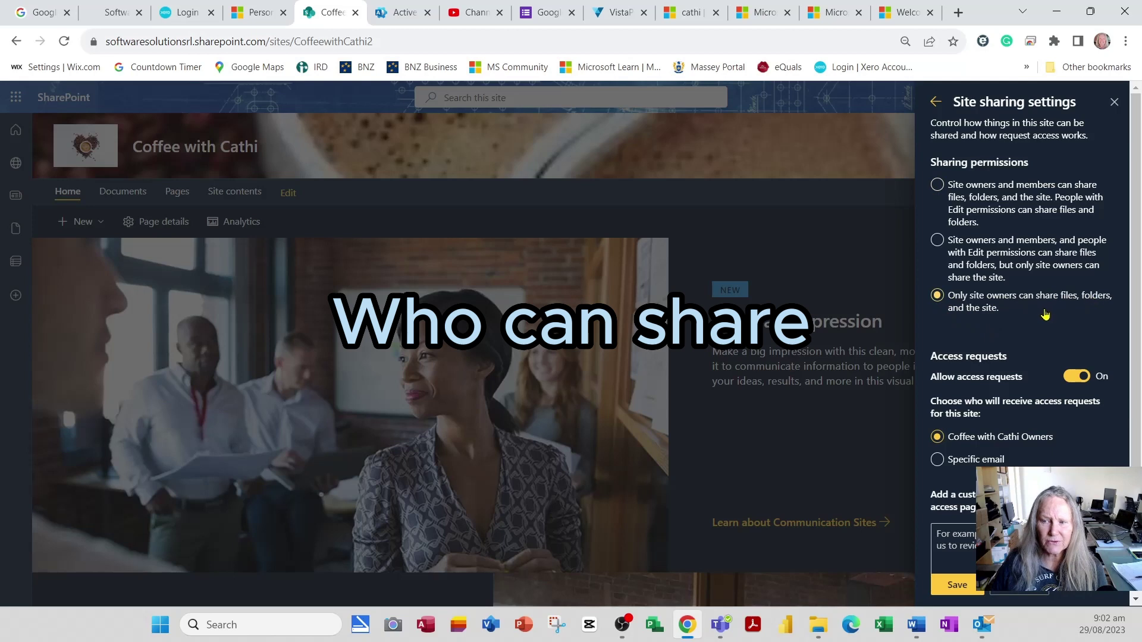
{"action": "scroll", "coordinate": [991, 341], "scroll_direction": "down", "scroll_amount": 1}
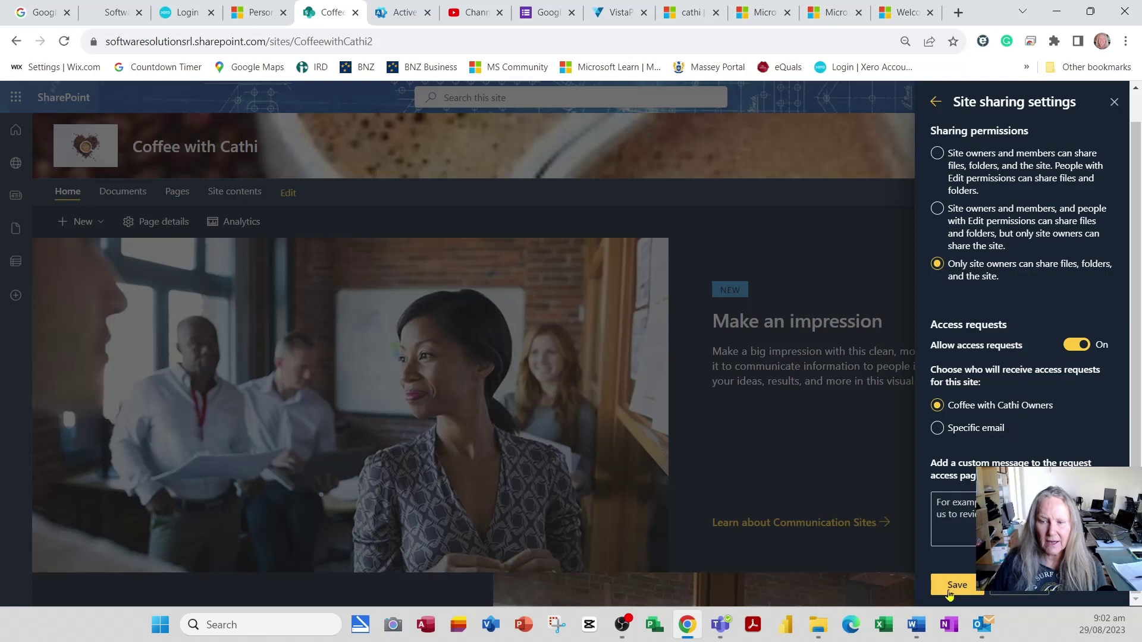
{"action": "left_click", "coordinate": [937, 503]}
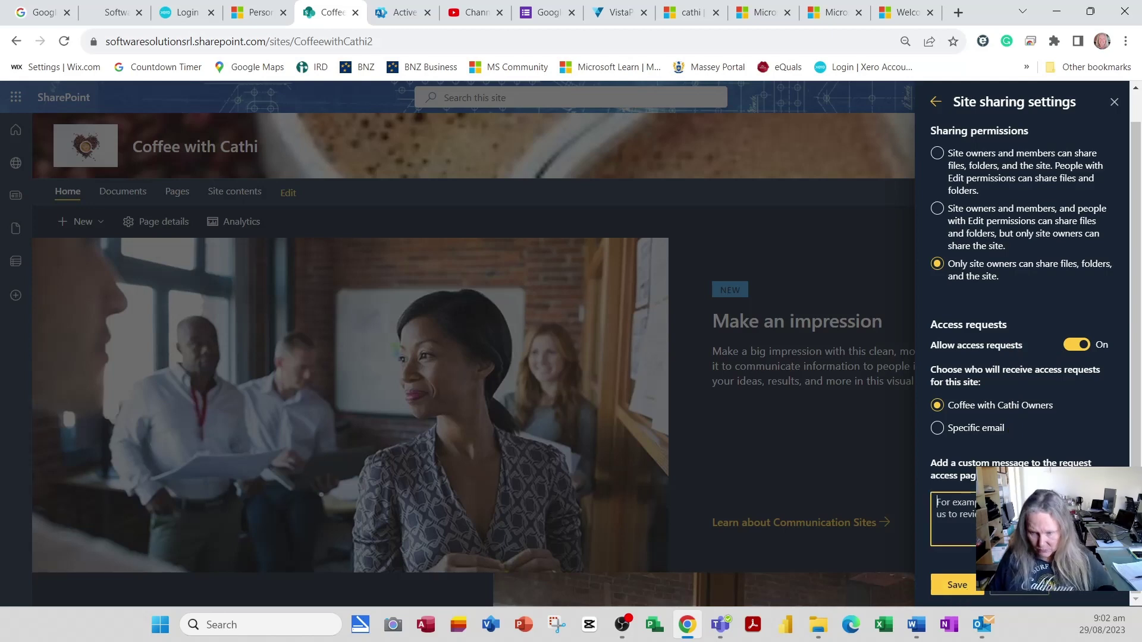
{"action": "key", "text": "ctrl+v"}
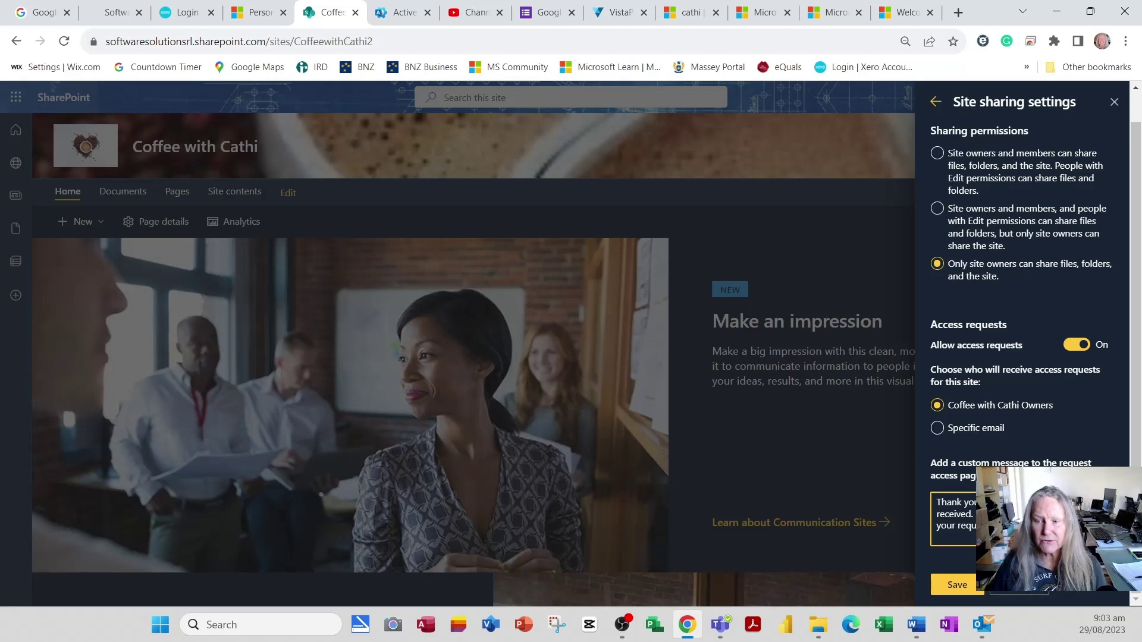
{"action": "left_click", "coordinate": [967, 587]}
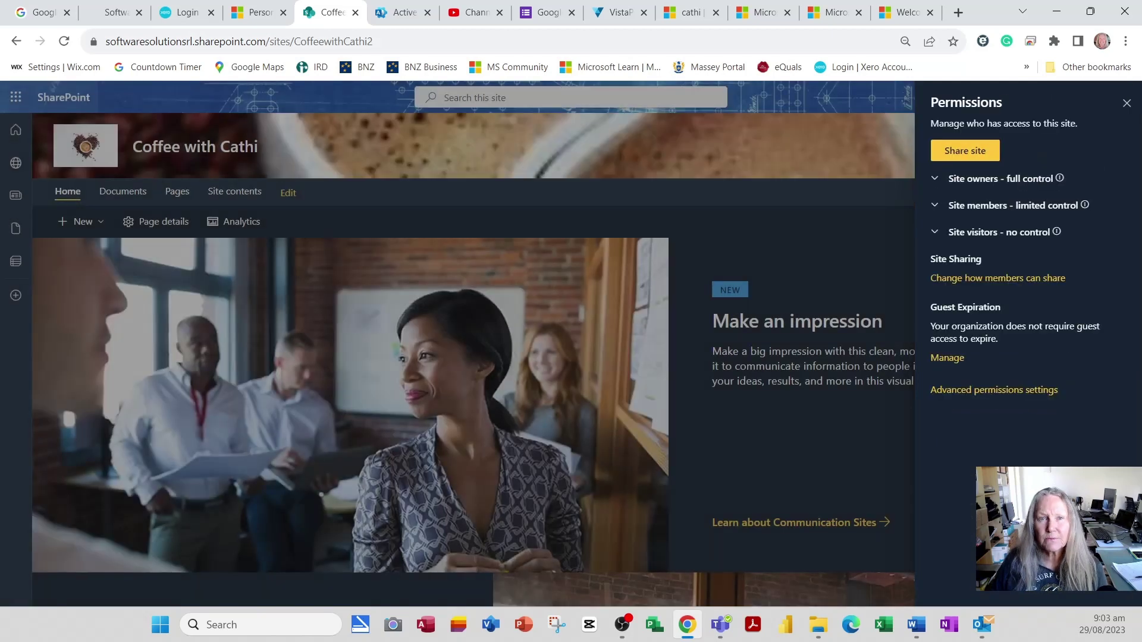
Close the Permissions and Settings panels to reveal the Coffee with Cathi home page
{"action": "left_click", "coordinate": [1127, 103]}
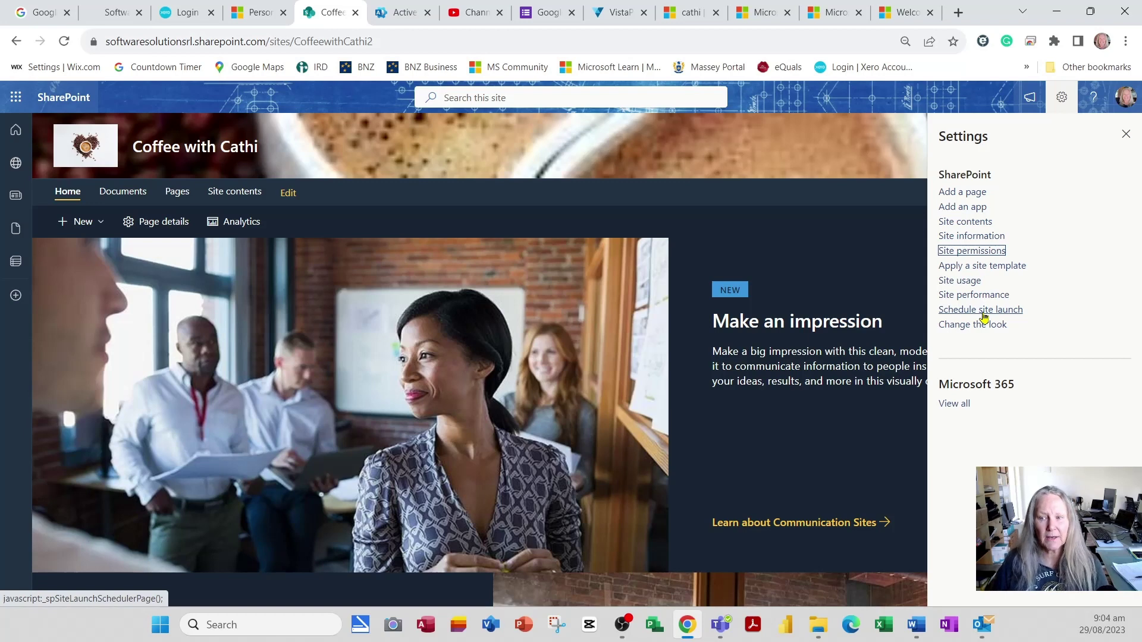
{"action": "left_click", "coordinate": [1126, 134]}
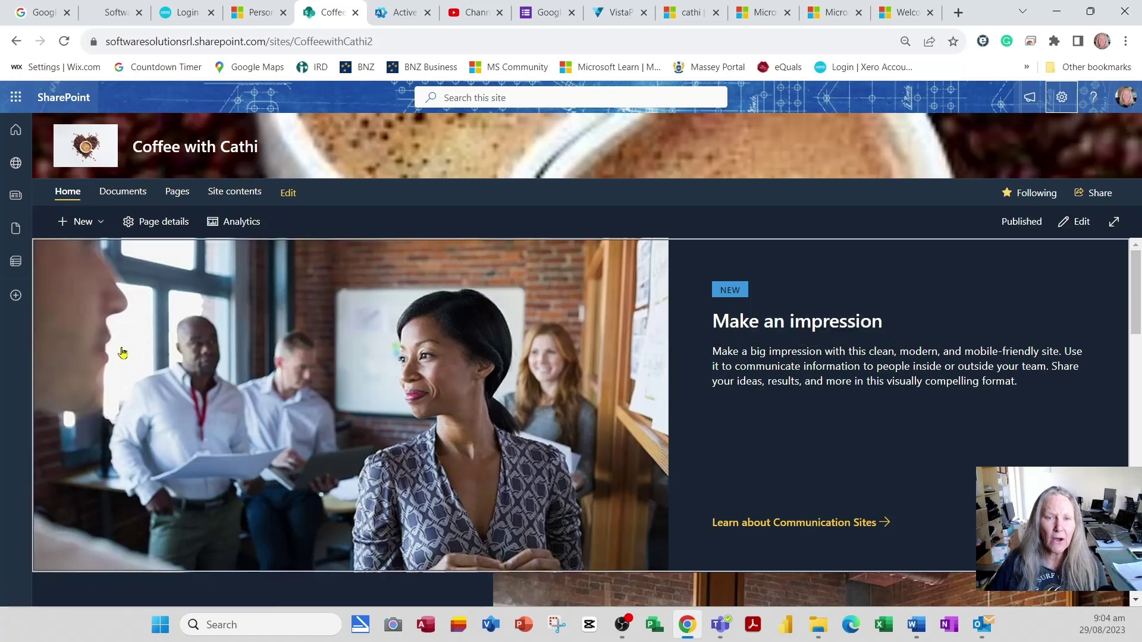
Tour Documents, Pages and Site contents, ending back in the empty Documents library
{"action": "left_click", "coordinate": [121, 193]}
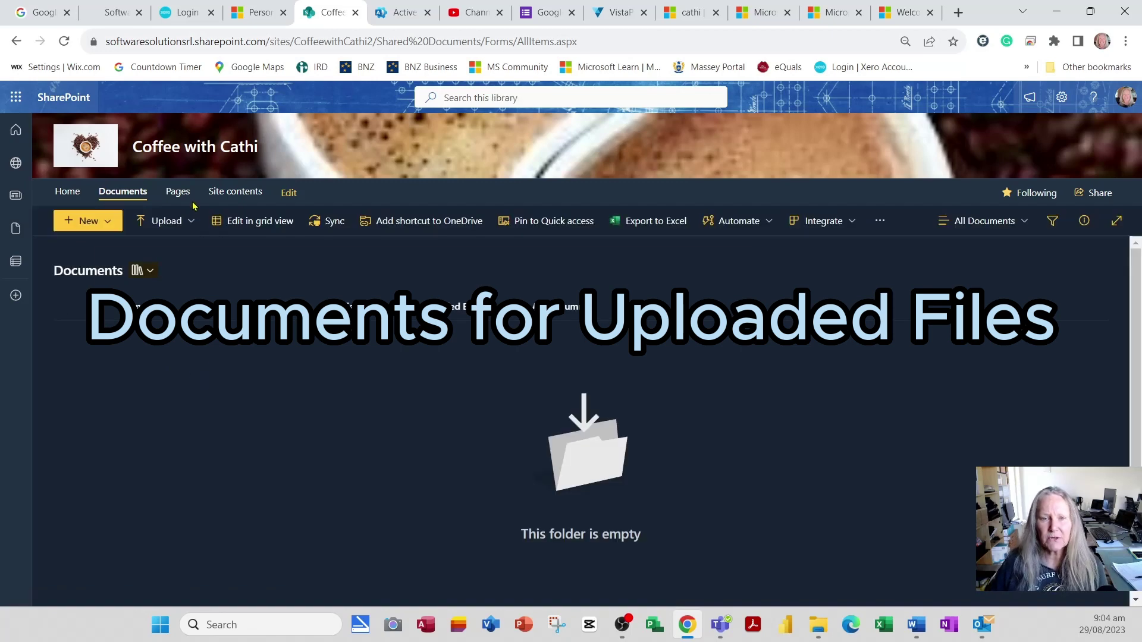
{"action": "left_click", "coordinate": [177, 191]}
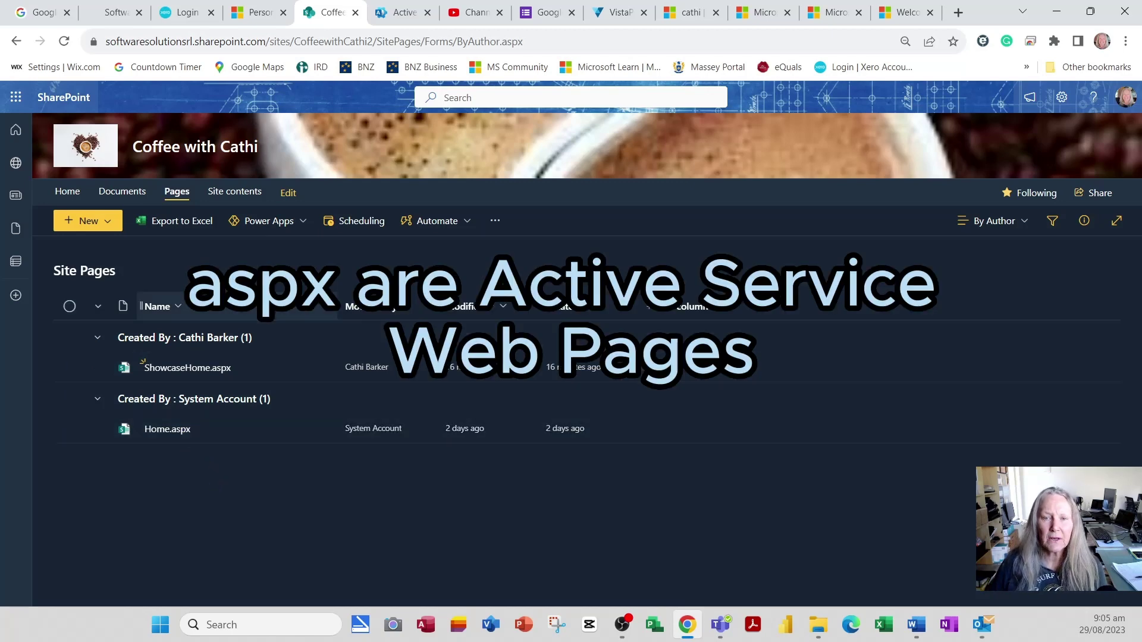
{"action": "left_click", "coordinate": [235, 191]}
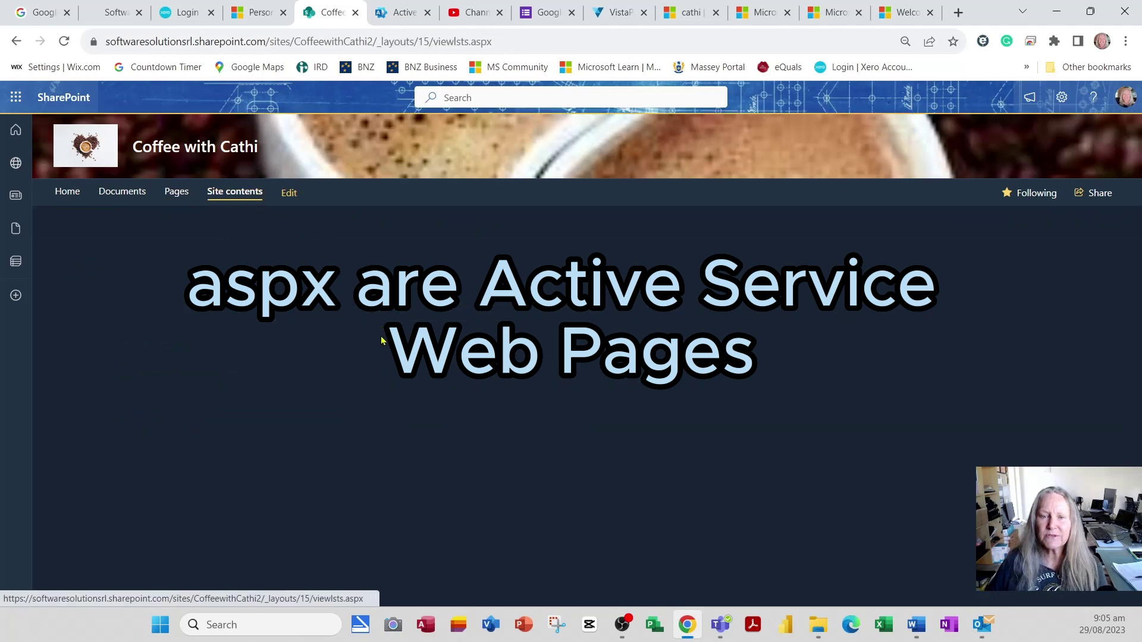
{"action": "key", "text": "alt+Left"}
{"action": "key", "text": "alt+Right"}
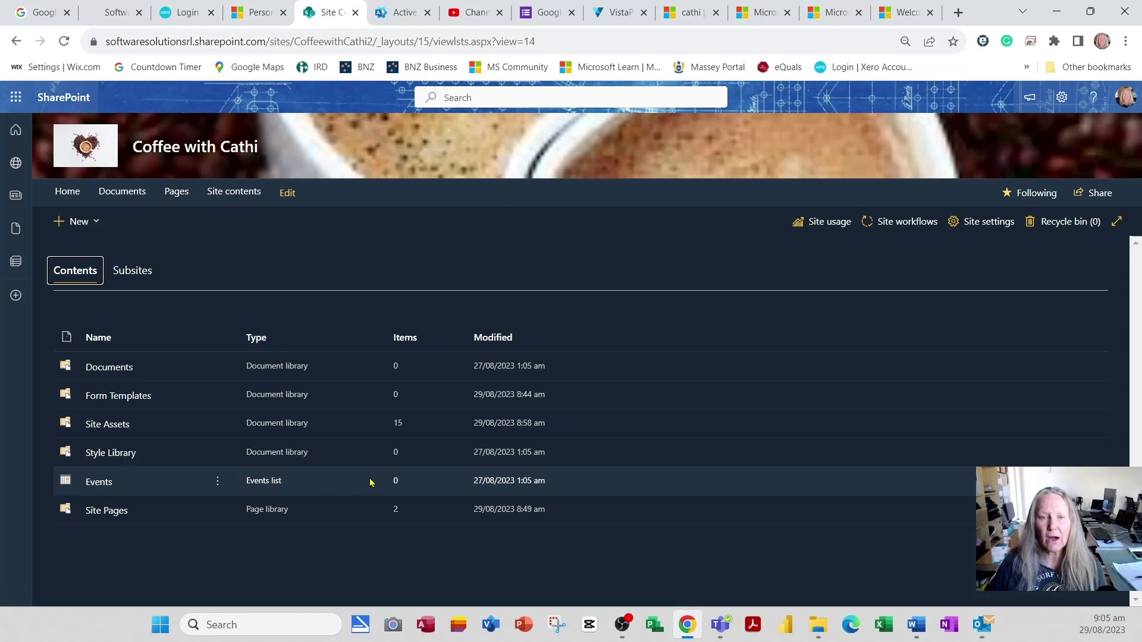
{"action": "left_click", "coordinate": [138, 194]}
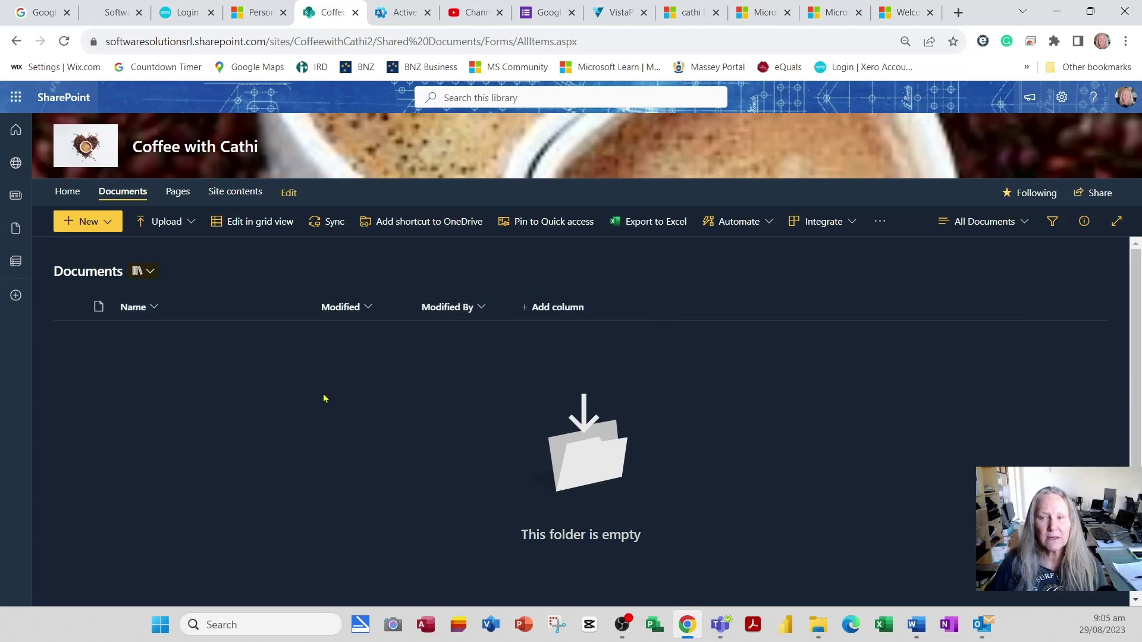
Create the Documentation Files and Logos folders in the Documents library
{"action": "left_click", "coordinate": [108, 224]}
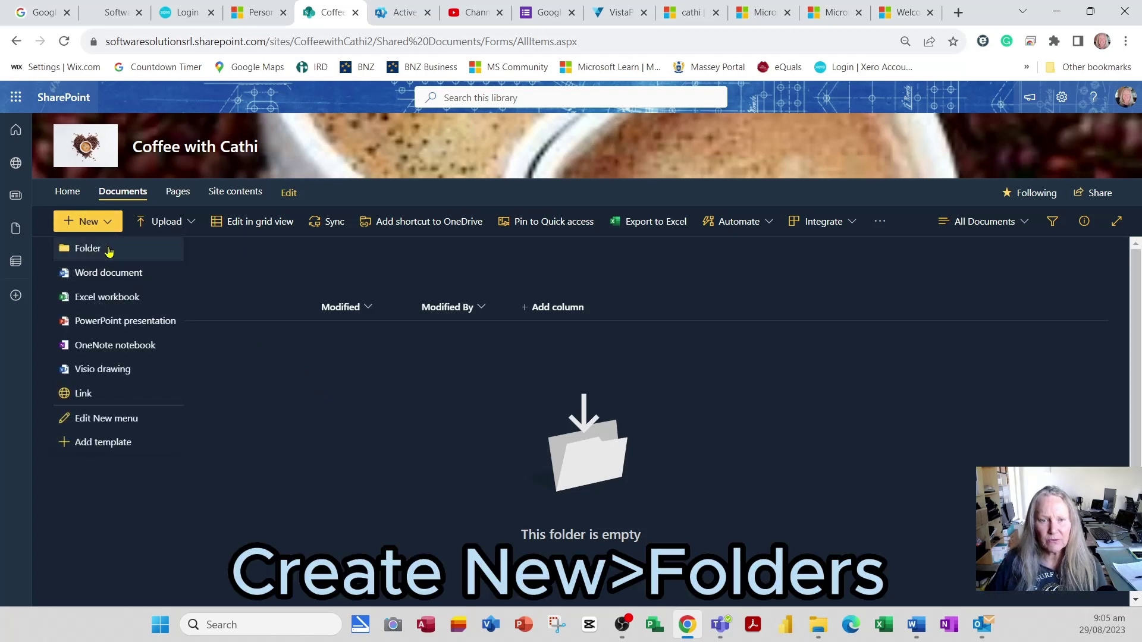
{"action": "left_click", "coordinate": [110, 251]}
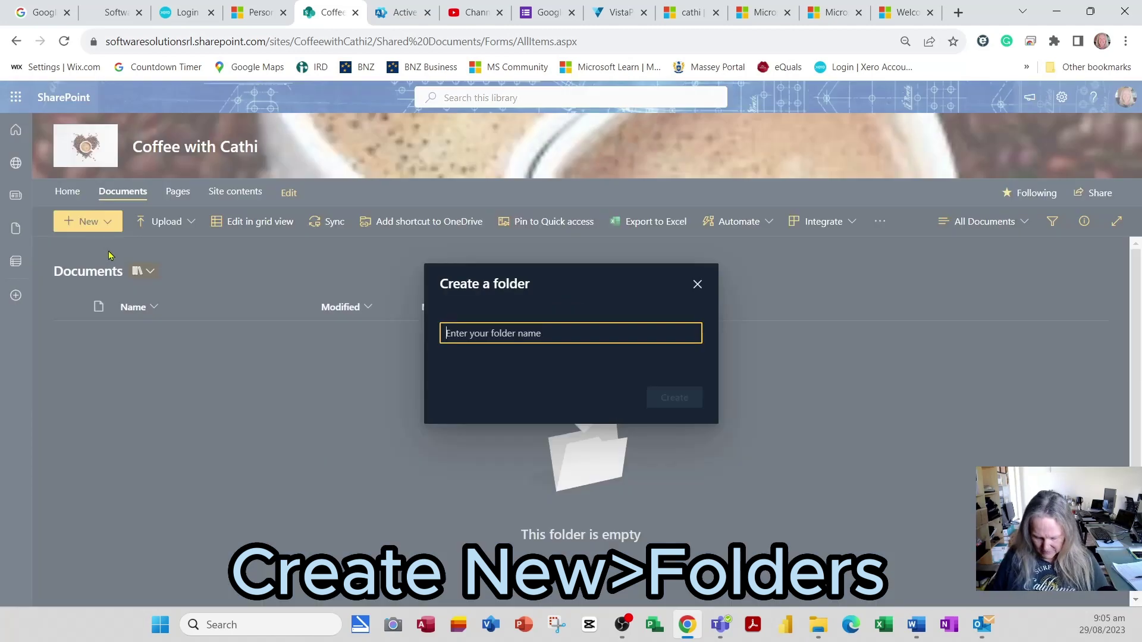
{"action": "type", "text": "Document "}
{"action": "type", "text": "t"}
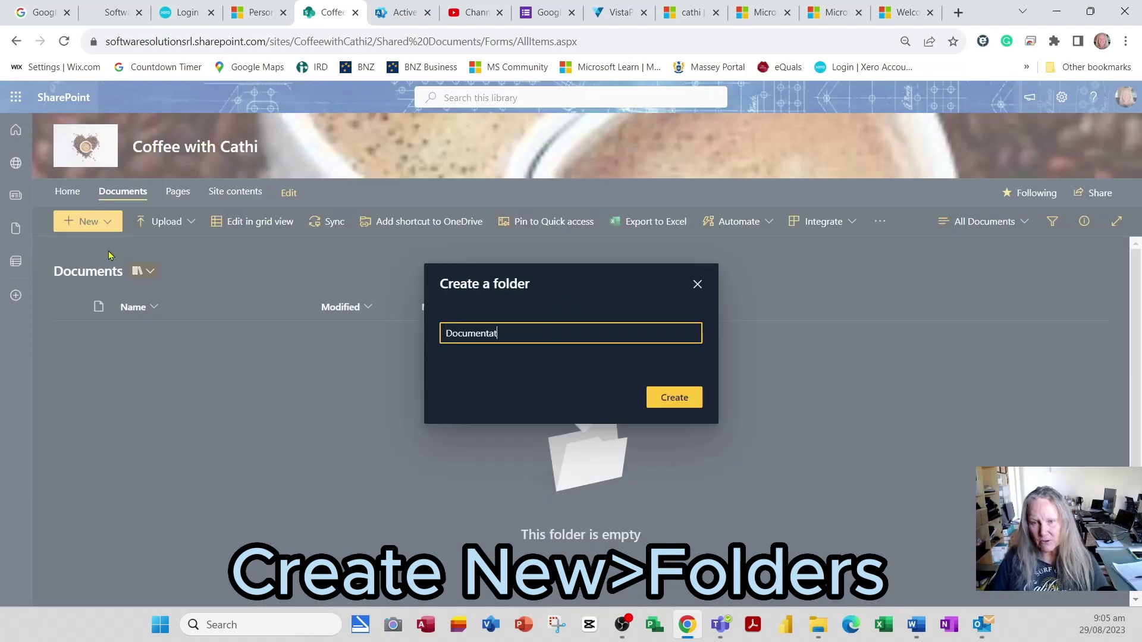
{"action": "type", "text": "ion Fi"}
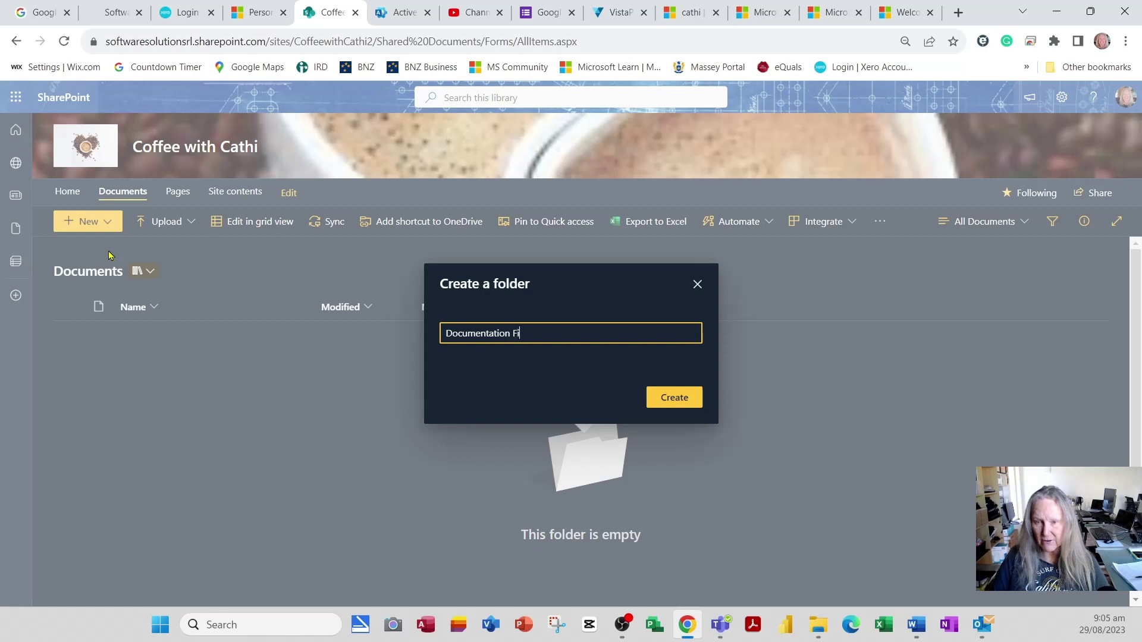
{"action": "type", "text": "les"}
{"action": "left_click", "coordinate": [674, 397]}
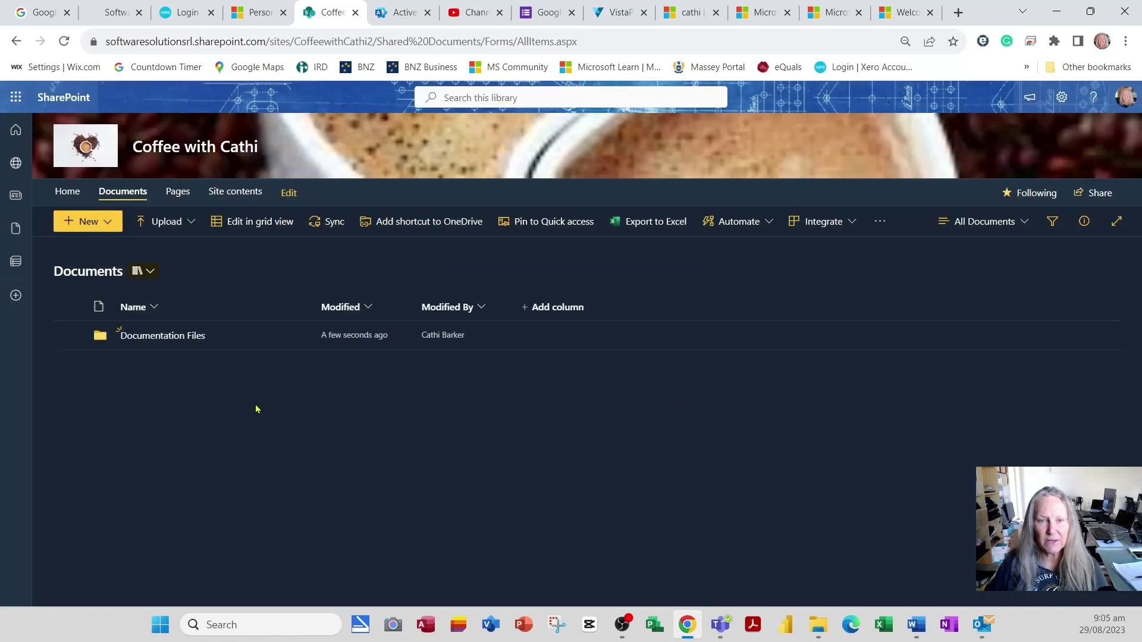
{"action": "left_click", "coordinate": [80, 221]}
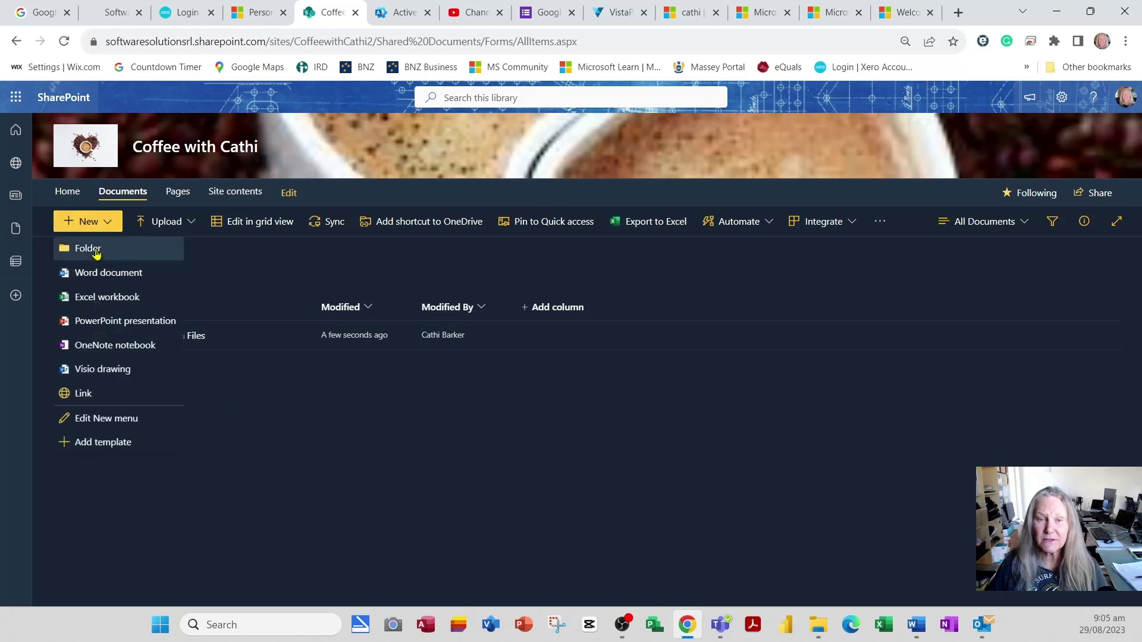
{"action": "left_click", "coordinate": [96, 254]}
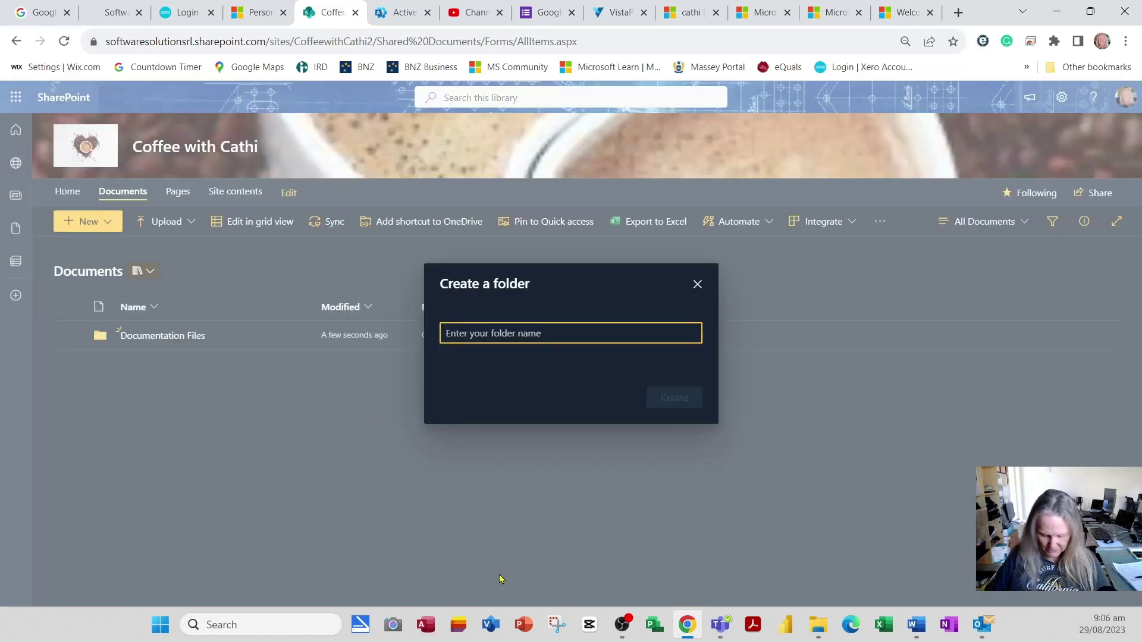
{"action": "type", "text": "Logos"}
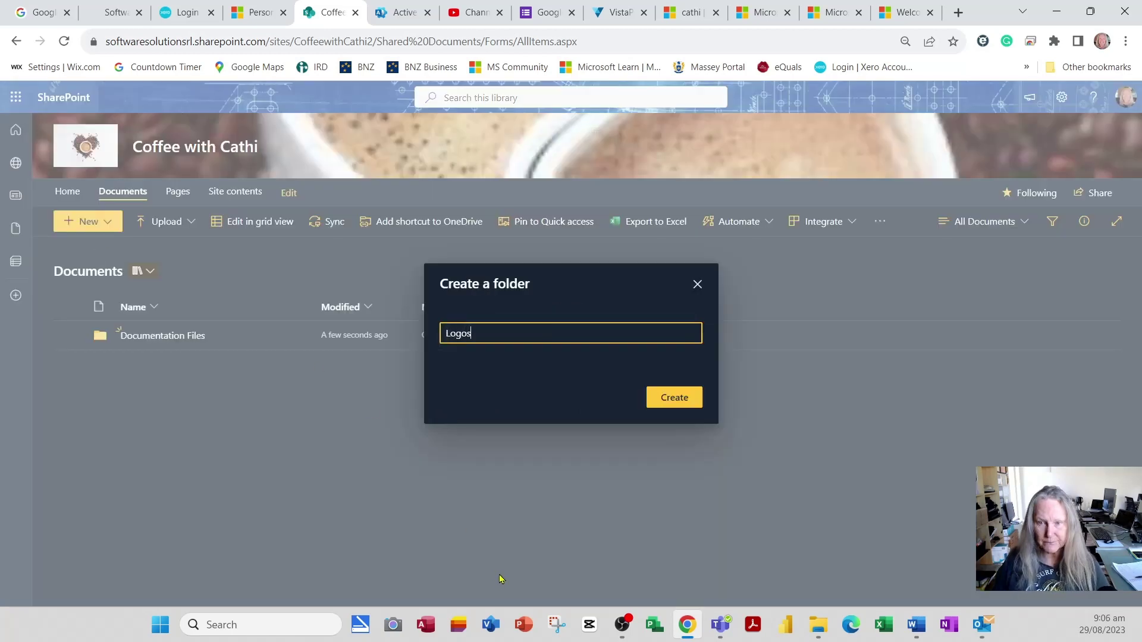
{"action": "key", "text": "Return"}
Create the Photos and News Files folders as well
{"action": "left_click", "coordinate": [98, 225]}
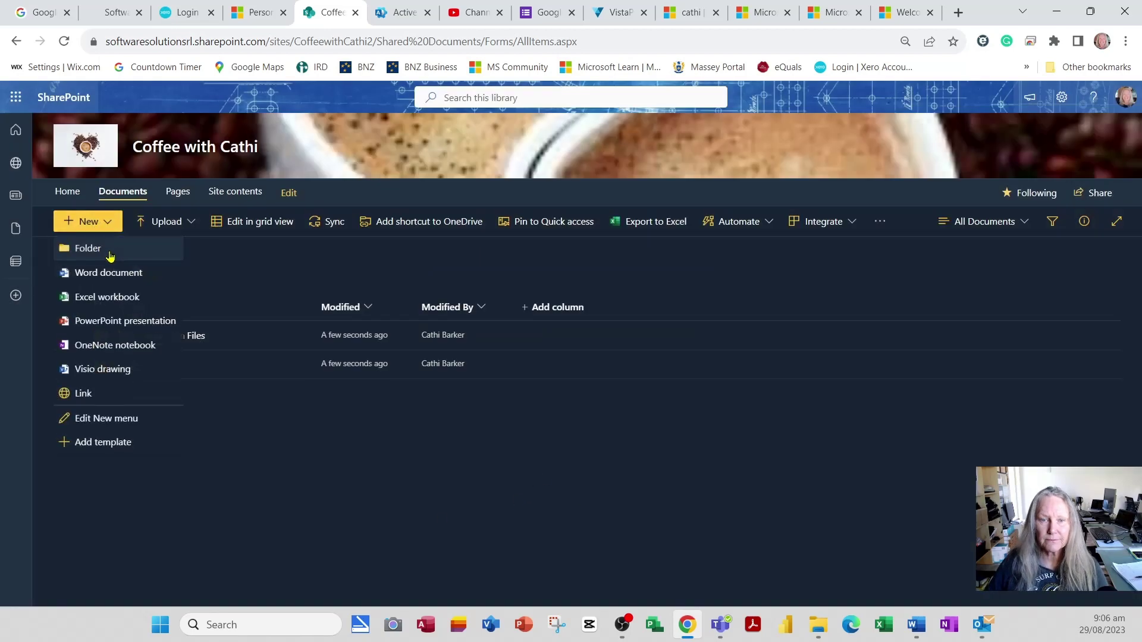
{"action": "left_click", "coordinate": [110, 255]}
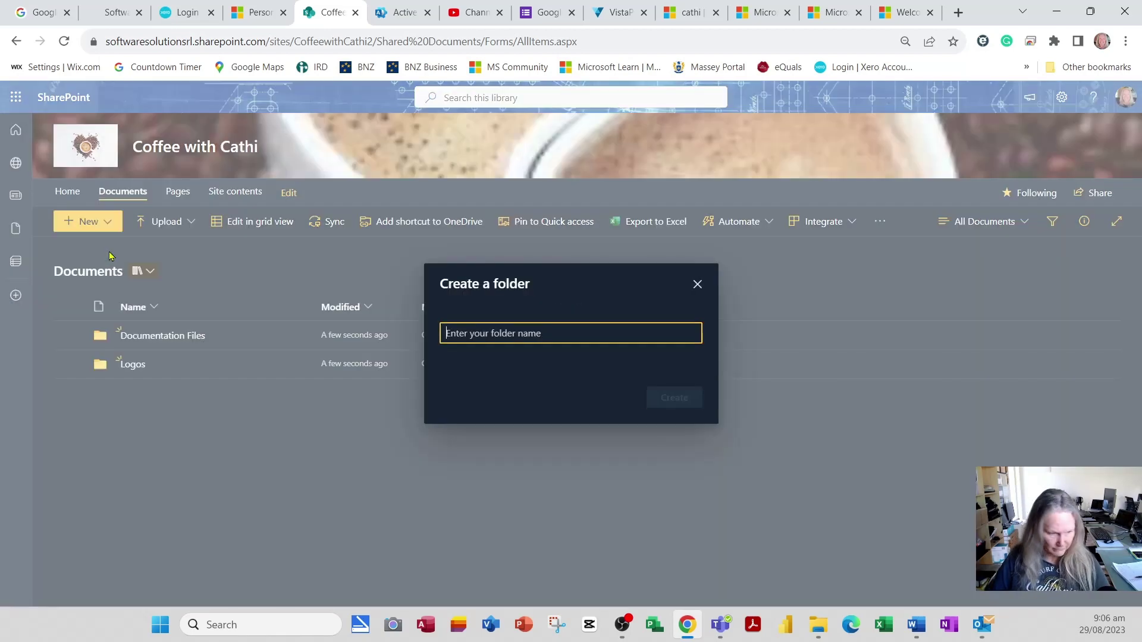
{"action": "type", "text": "Photos"}
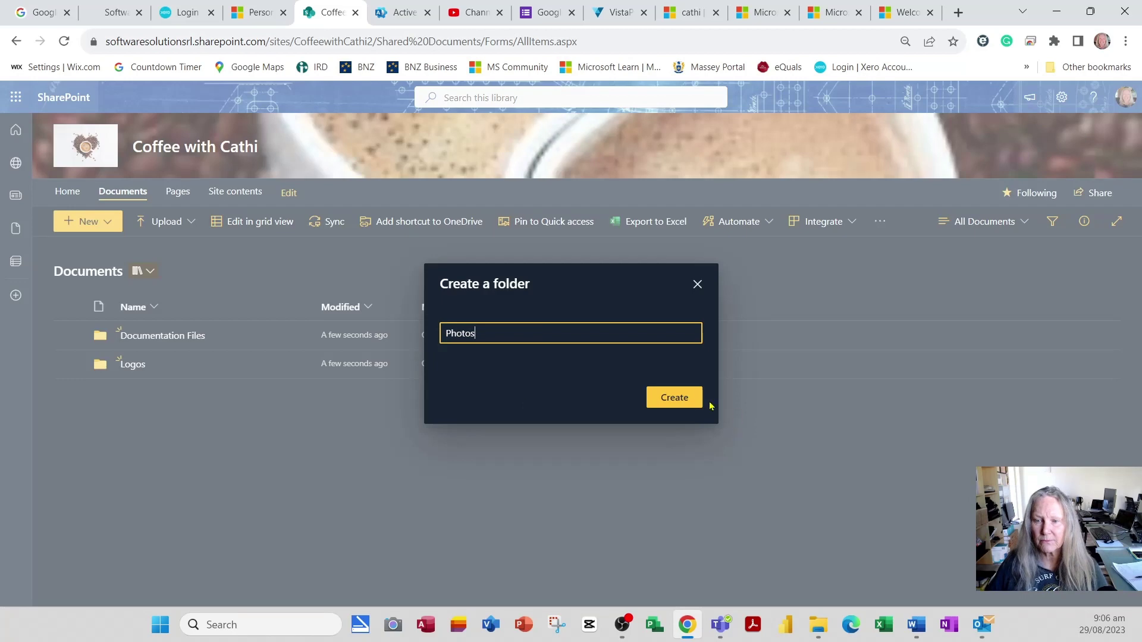
{"action": "left_click", "coordinate": [693, 400]}
{"action": "left_click", "coordinate": [100, 223]}
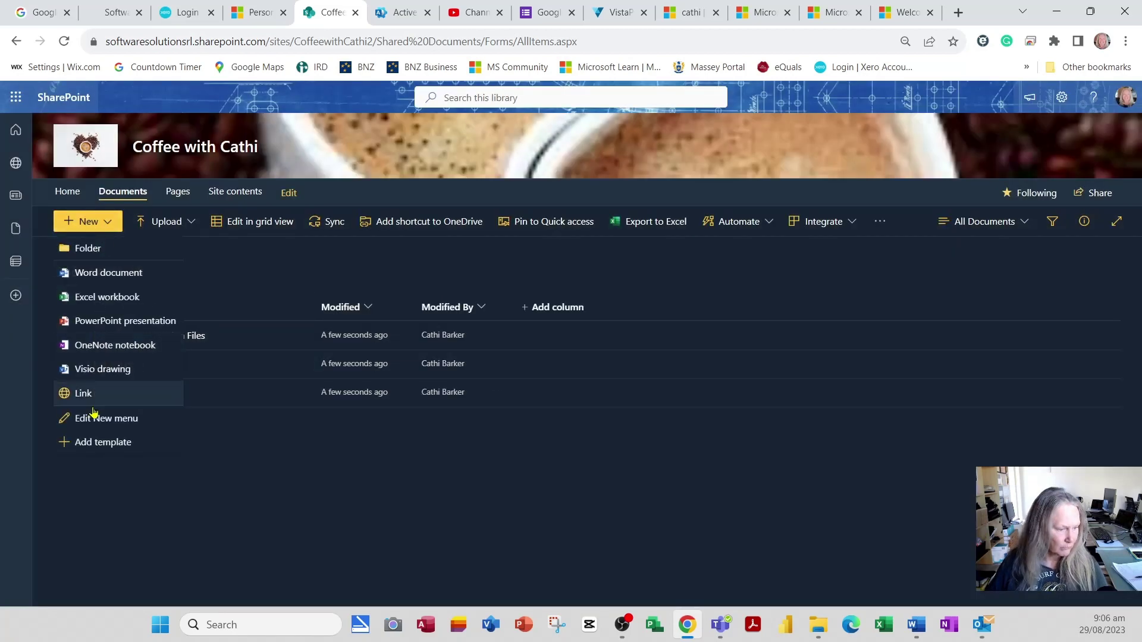
{"action": "left_click", "coordinate": [102, 249]}
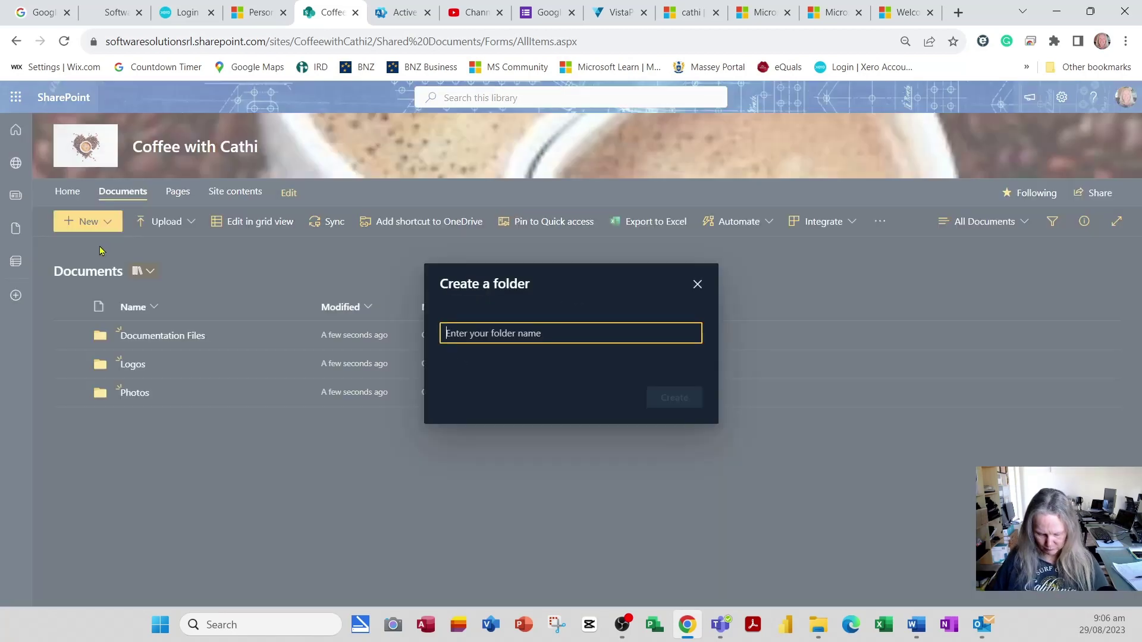
{"action": "type", "text": "News Files"}
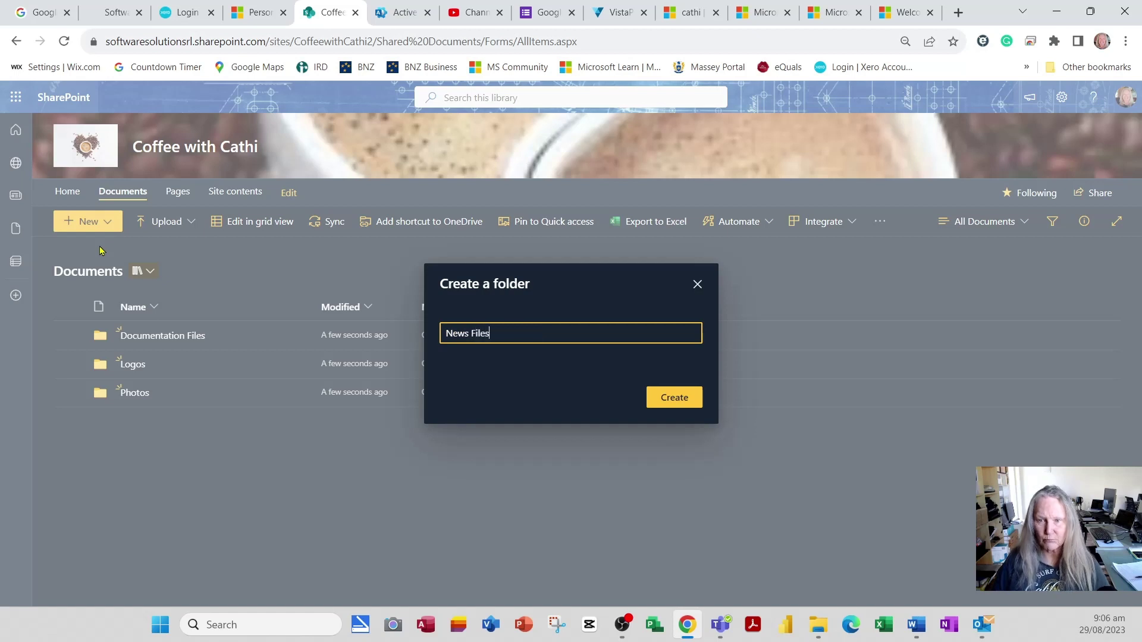
{"action": "left_click", "coordinate": [674, 398]}
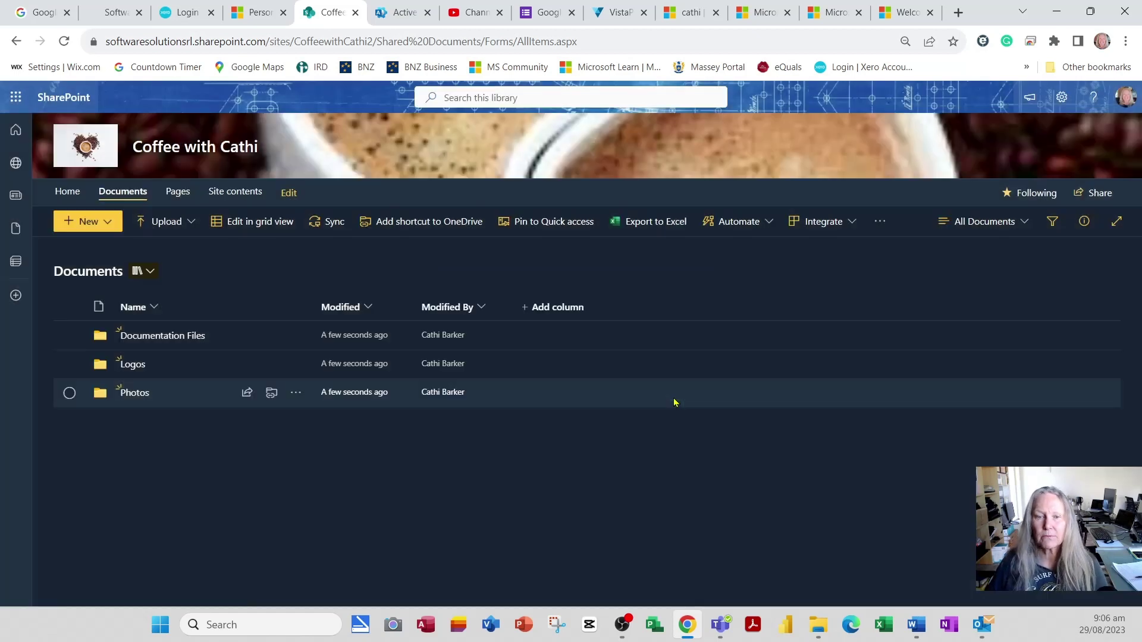
{"action": "left_click", "coordinate": [91, 224]}
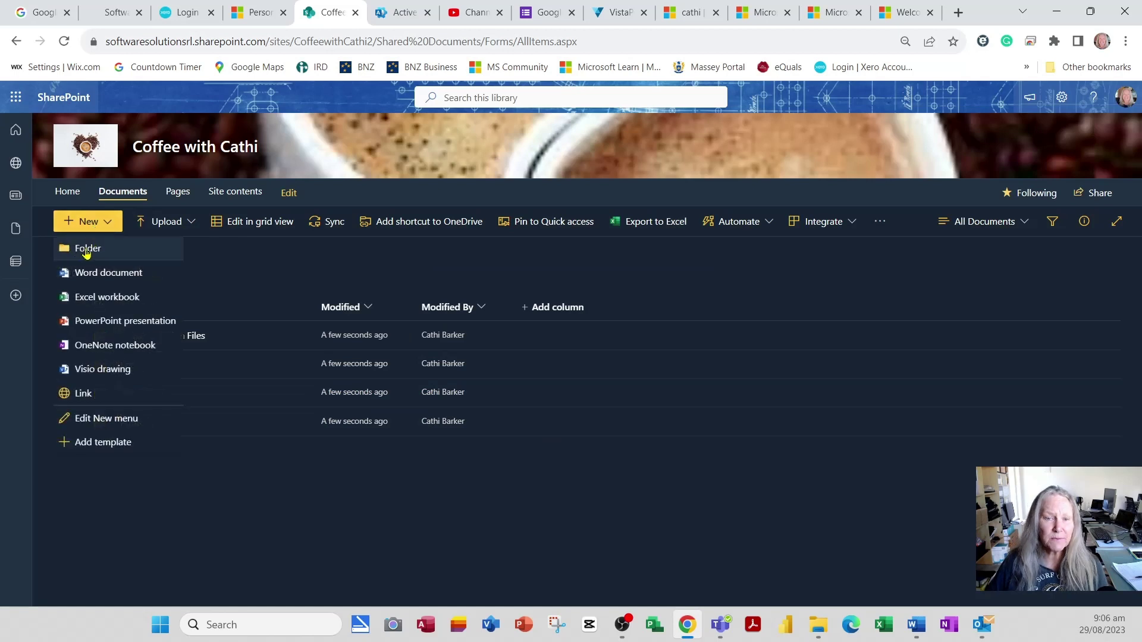
{"action": "left_click", "coordinate": [257, 327]}
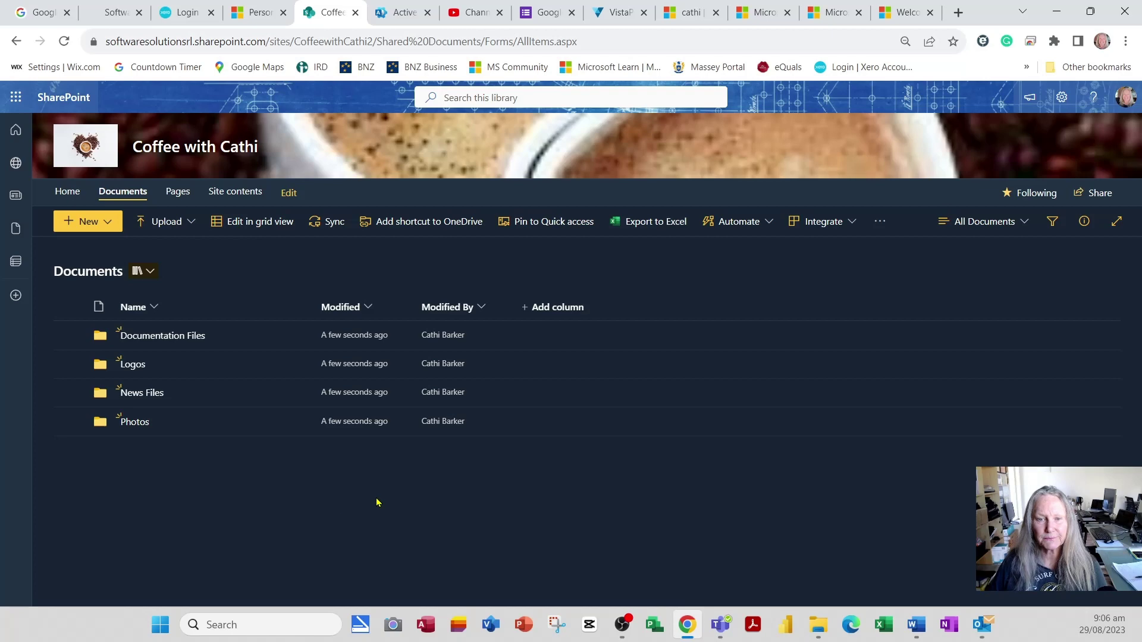
Open the Logos folder and upload Image3.jpg and Image10.jpg into it
{"action": "left_click", "coordinate": [136, 366]}
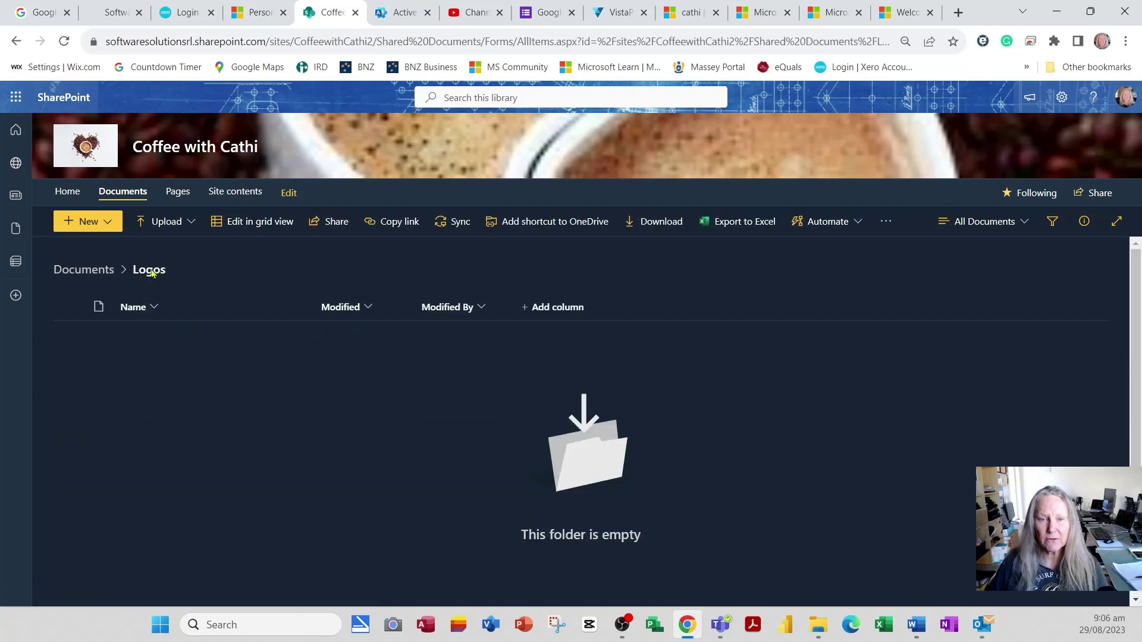
{"action": "left_click", "coordinate": [62, 272]}
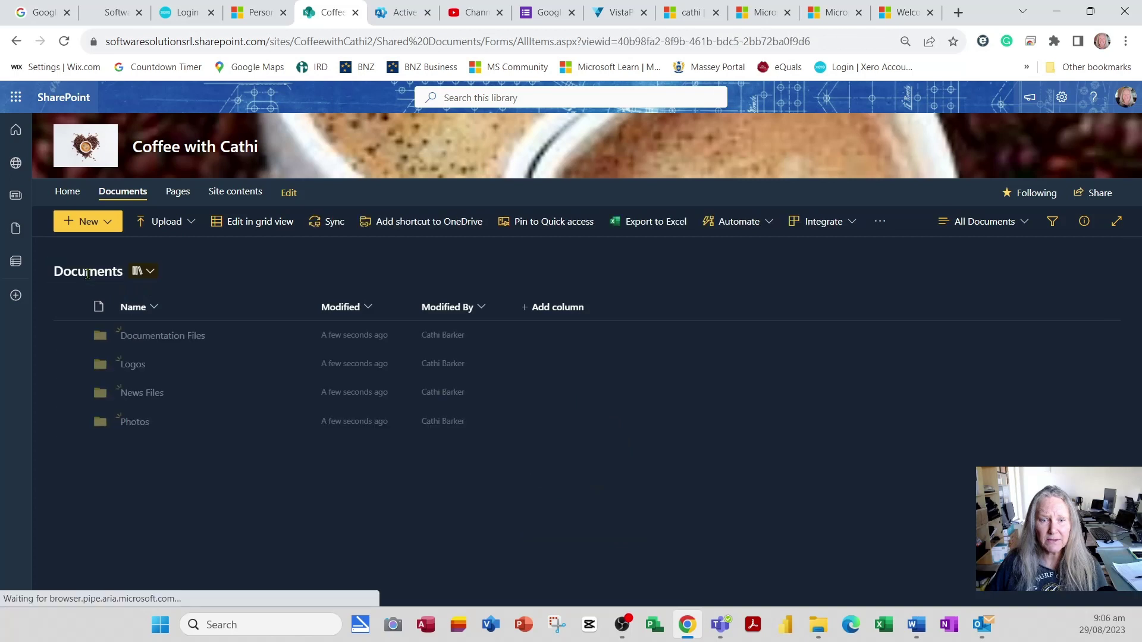
{"action": "left_click", "coordinate": [132, 369]}
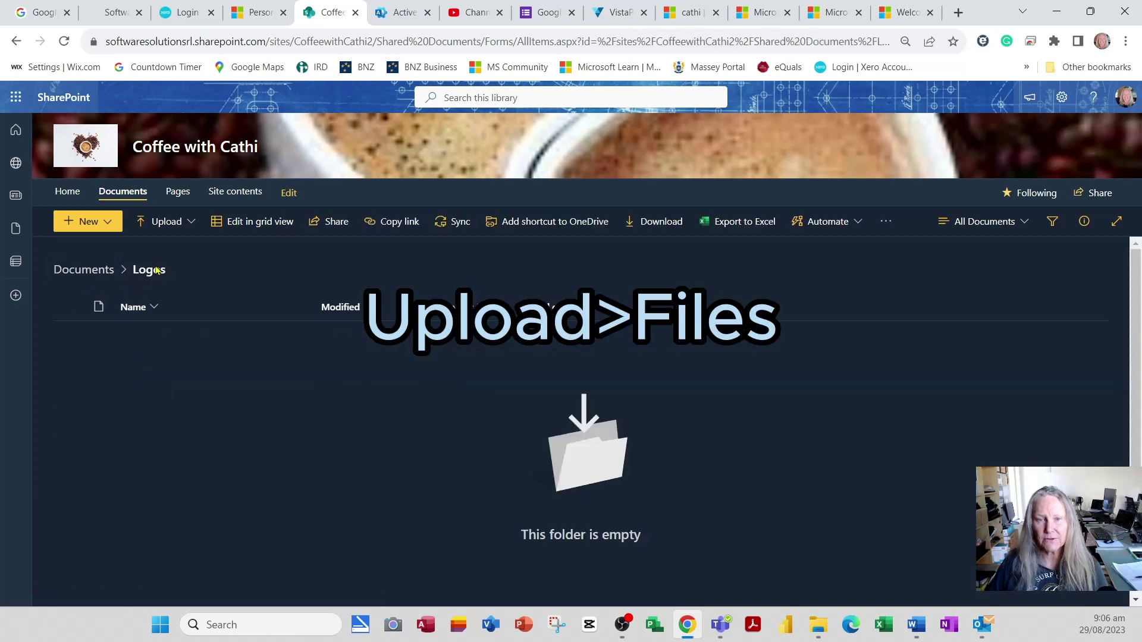
{"action": "left_click", "coordinate": [191, 221]}
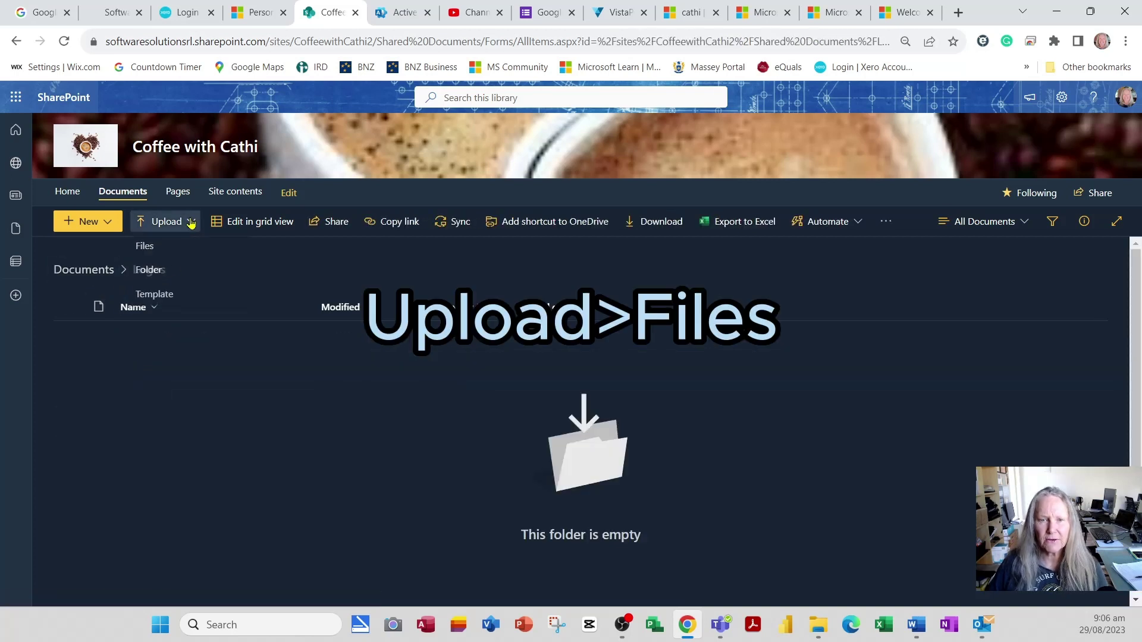
{"action": "left_click", "coordinate": [162, 249]}
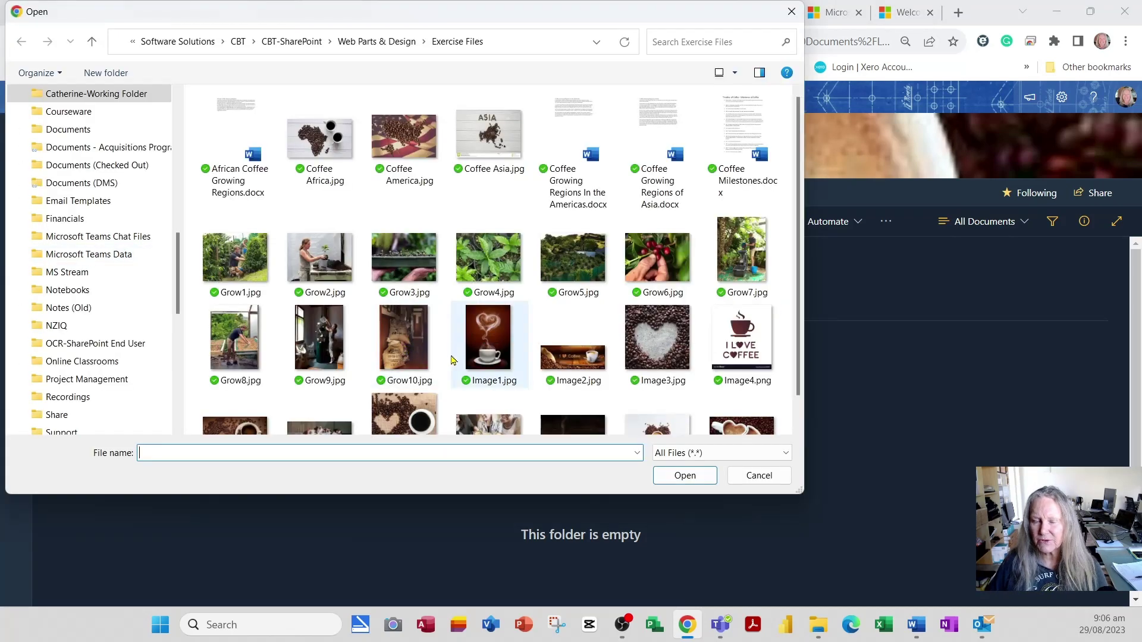
{"action": "scroll", "coordinate": [453, 368], "scroll_direction": "down", "scroll_amount": 1}
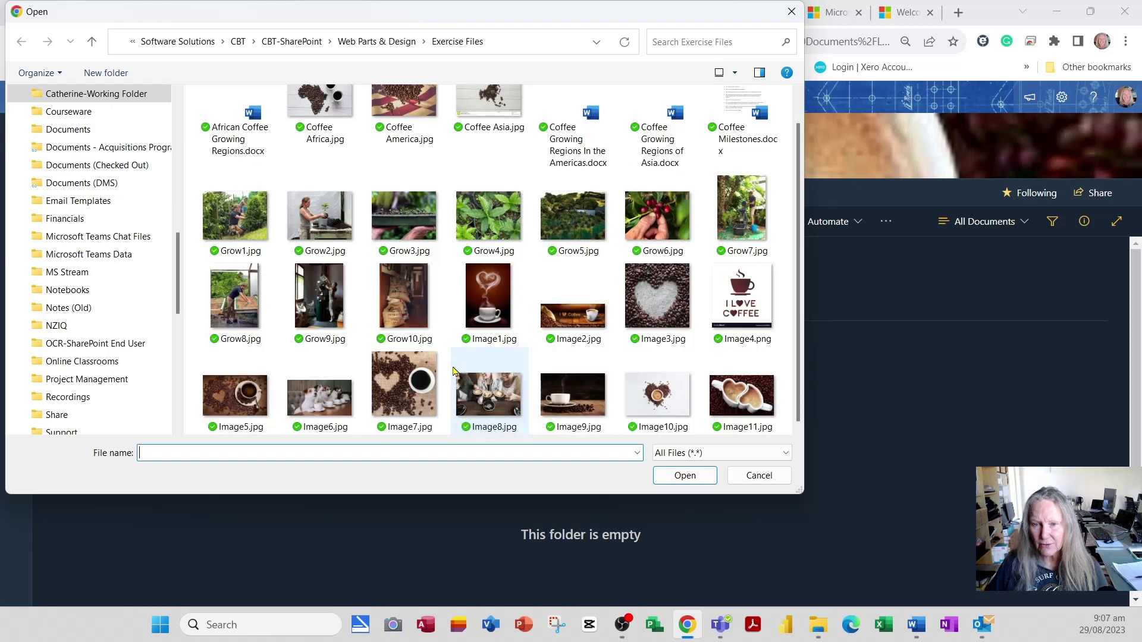
{"action": "left_click", "coordinate": [653, 337]}
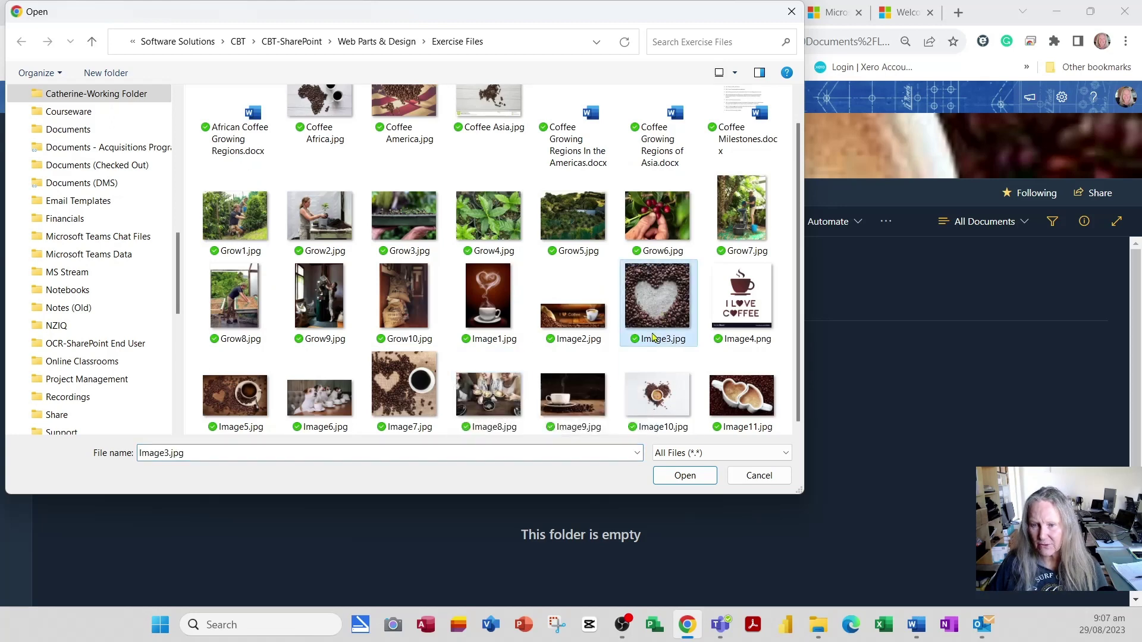
{"action": "left_click", "coordinate": [672, 401], "text": "ctrl"}
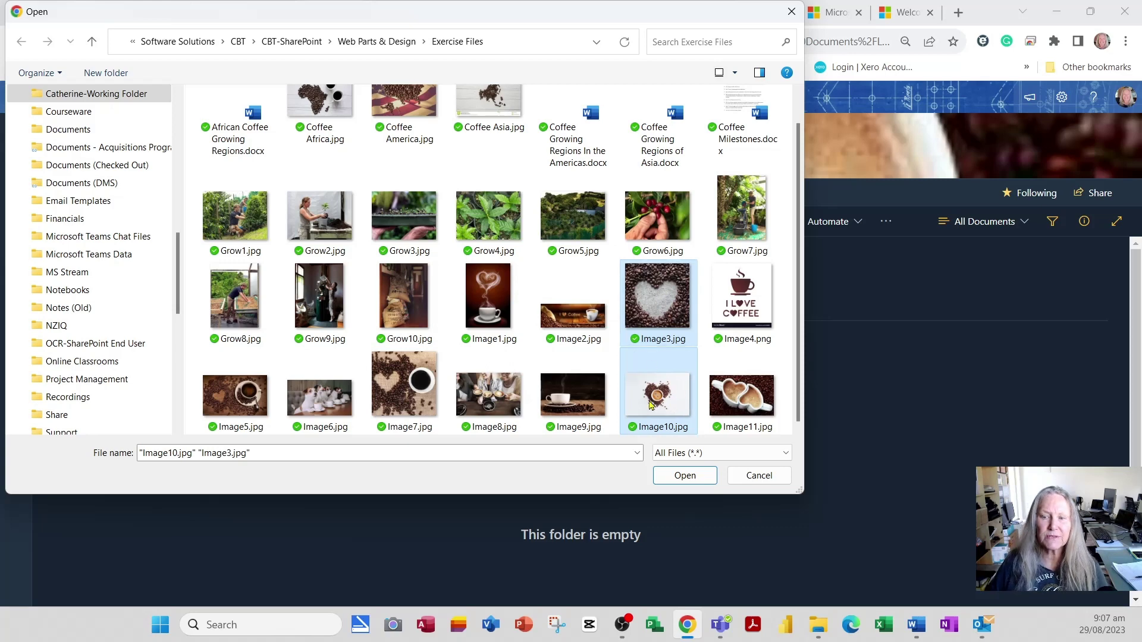
{"action": "left_click", "coordinate": [683, 476]}
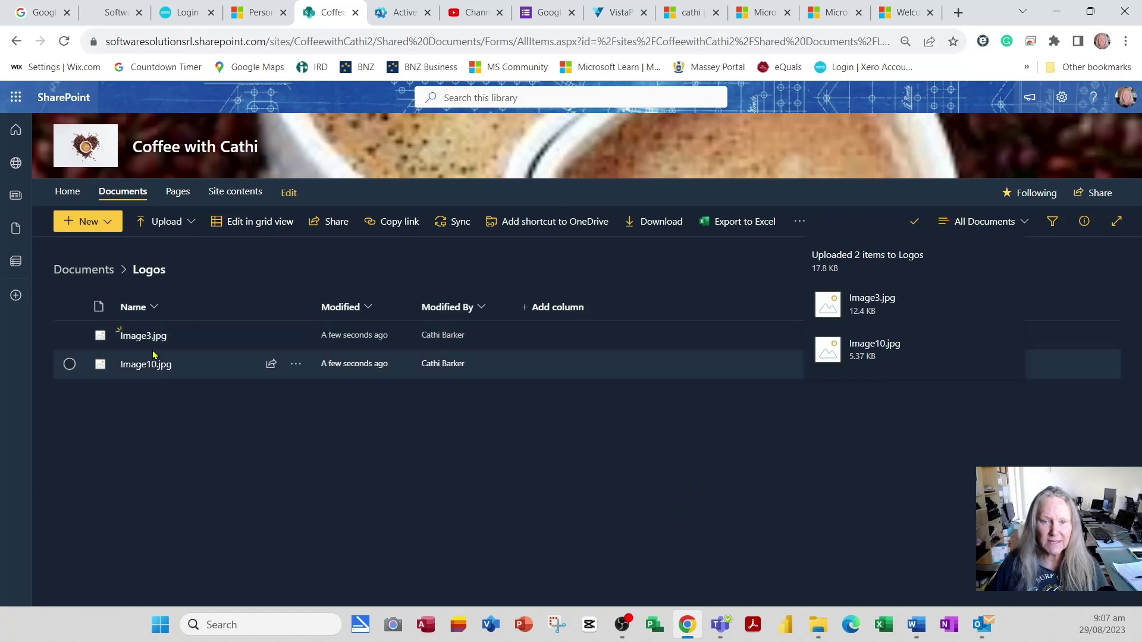
{"action": "mouse_move", "coordinate": [170, 377]}
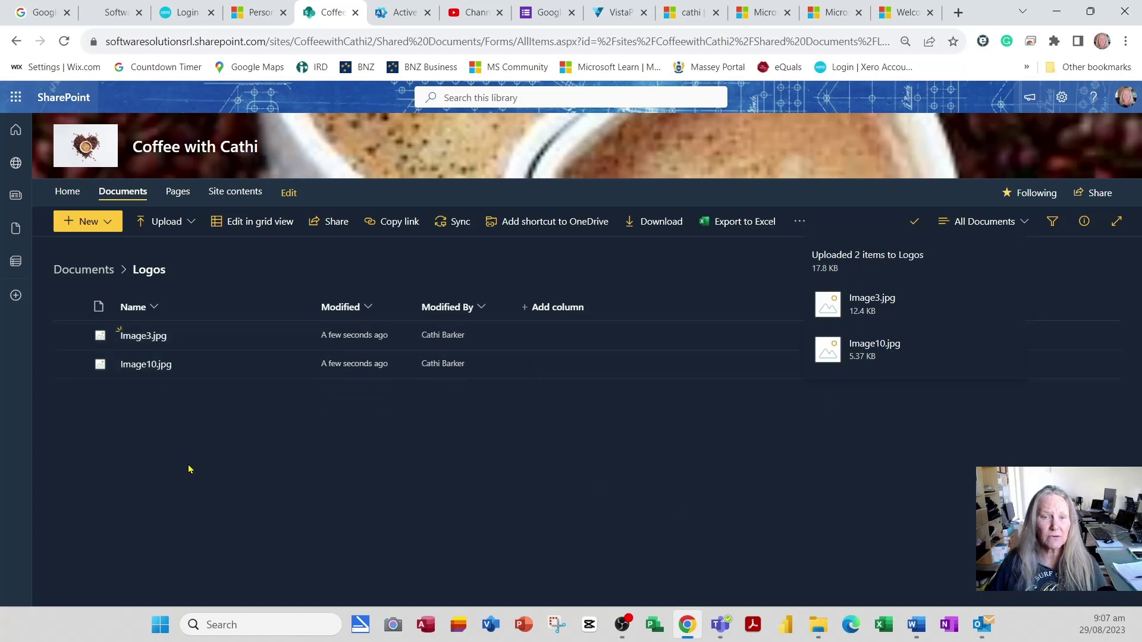
Open the Photos folder and start a file upload
{"action": "left_click", "coordinate": [83, 269]}
{"action": "left_click", "coordinate": [142, 424]}
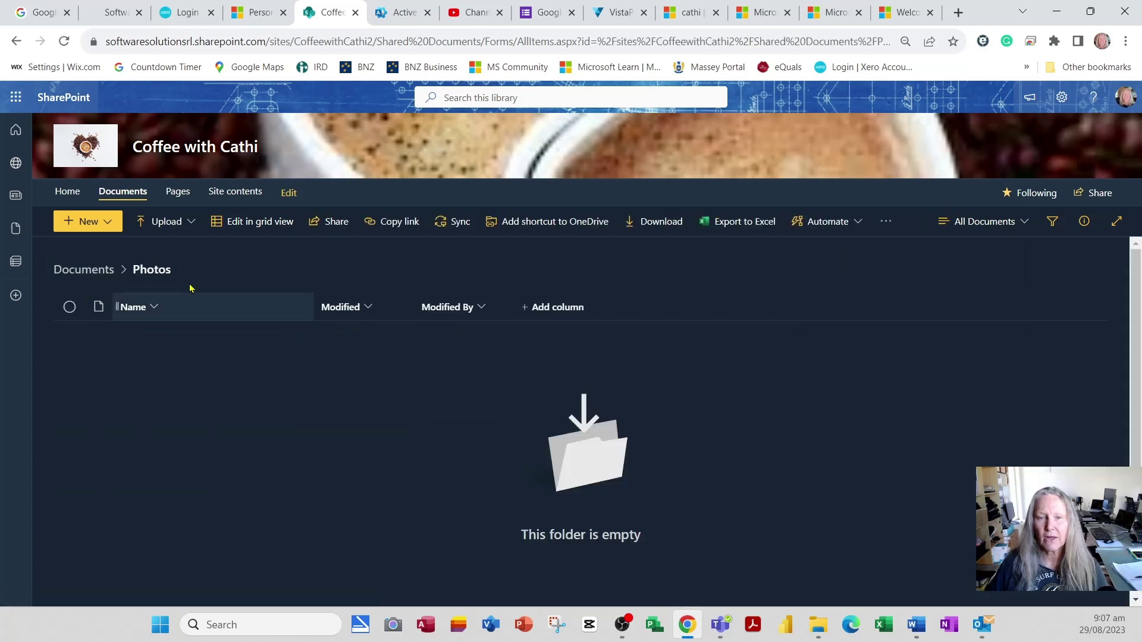
{"action": "left_click", "coordinate": [162, 221]}
{"action": "left_click", "coordinate": [145, 249]}
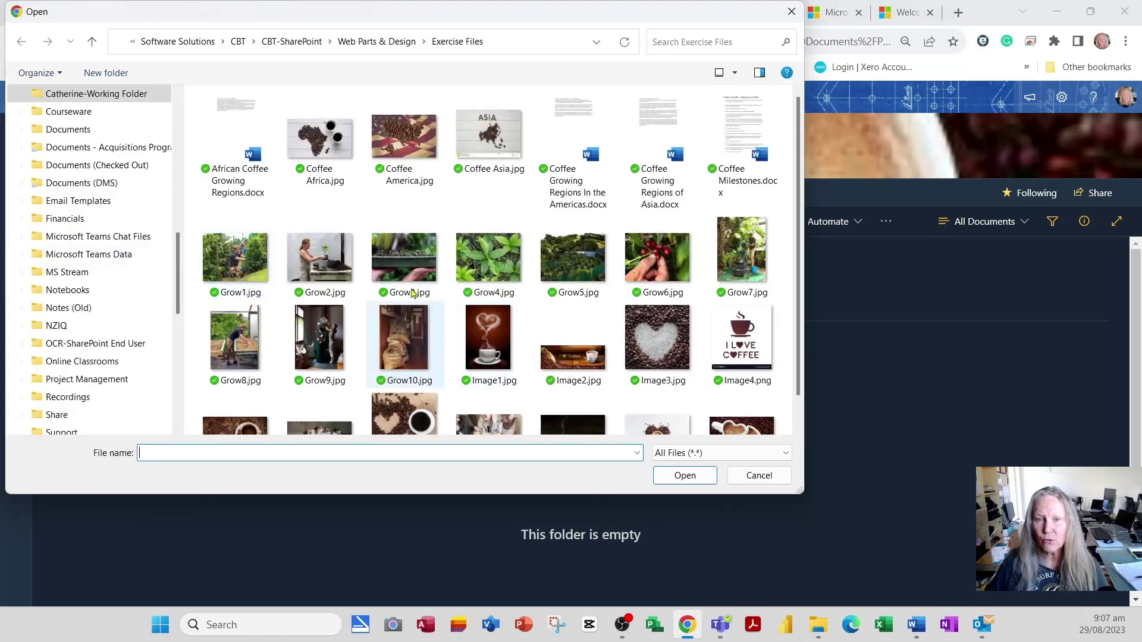
Upload all images except Image3.jpg and Image10.jpg, leaving out the three .docx files
{"action": "left_click", "coordinate": [344, 168]}
{"action": "key", "text": "ctrl+a"}
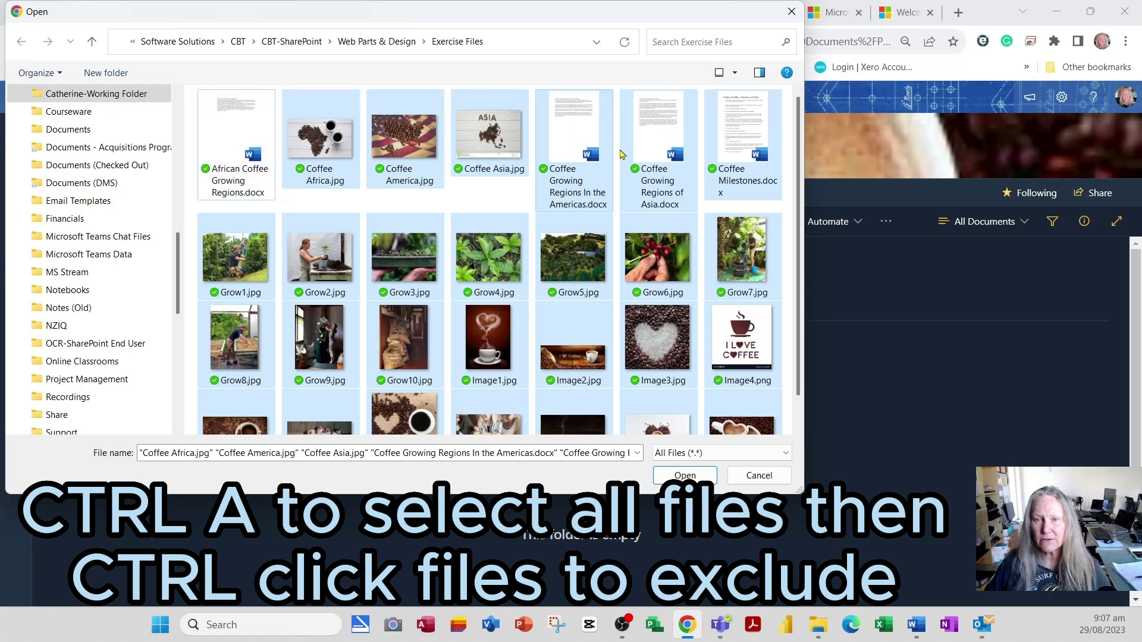
{"action": "left_click", "coordinate": [598, 161], "text": "ctrl"}
{"action": "left_click", "coordinate": [671, 152], "text": "ctrl"}
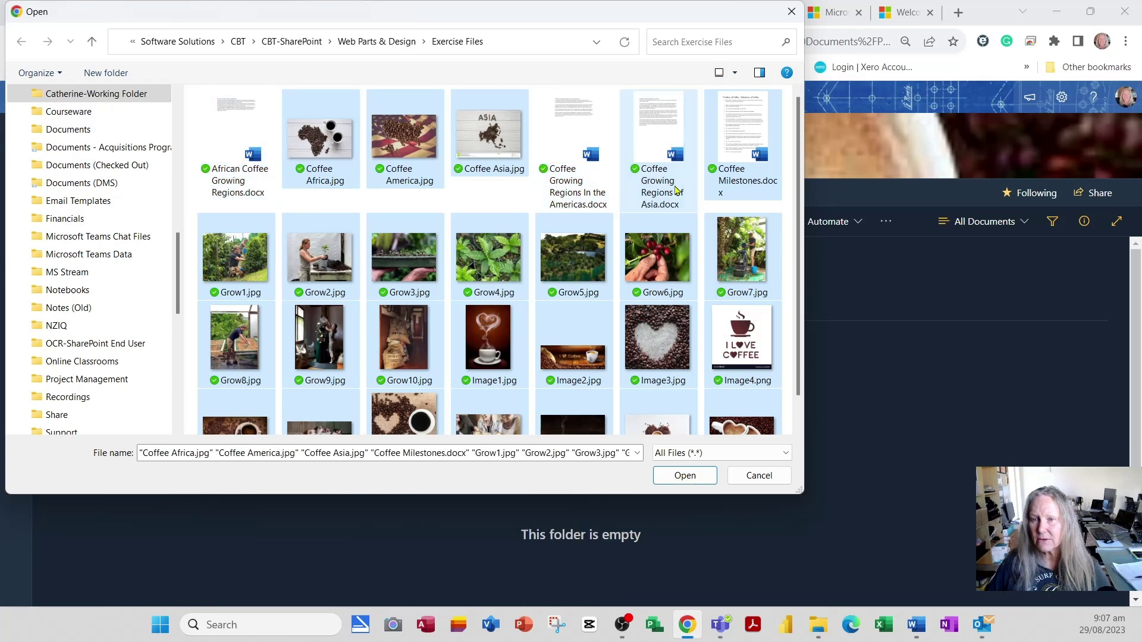
{"action": "left_click", "coordinate": [765, 156], "text": "ctrl"}
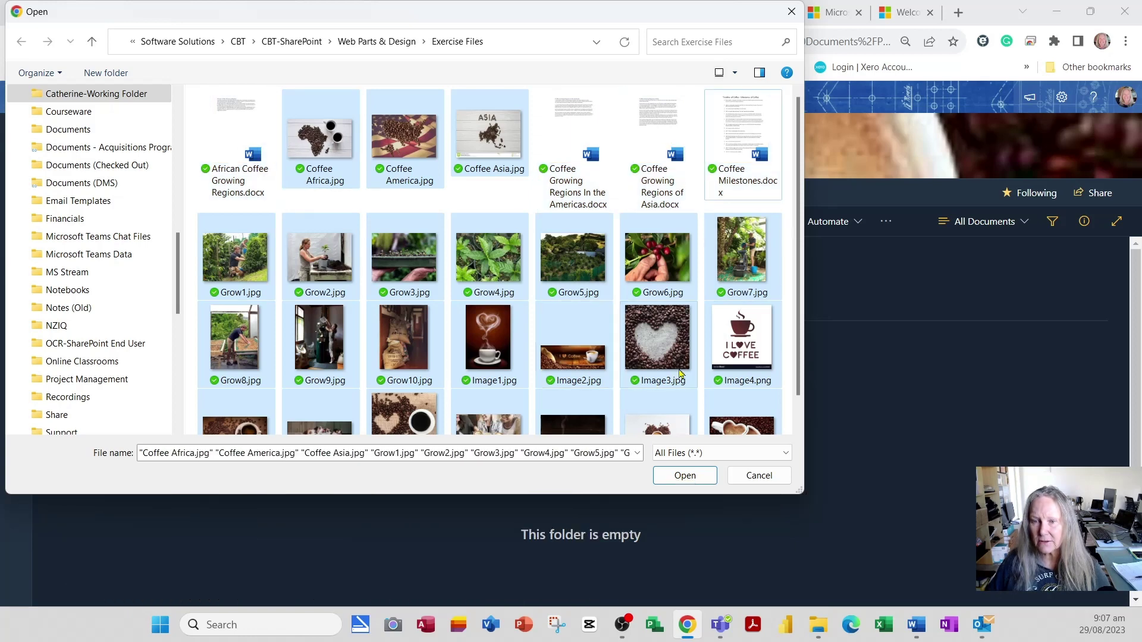
{"action": "left_click", "coordinate": [675, 340], "text": "ctrl"}
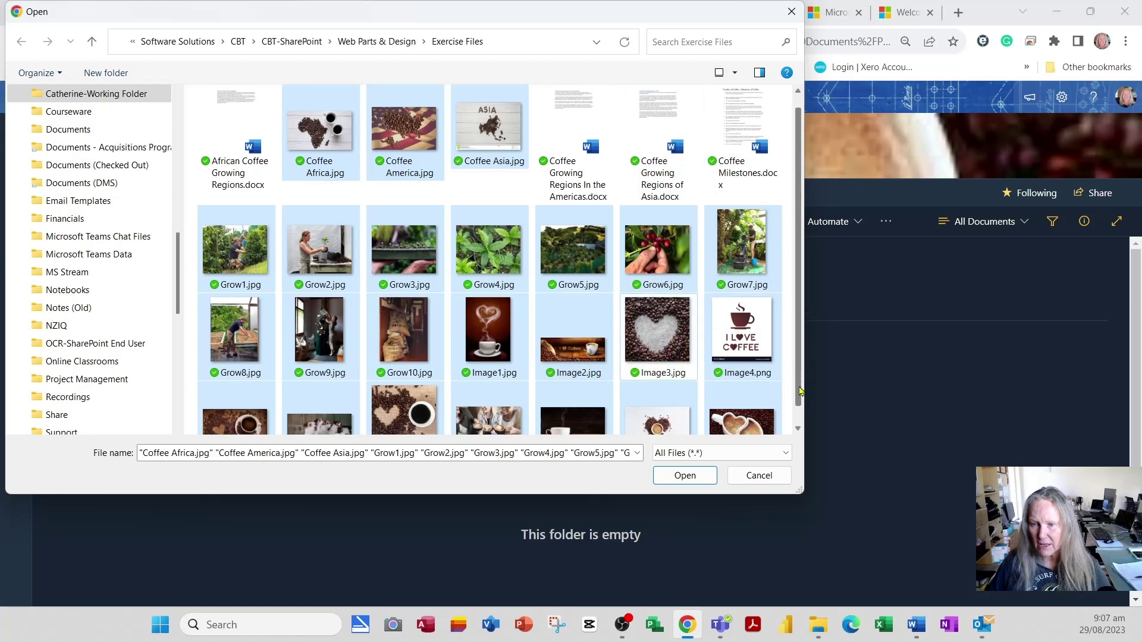
{"action": "scroll", "coordinate": [666, 386], "scroll_direction": "down", "scroll_amount": 1}
{"action": "left_click", "coordinate": [662, 411], "text": "ctrl"}
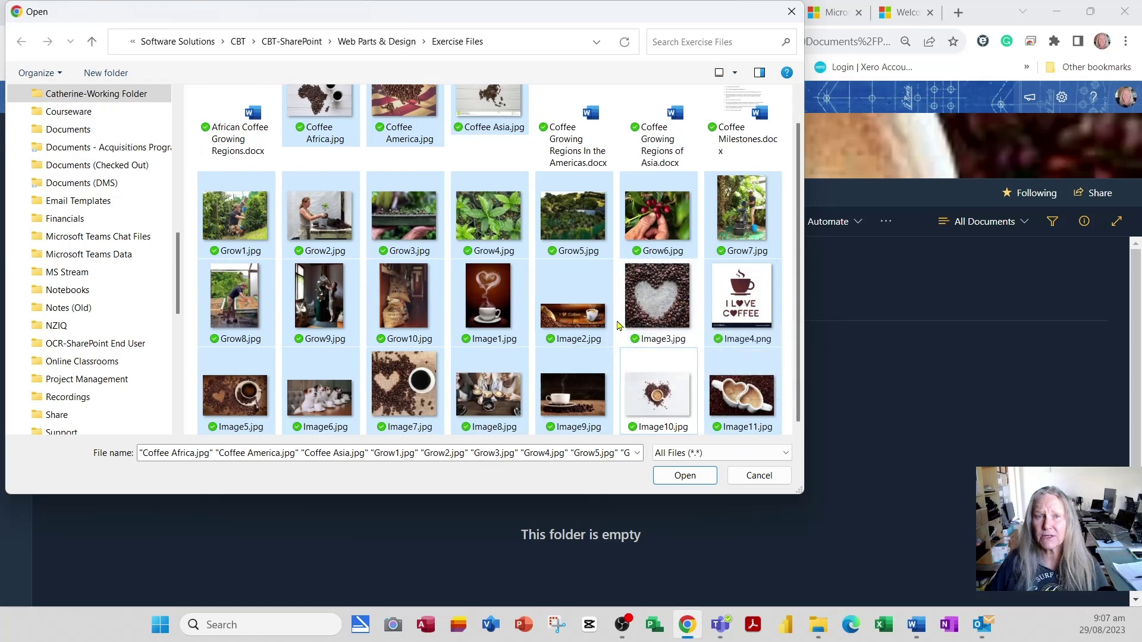
{"action": "left_click", "coordinate": [687, 475]}
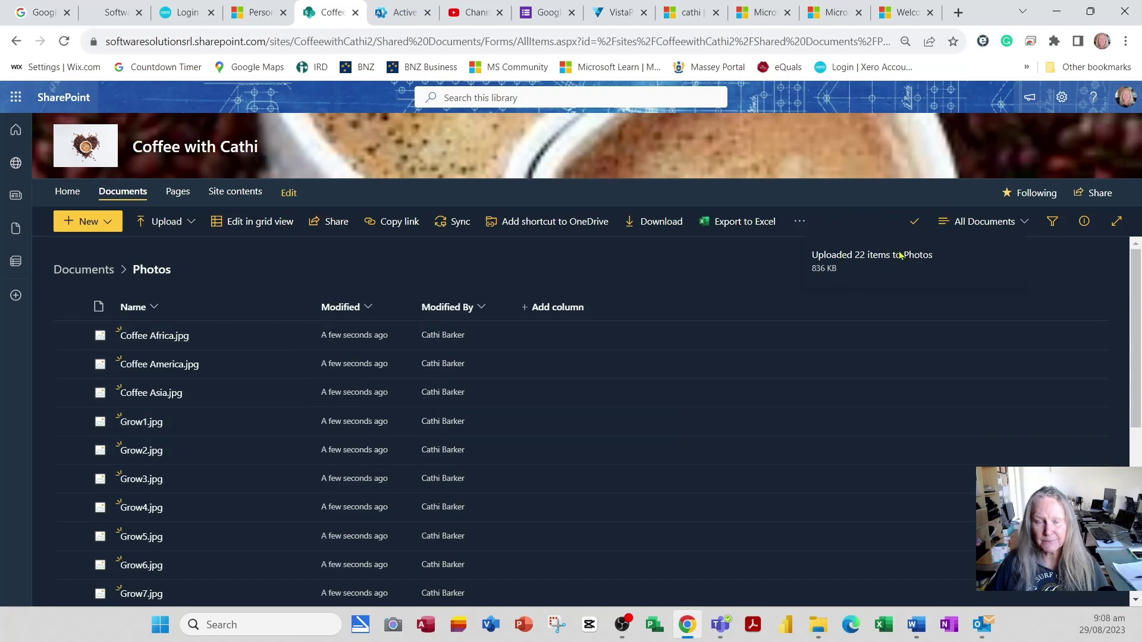
In Documentation Files, upload African Coffee Growing Regions, the Americas and Asia documents, and Coffee Milestones.docx
{"action": "left_click", "coordinate": [82, 270]}
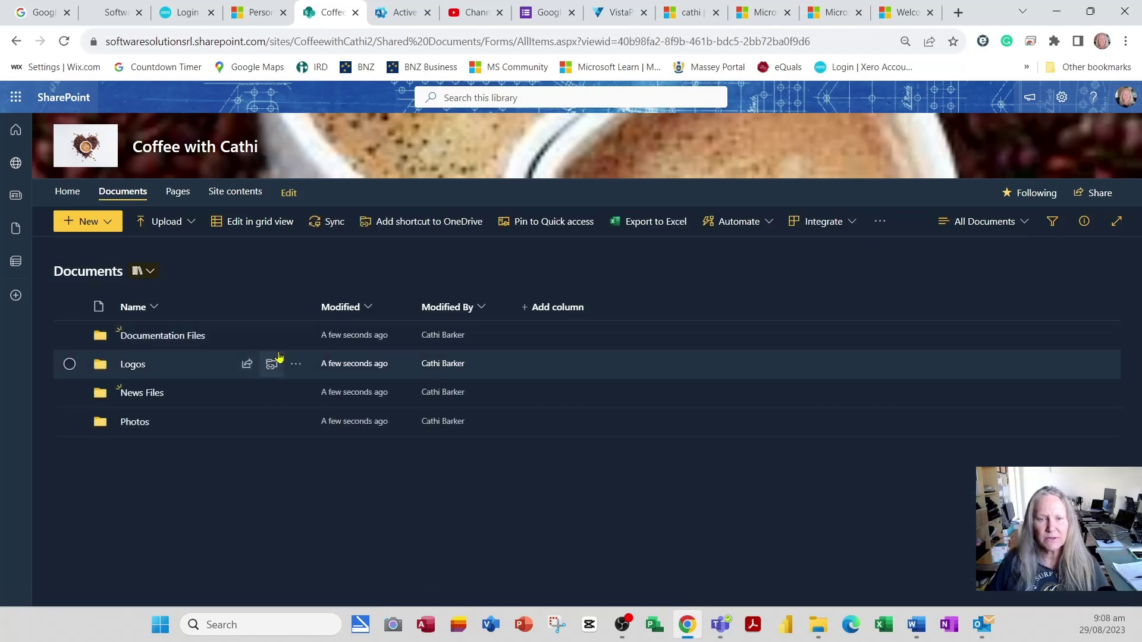
{"action": "left_click", "coordinate": [175, 337]}
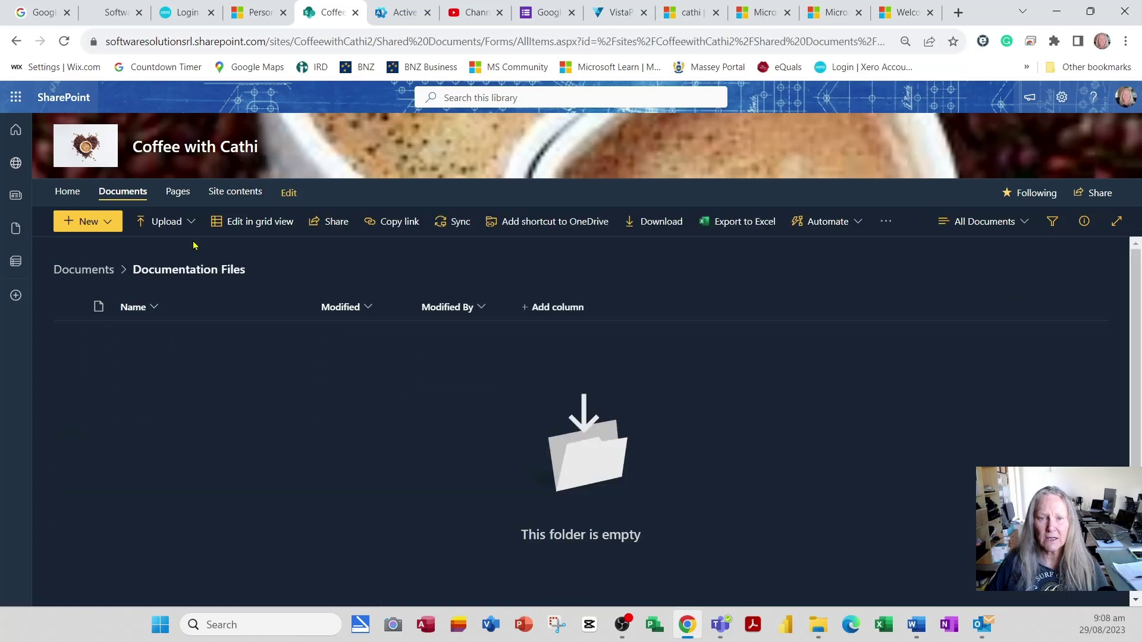
{"action": "left_click", "coordinate": [181, 222]}
{"action": "left_click", "coordinate": [173, 250]}
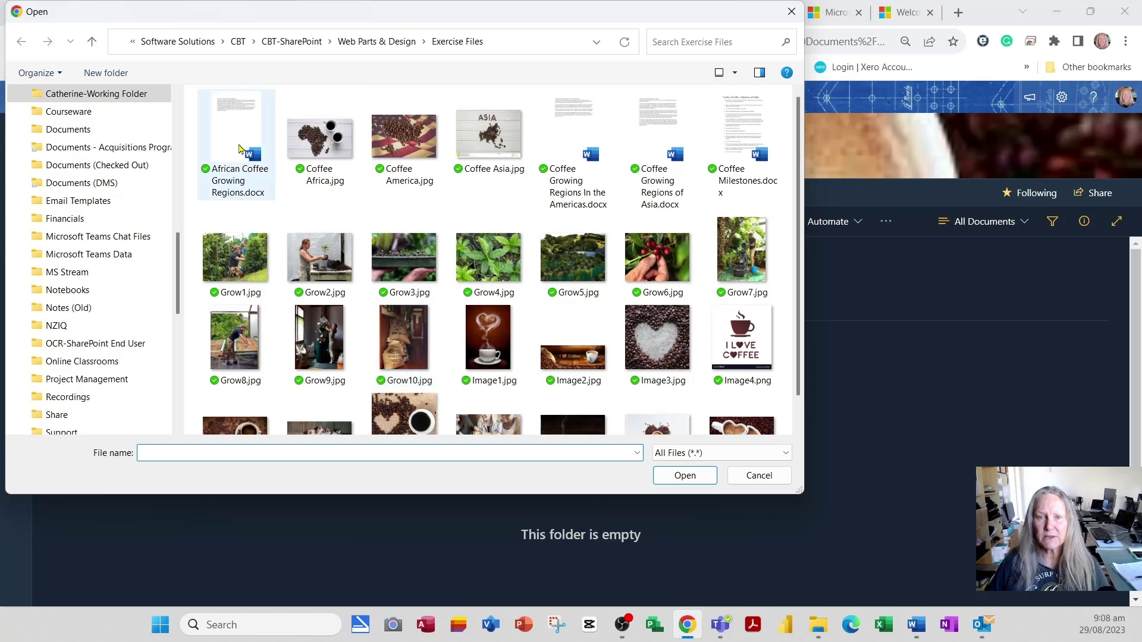
{"action": "left_click", "coordinate": [235, 146]}
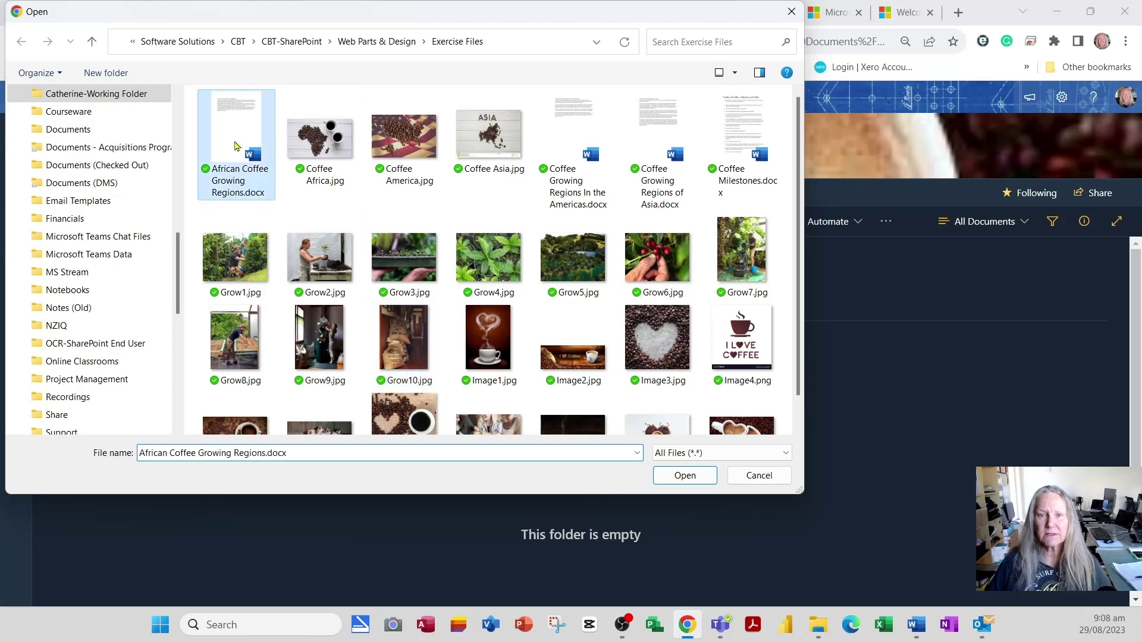
{"action": "left_click", "coordinate": [574, 133], "text": "ctrl"}
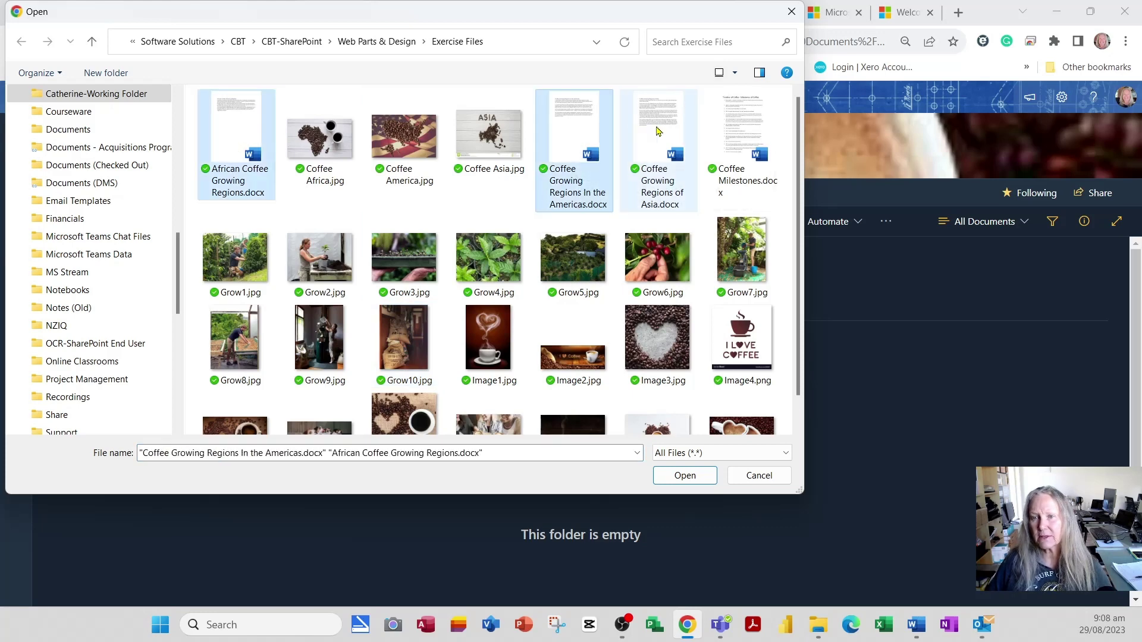
{"action": "left_click", "coordinate": [659, 130], "text": "ctrl"}
{"action": "left_click", "coordinate": [722, 136], "text": "ctrl"}
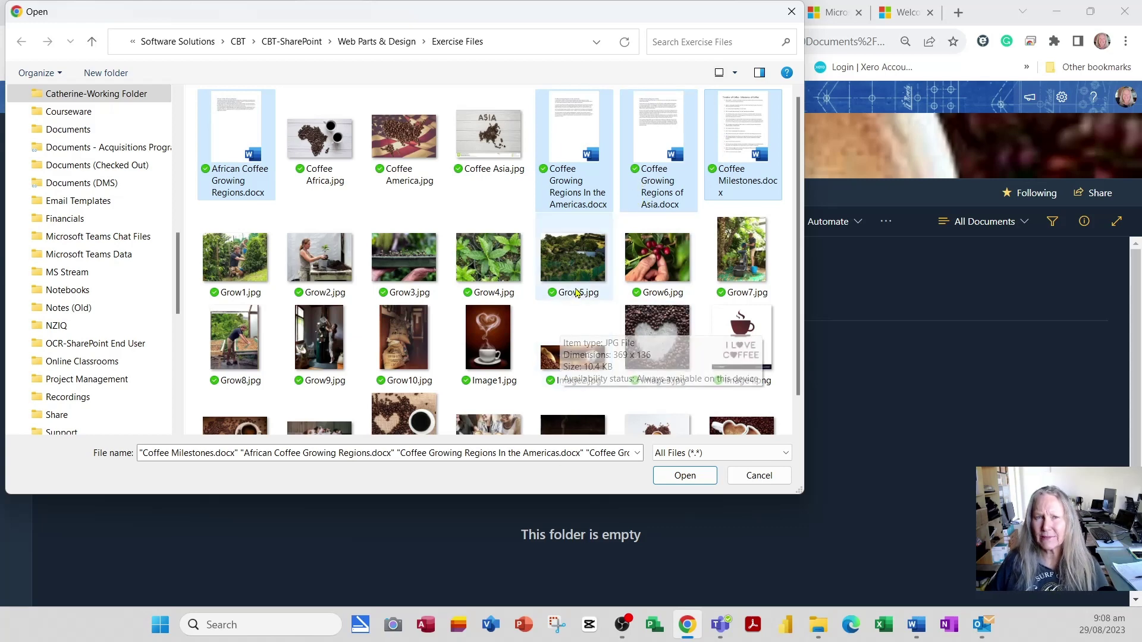
{"action": "left_click", "coordinate": [693, 481]}
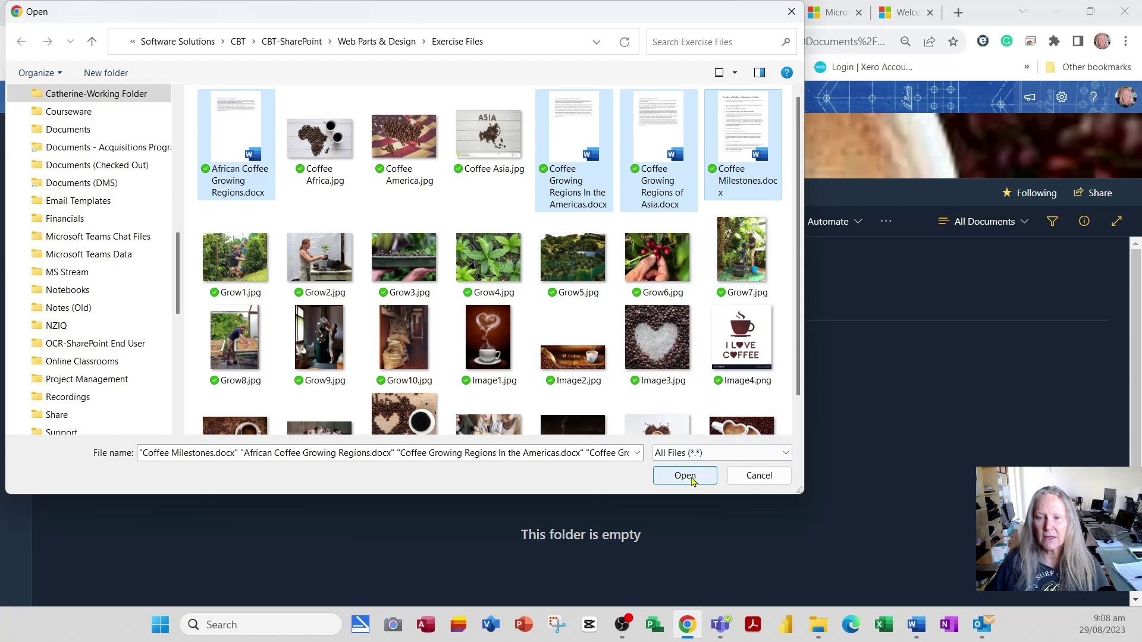